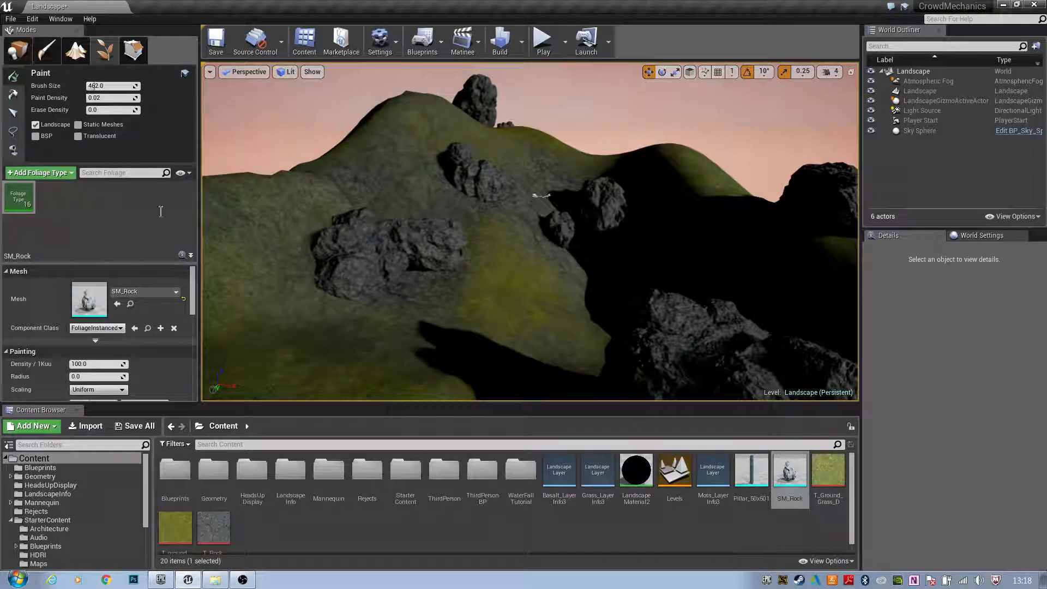
# Switch to actor placement and place the Marker blueprint from the Blueprints folder on the hilltop near the tall rock.
pyautogui.click(18, 52)
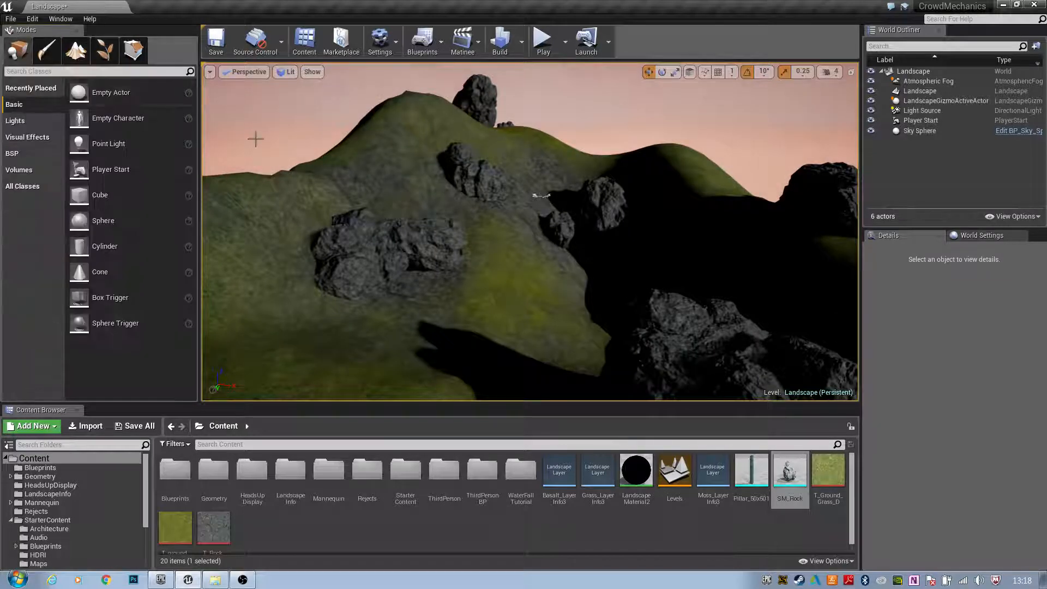
pyautogui.press('s')
pyautogui.moveTo(530, 232); pyautogui.dragTo(497, 221, button='right')
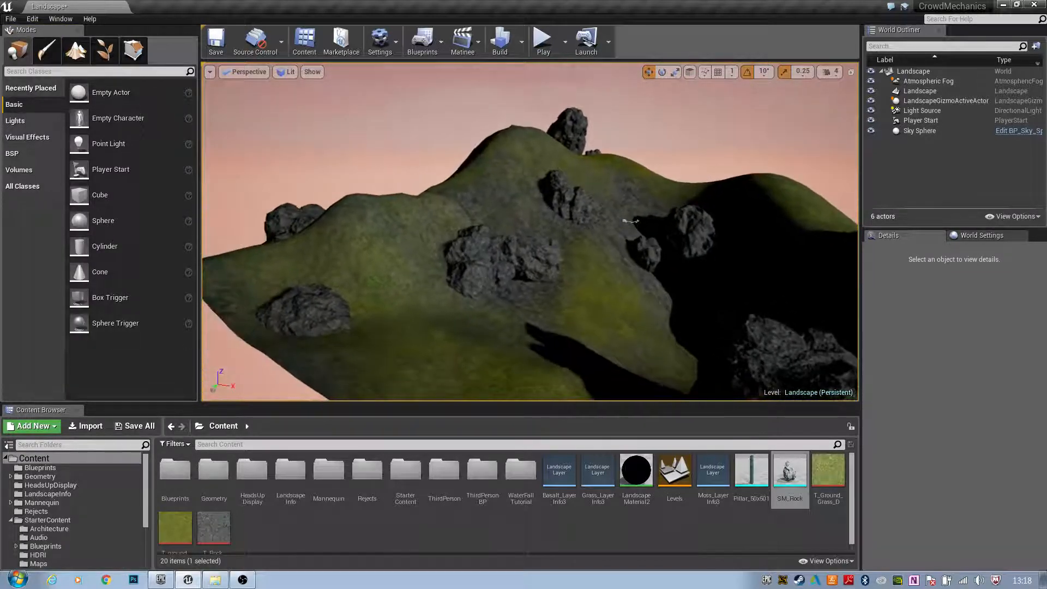
pyautogui.doubleClick(172, 482)
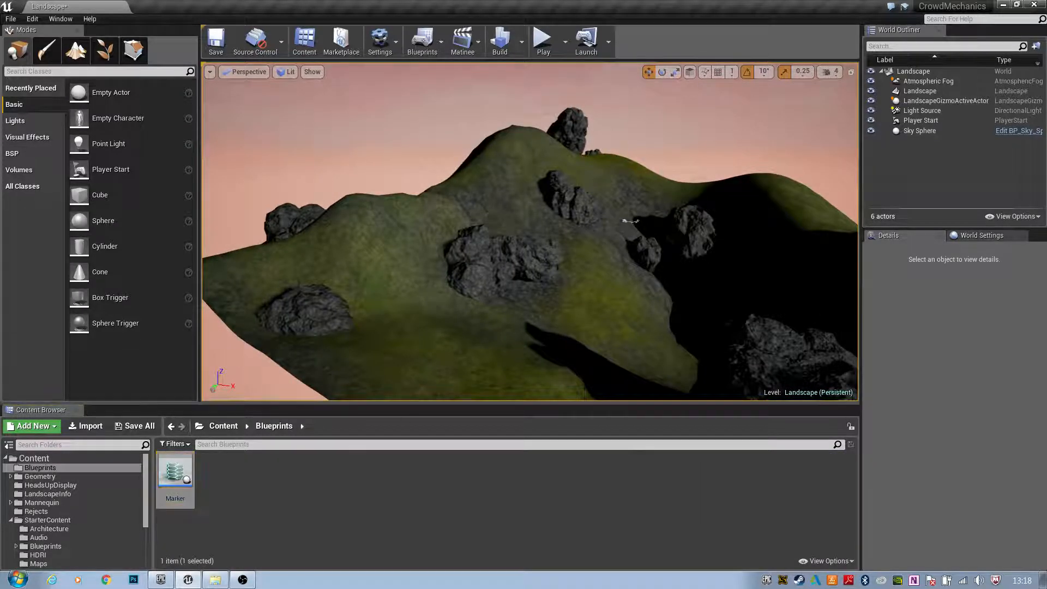
pyautogui.press('w')
pyautogui.moveTo(527, 235)
pyautogui.mouseDown(button='right')
pyautogui.moveTo(510, 210)
pyautogui.moveTo(521, 203)
pyautogui.moveTo(544, 217)
pyautogui.mouseUp(button='right')
pyautogui.moveTo(184, 465)
pyautogui.mouseDown()
pyautogui.moveTo(400, 265)
pyautogui.moveTo(456, 252)
pyautogui.mouseUp()
pyautogui.press('w')
pyautogui.moveTo(535, 236)
pyautogui.mouseDown(button='right')
pyautogui.moveTo(515, 231)
pyautogui.moveTo(544, 236)
pyautogui.mouseUp(button='right')
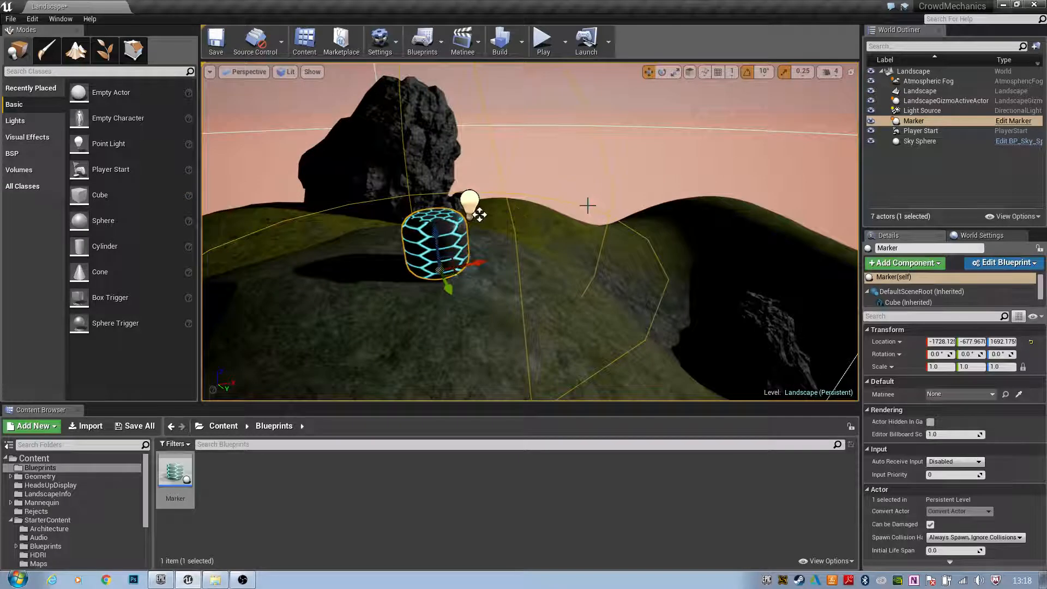
# Tilt the Marker to about -70° around X and shift it along the hilltop to an X location of about -1735.
pyautogui.moveTo(587, 206); pyautogui.dragTo(557, 207, button='right')
pyautogui.press('w')
pyautogui.press('s')
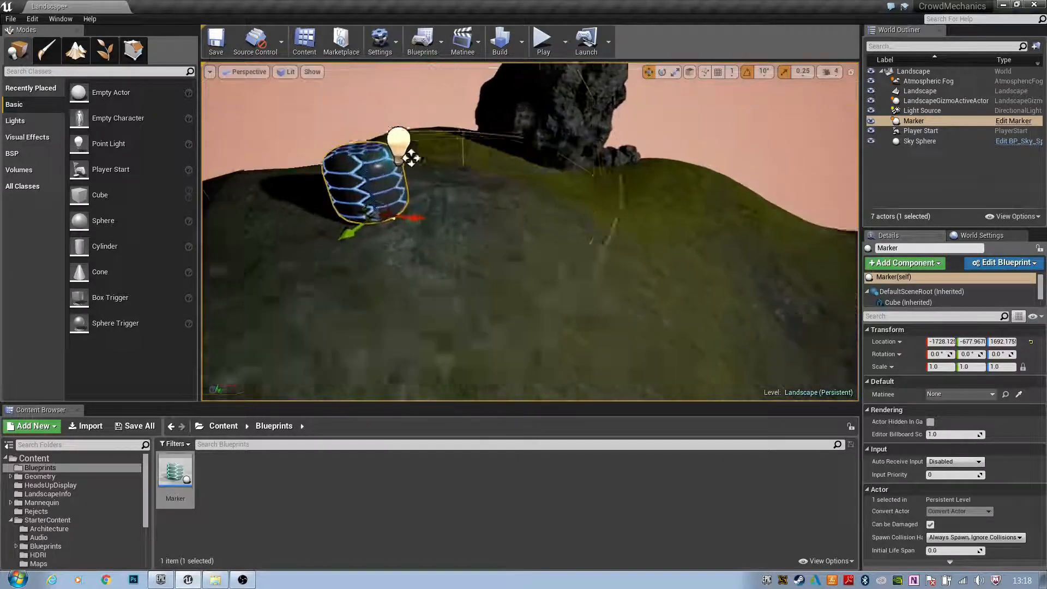
pyautogui.press('f')
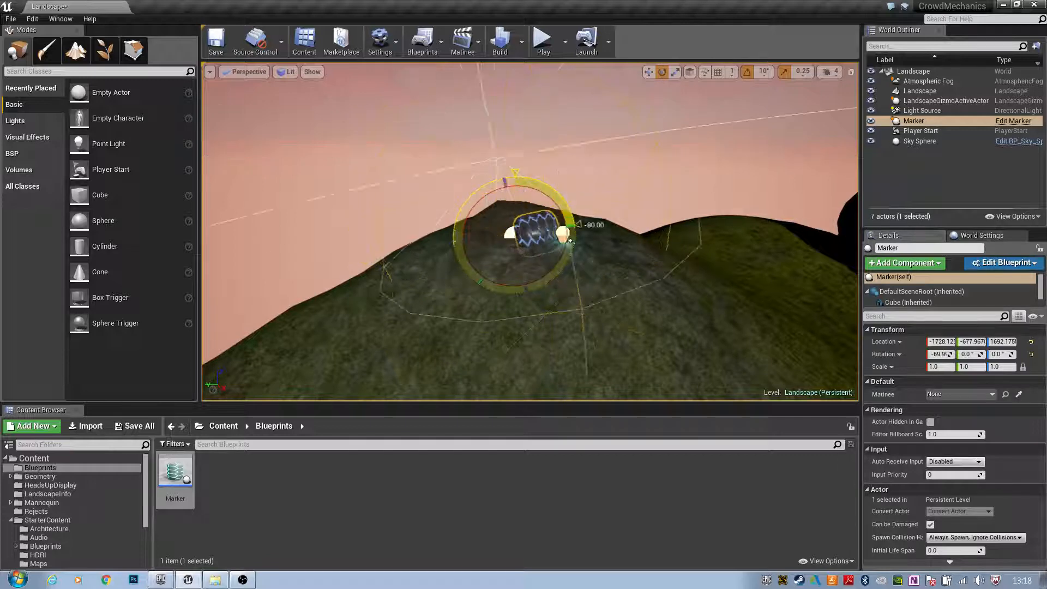
pyautogui.press('a')
pyautogui.moveTo(570, 218); pyautogui.dragTo(635, 218, button='right')
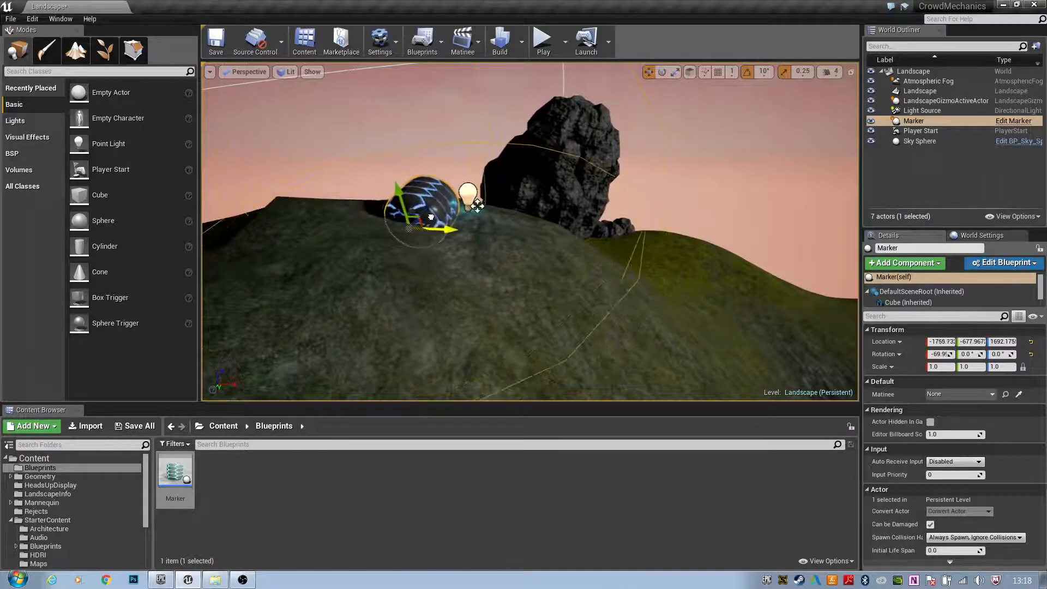
pyautogui.moveTo(431, 217); pyautogui.dragTo(443, 218)
# Play-test the level by running the character up the hill to the marker and around it, ending the session once done.
pyautogui.click(544, 43)
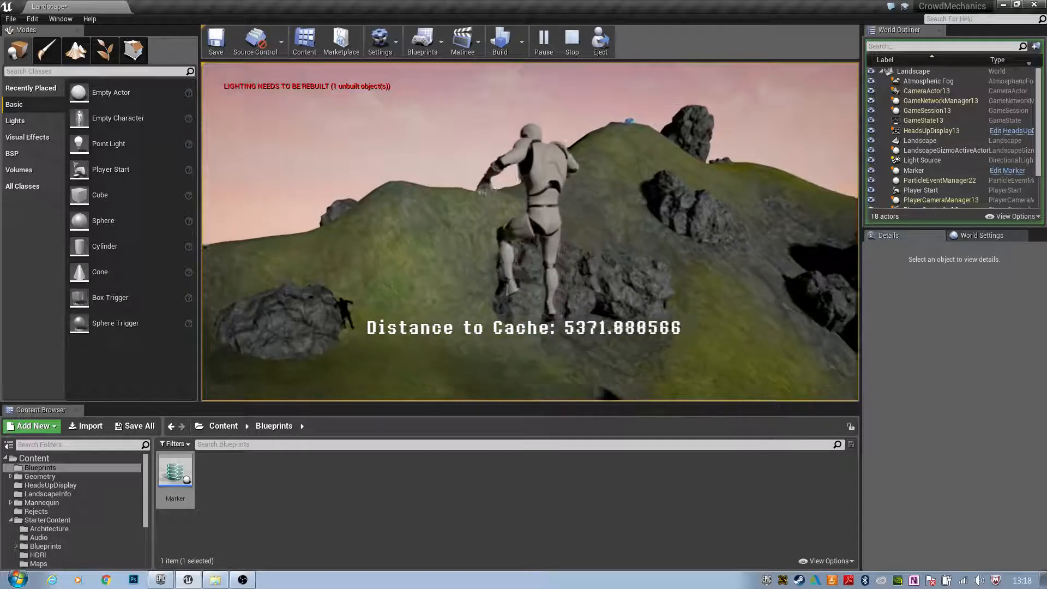
pyautogui.press('w')
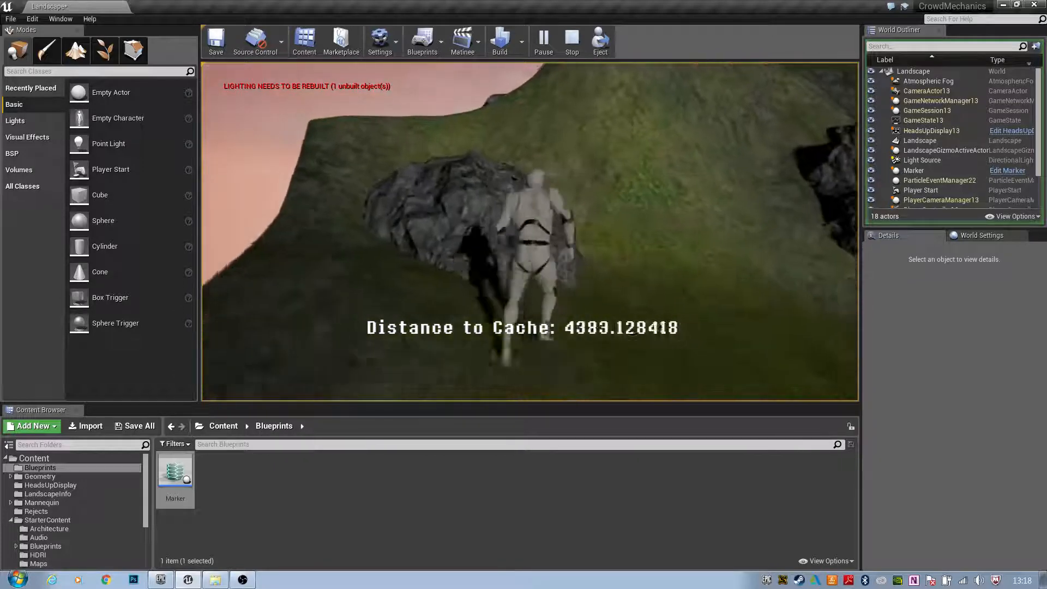
pyautogui.press('w')
pyautogui.press('space')
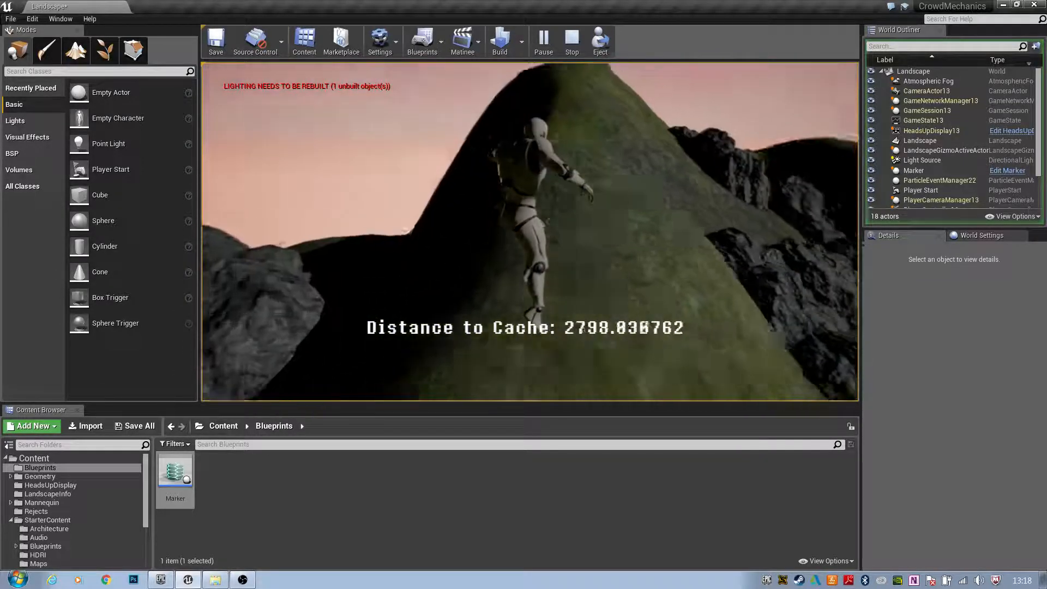
pyautogui.press('w')
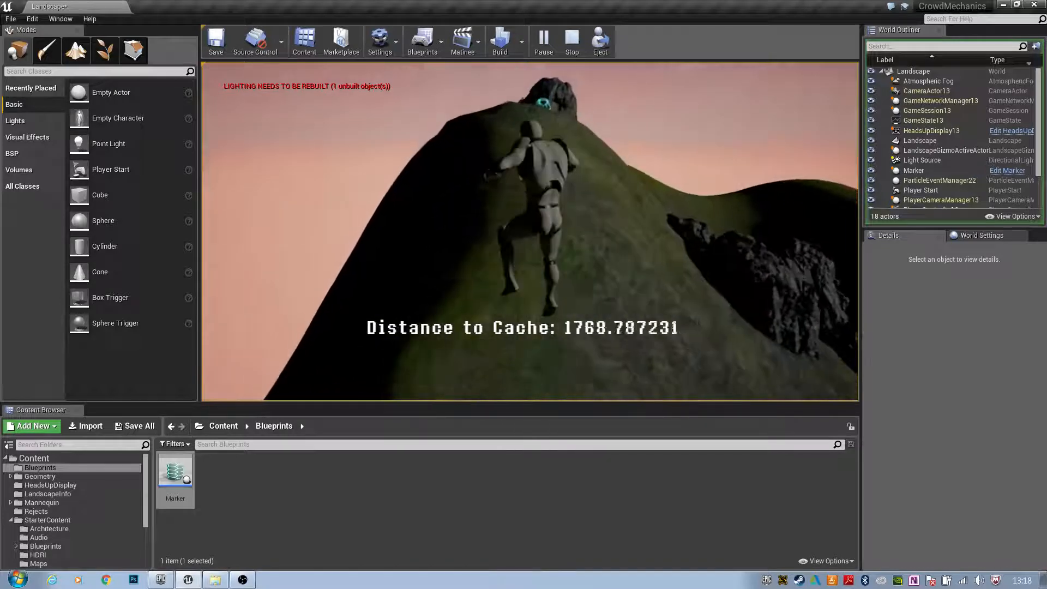
pyautogui.press('w')
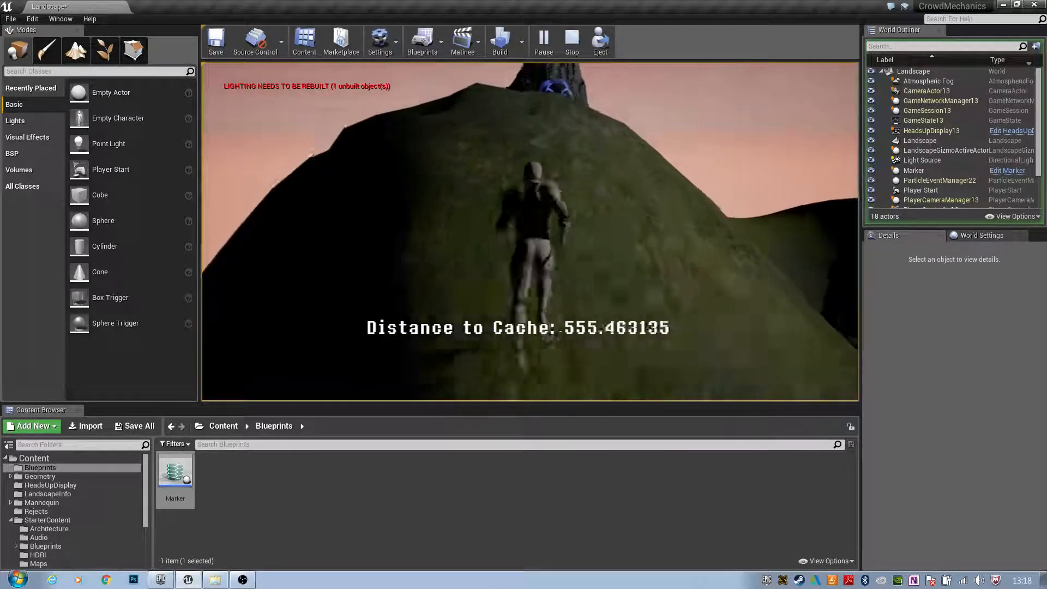
pyautogui.press('w')
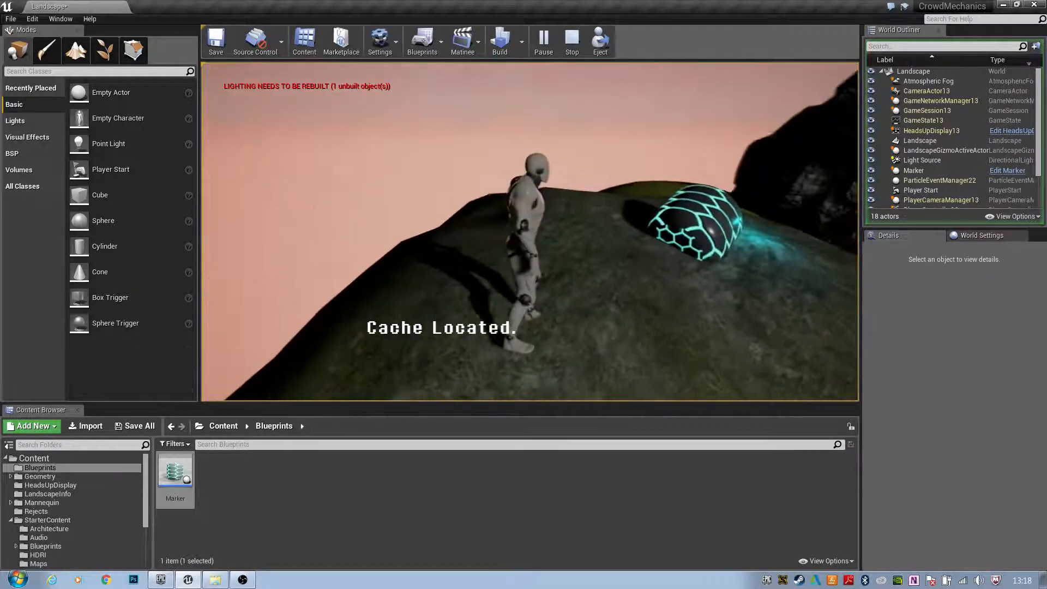
pyautogui.press('w')
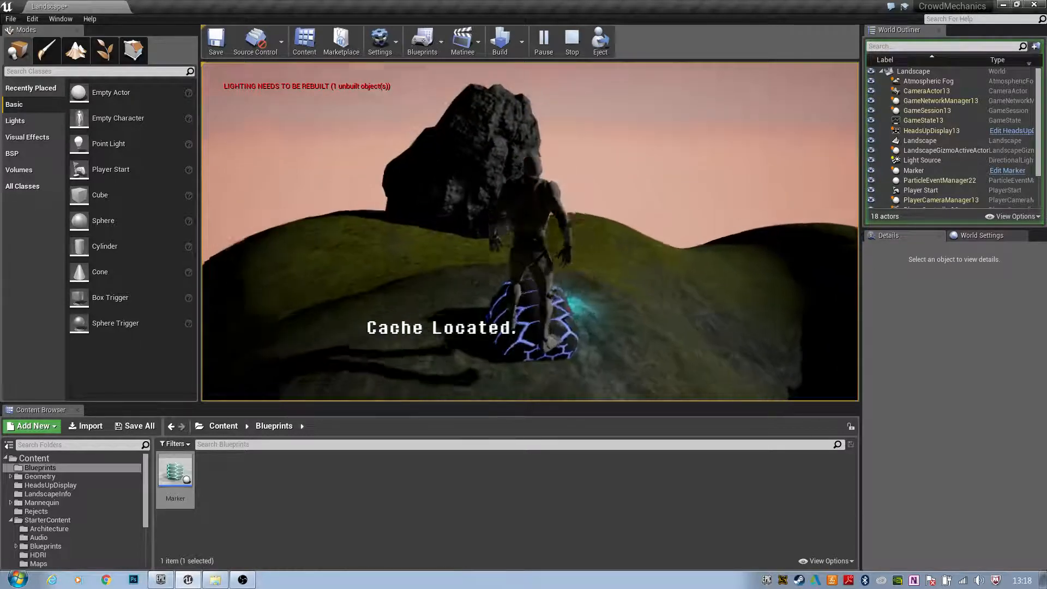
pyautogui.press('w')
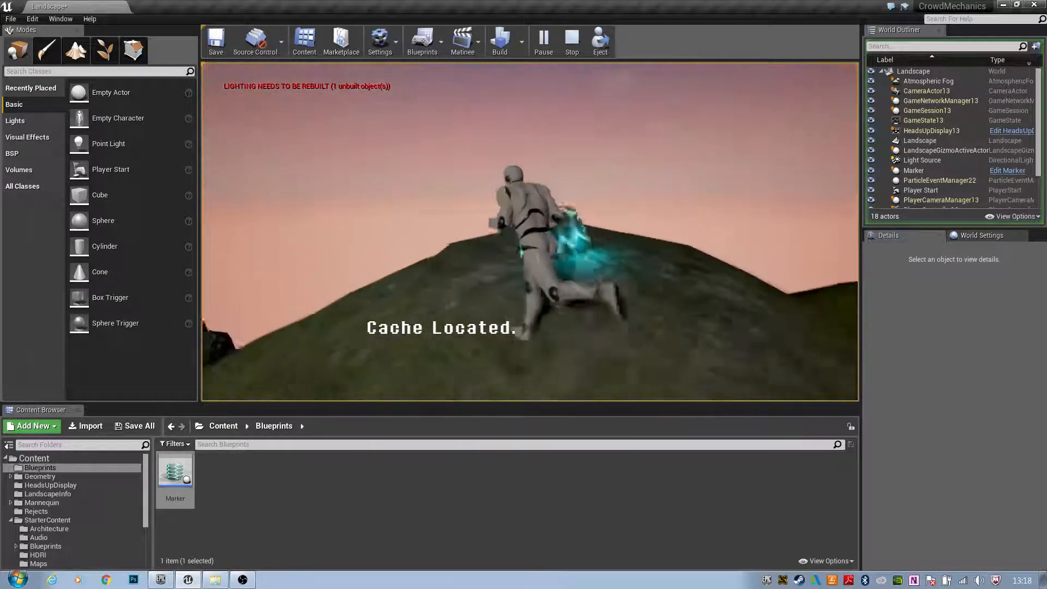
pyautogui.press('w')
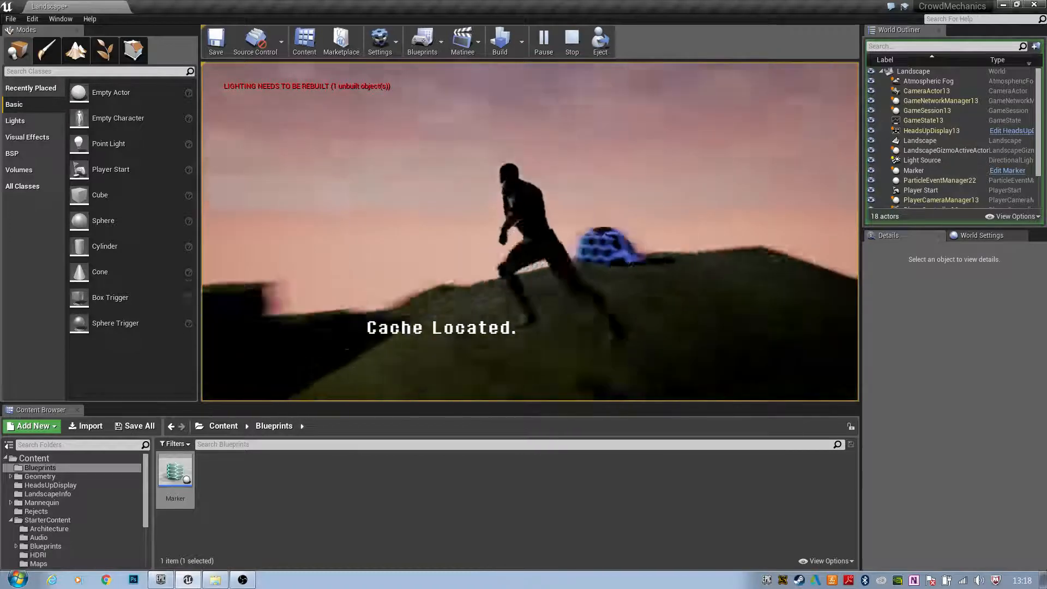
pyautogui.press('Escape')
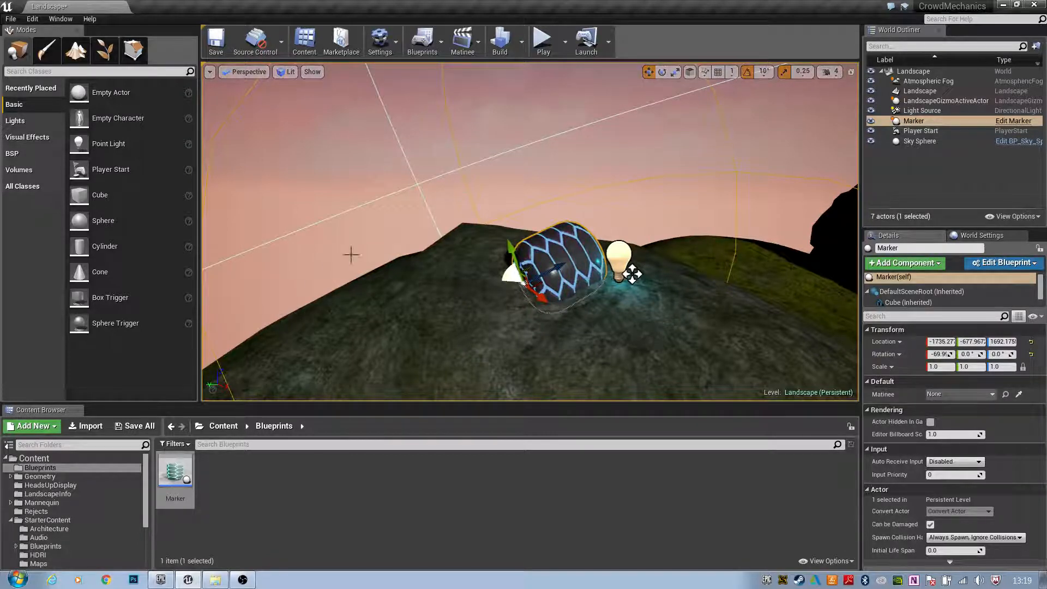
# Add an Exponential Height Fog actor to the landscape beside the rocks below the hilltop.
pyautogui.moveTo(351, 255)
pyautogui.mouseDown(button='right')
pyautogui.moveTo(478, 244)
pyautogui.moveTo(384, 253)
pyautogui.mouseUp(button='right')
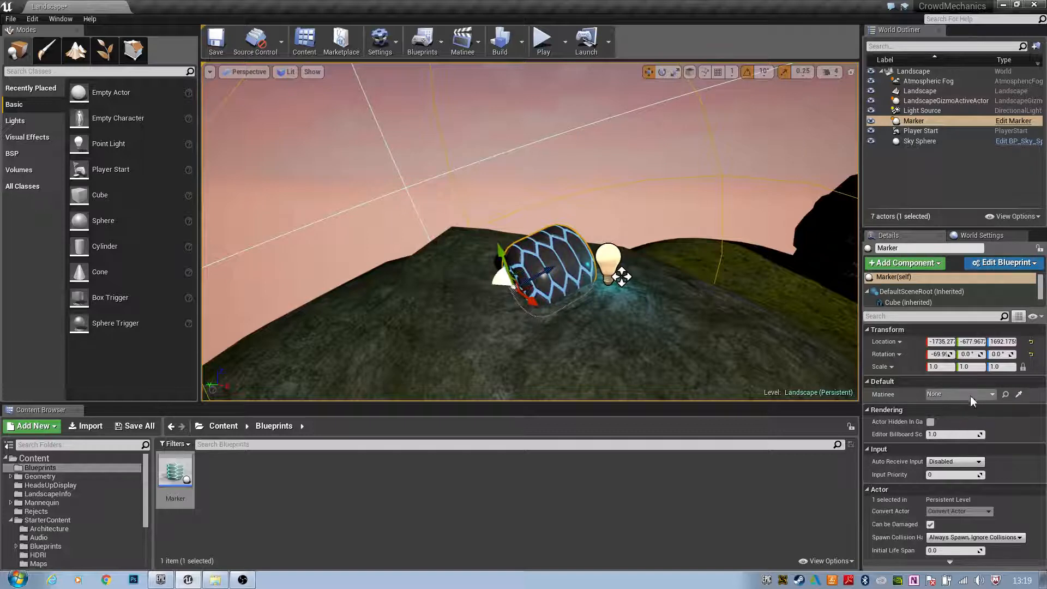
pyautogui.moveTo(643, 284)
pyautogui.mouseDown(button='right')
pyautogui.moveTo(562, 275)
pyautogui.moveTo(569, 289)
pyautogui.moveTo(409, 286)
pyautogui.moveTo(338, 297)
pyautogui.moveTo(262, 281)
pyautogui.moveTo(213, 289)
pyautogui.moveTo(226, 286)
pyautogui.moveTo(221, 303)
pyautogui.moveTo(191, 273)
pyautogui.moveTo(178, 267)
pyautogui.moveTo(169, 281)
pyautogui.moveTo(471, 272)
pyautogui.moveTo(507, 274)
pyautogui.moveTo(323, 277)
pyautogui.moveTo(679, 294)
pyautogui.moveTo(635, 287)
pyautogui.mouseUp(button='right')
pyautogui.press('w')
pyautogui.press('a')
pyautogui.press('f')
pyautogui.press('d')
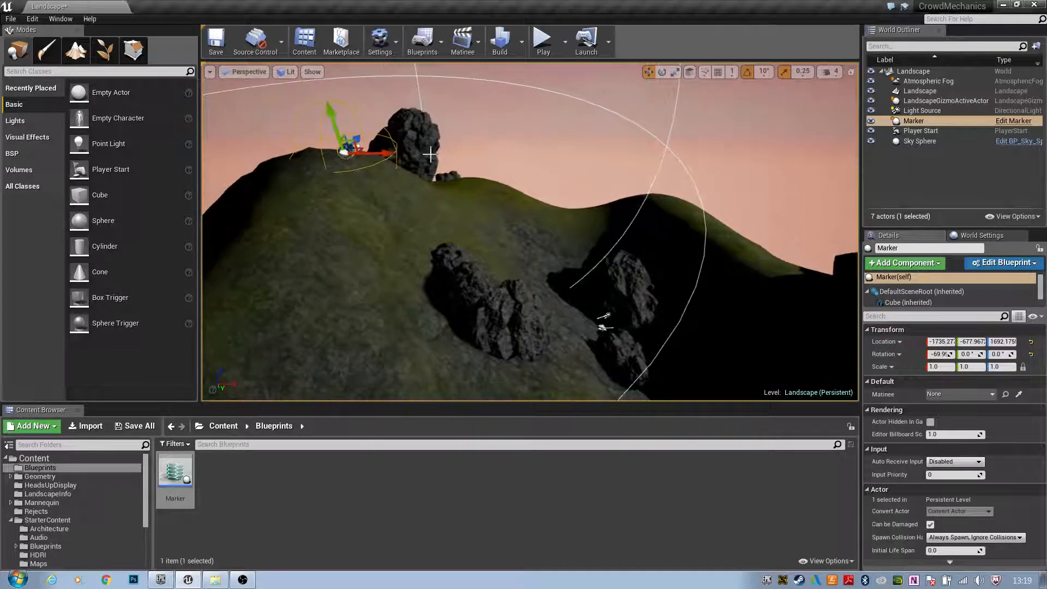
pyautogui.click(41, 141)
pyautogui.moveTo(147, 150); pyautogui.dragTo(673, 364)
pyautogui.moveTo(610, 347); pyautogui.dragTo(610, 348)
pyautogui.moveTo(610, 348); pyautogui.dragTo(581, 357, button='right')
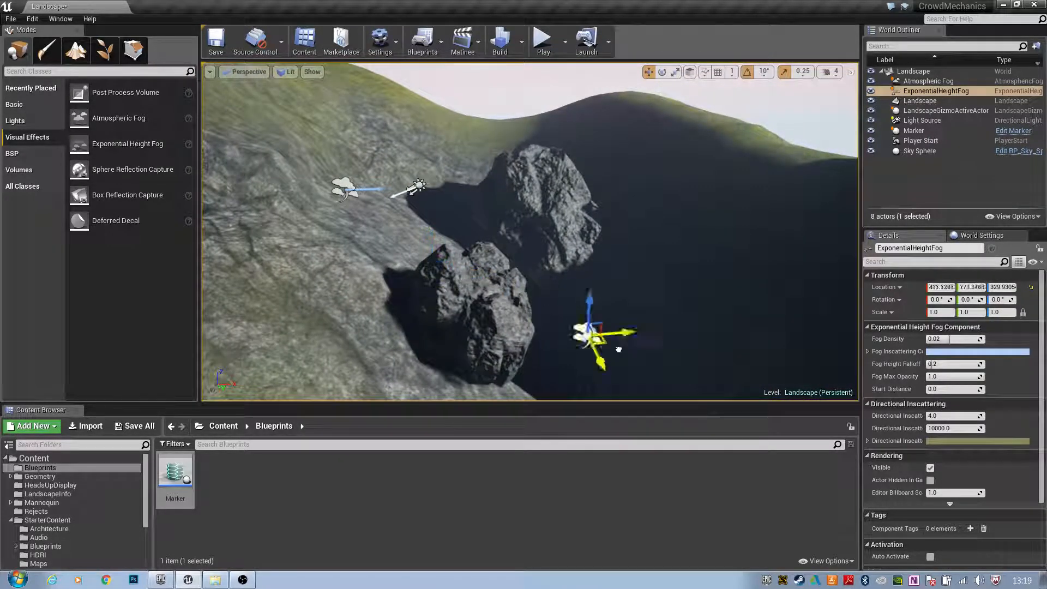
# Move the height fog actor near the light source, to a location of about X 239, Y 121, Z 555.
pyautogui.moveTo(619, 349); pyautogui.dragTo(480, 301)
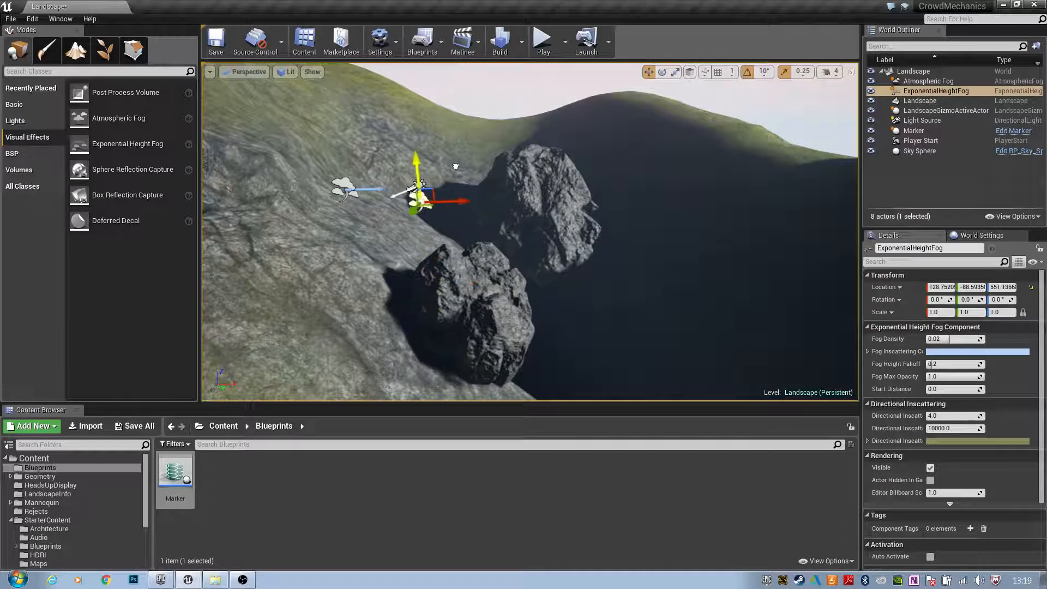
pyautogui.moveTo(608, 195); pyautogui.dragTo(600, 232, button='right')
pyautogui.press('w')
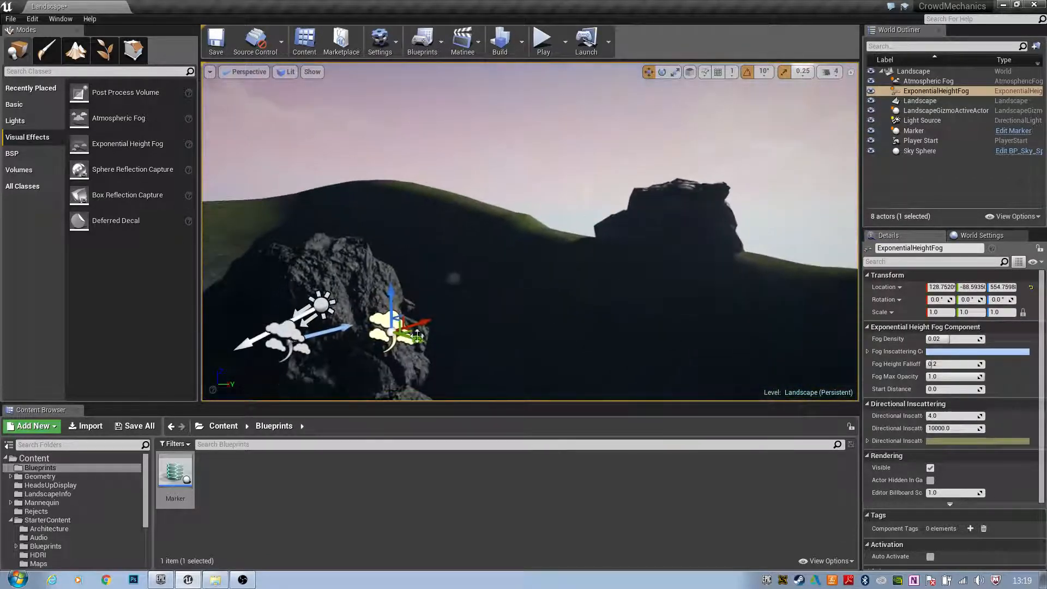
pyautogui.moveTo(282, 301); pyautogui.dragTo(201, 304, button='right')
pyautogui.press('d')
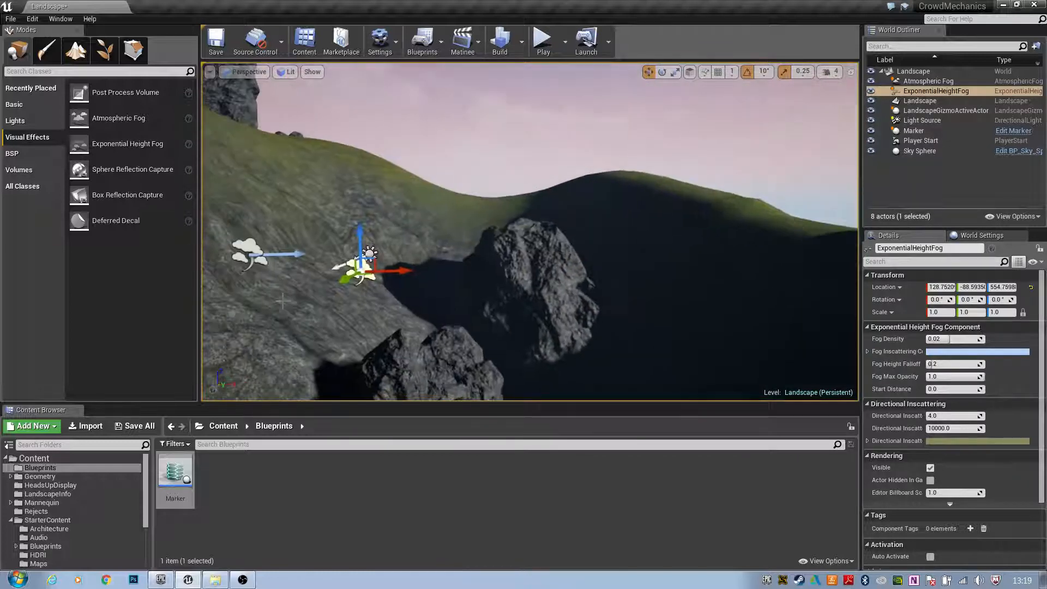
pyautogui.moveTo(369, 274); pyautogui.dragTo(408, 303)
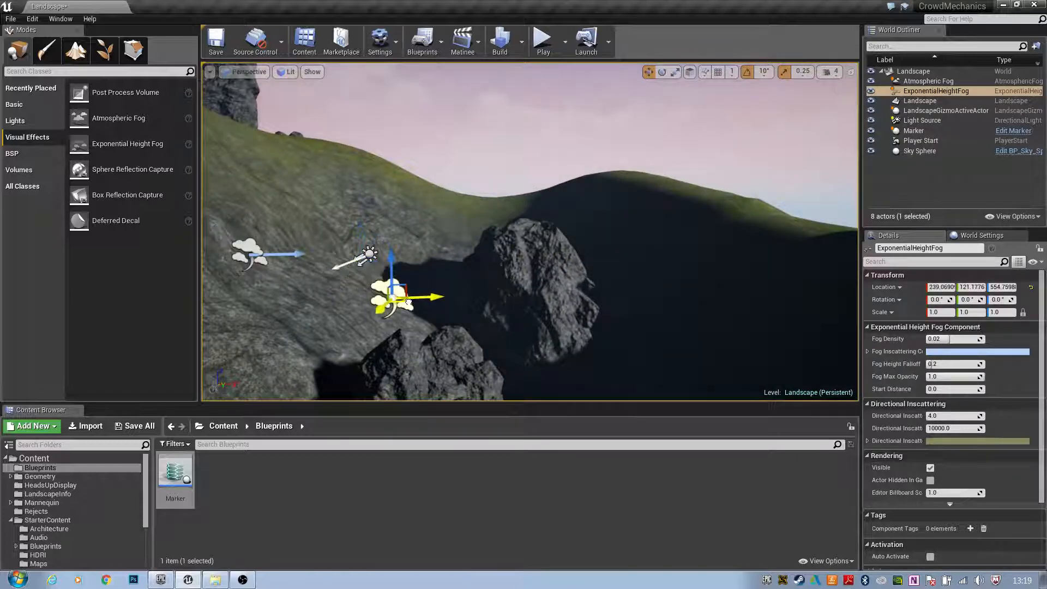
pyautogui.moveTo(709, 273); pyautogui.dragTo(846, 253, button='right')
pyautogui.press('s')
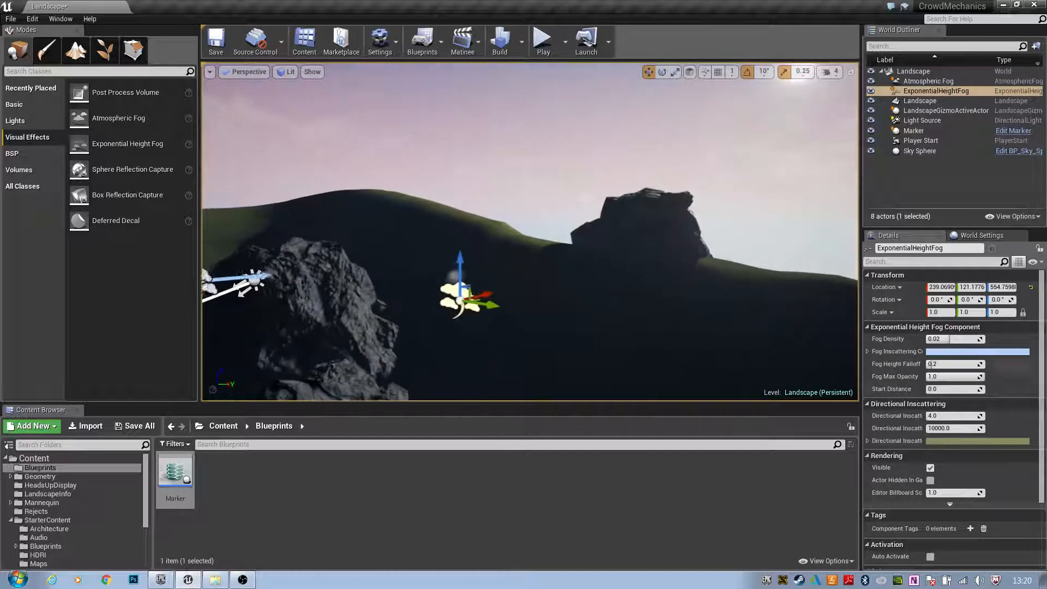
# Set the fog inscattering color to orange, hex FF9566.
pyautogui.click(1015, 352)
pyautogui.moveTo(931, 436)
pyautogui.mouseDown()
pyautogui.moveTo(931, 425)
pyautogui.moveTo(933, 446)
pyautogui.moveTo(944, 423)
pyautogui.mouseUp()
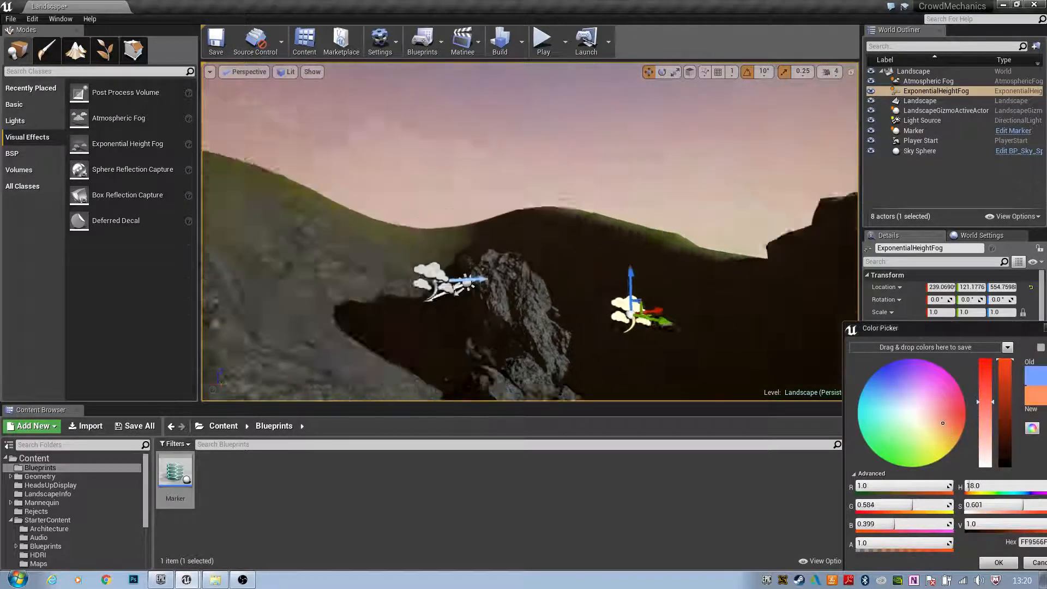
pyautogui.moveTo(545, 235); pyautogui.dragTo(592, 244, button='right')
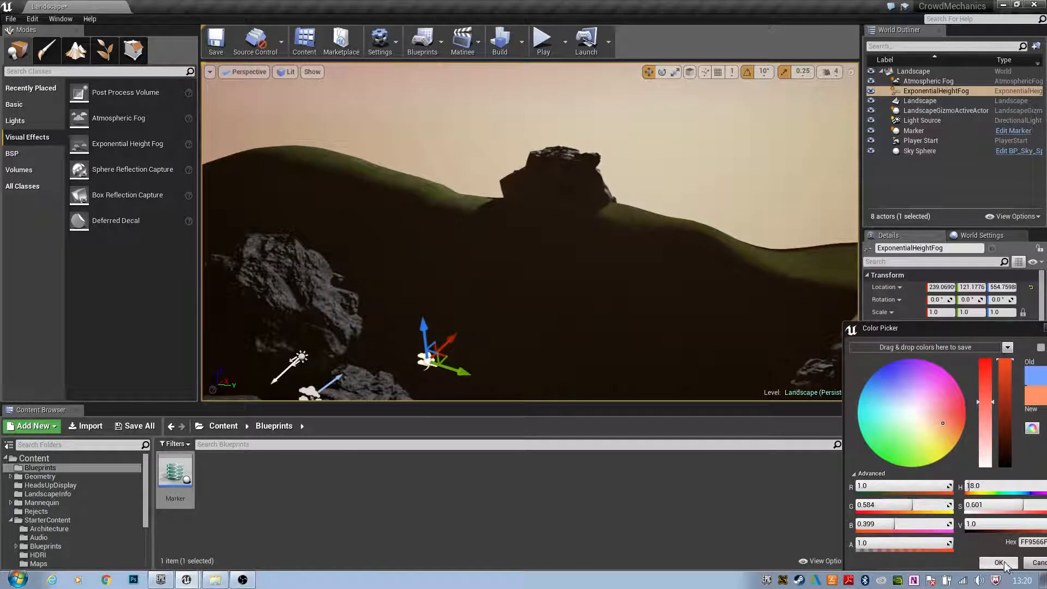
pyautogui.click(999, 563)
# Set the fog's directional inscattering color to a muted yellow, hex 94883C.
pyautogui.moveTo(741, 307); pyautogui.dragTo(636, 230, button='right')
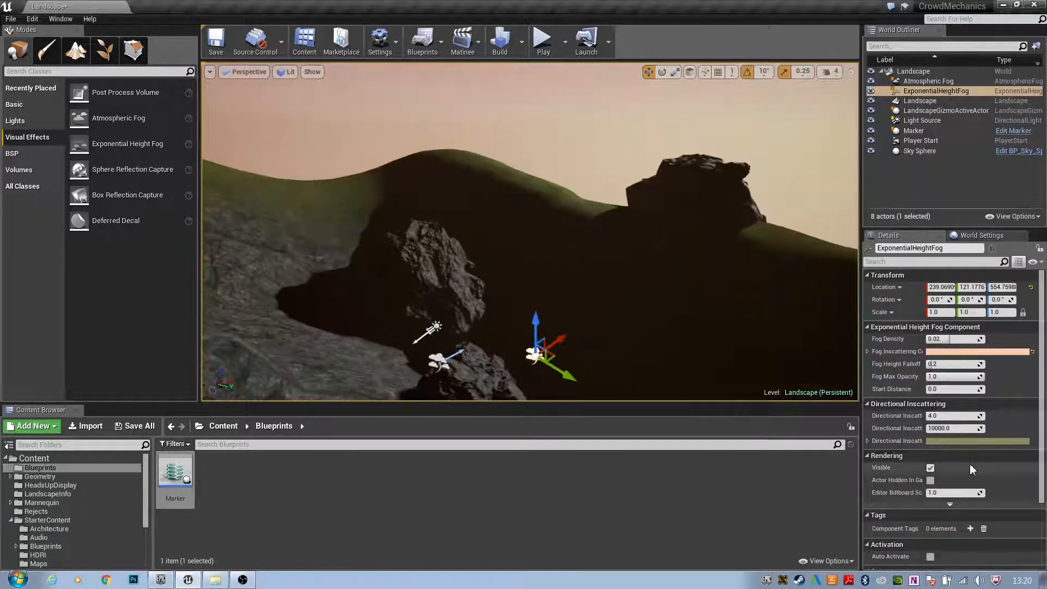
pyautogui.click(976, 441)
pyautogui.moveTo(885, 432)
pyautogui.mouseDown()
pyautogui.moveTo(896, 425)
pyautogui.moveTo(890, 438)
pyautogui.mouseUp()
pyautogui.moveTo(954, 443); pyautogui.dragTo(961, 406)
pyautogui.moveTo(737, 327); pyautogui.dragTo(802, 273, button='right')
pyautogui.moveTo(898, 437)
pyautogui.mouseDown()
pyautogui.moveTo(882, 388)
pyautogui.moveTo(892, 372)
pyautogui.moveTo(870, 444)
pyautogui.moveTo(856, 407)
pyautogui.moveTo(888, 439)
pyautogui.mouseUp()
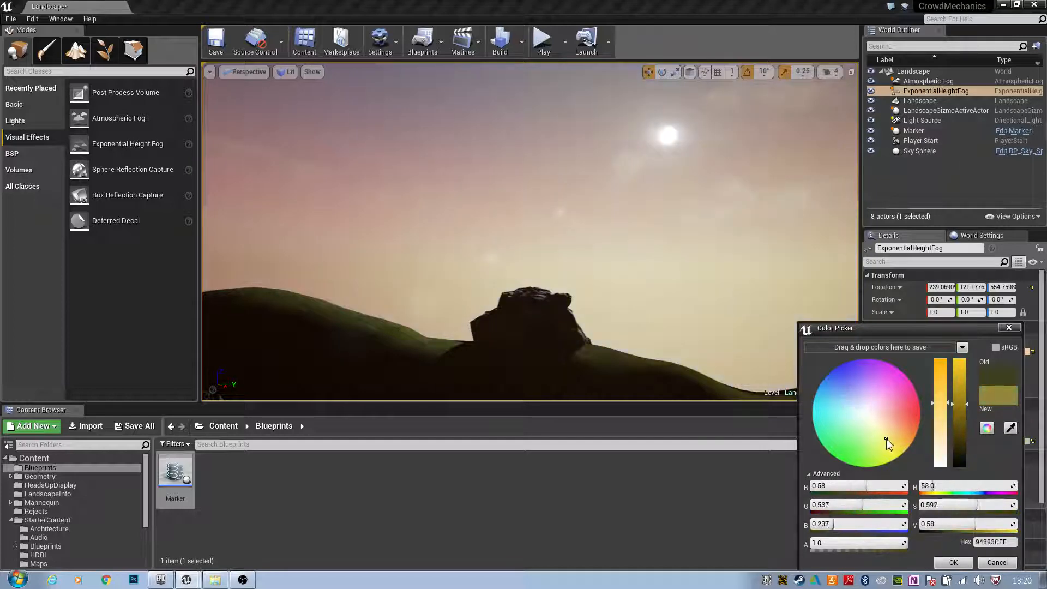
pyautogui.click(947, 566)
pyautogui.moveTo(748, 298)
pyautogui.mouseDown(button='right')
pyautogui.moveTo(693, 322)
pyautogui.moveTo(649, 327)
pyautogui.moveTo(641, 317)
pyautogui.moveTo(785, 289)
pyautogui.moveTo(745, 303)
pyautogui.mouseUp(button='right')
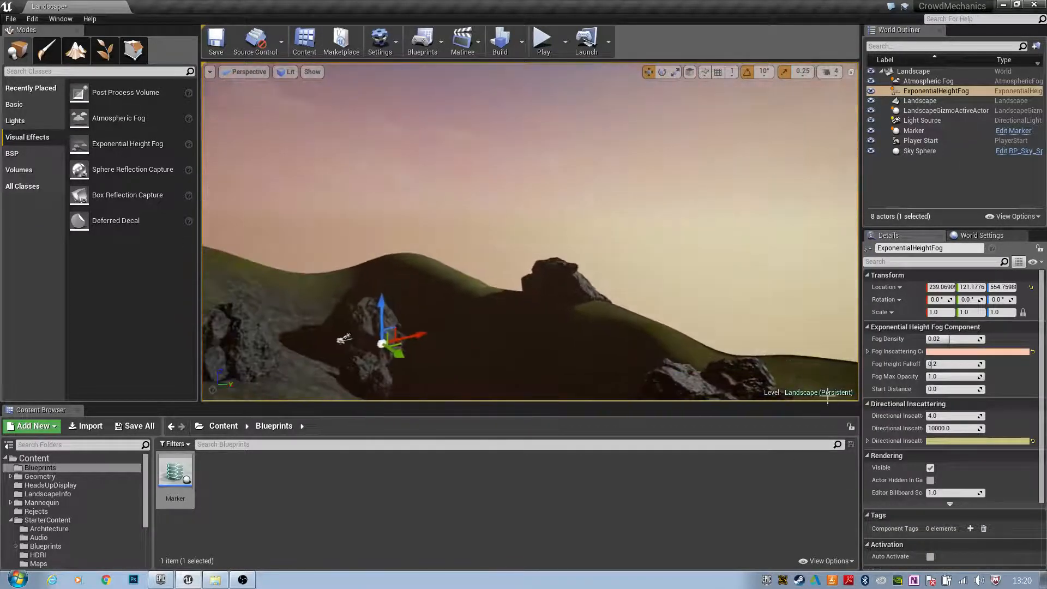
# Brighten the fog's directional inscattering color to a stronger yellow with a value of about 0.825.
pyautogui.click(943, 442)
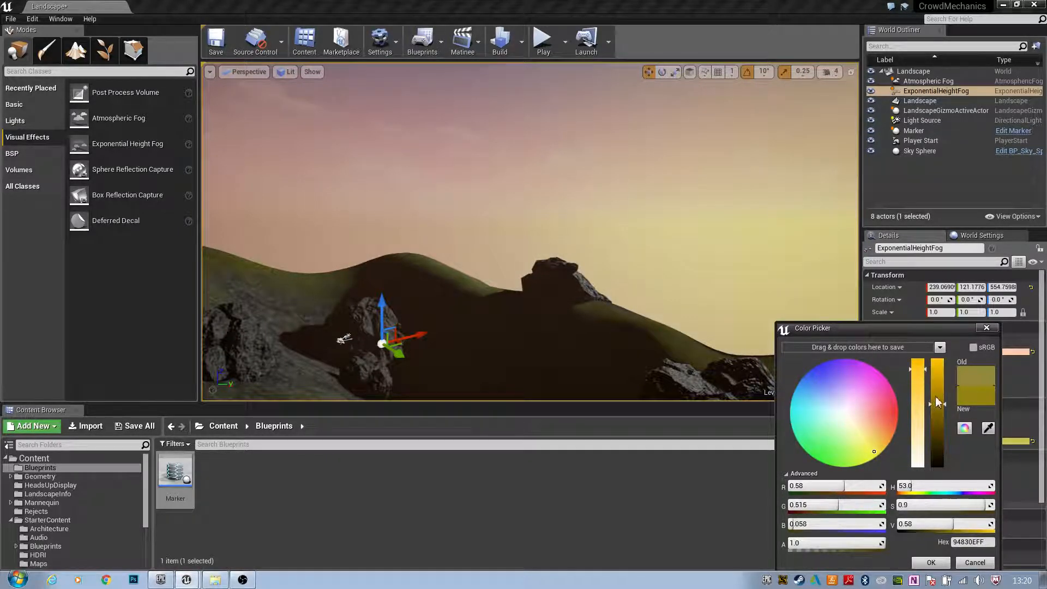
pyautogui.moveTo(937, 403); pyautogui.dragTo(939, 371)
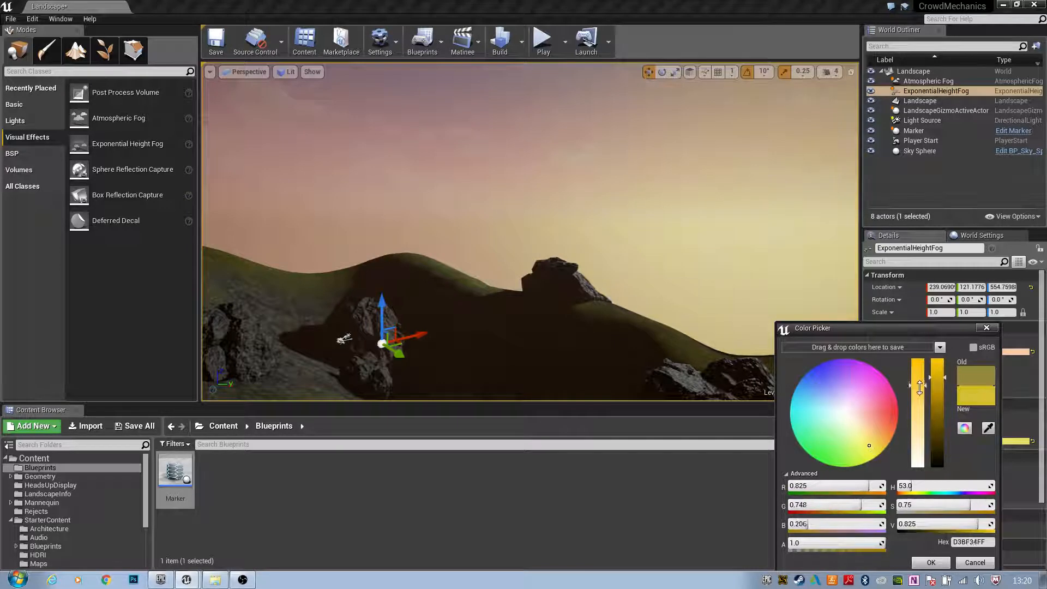
pyautogui.click(937, 565)
# Toggle the height fog's visibility off and on to compare the whole landscape with and without it.
pyautogui.moveTo(709, 321); pyautogui.dragTo(608, 354, button='right')
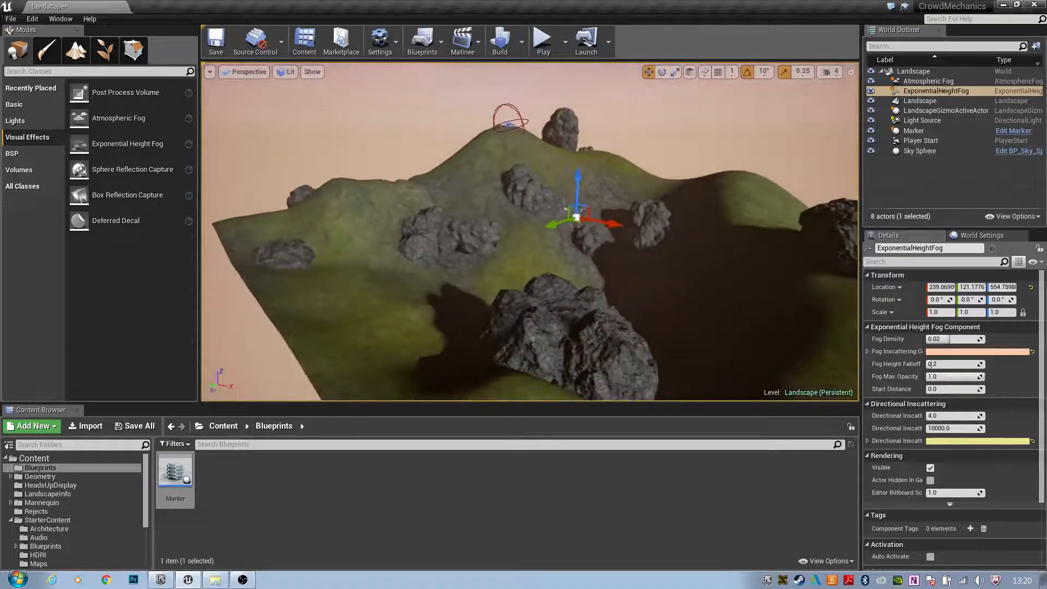
pyautogui.click(930, 469)
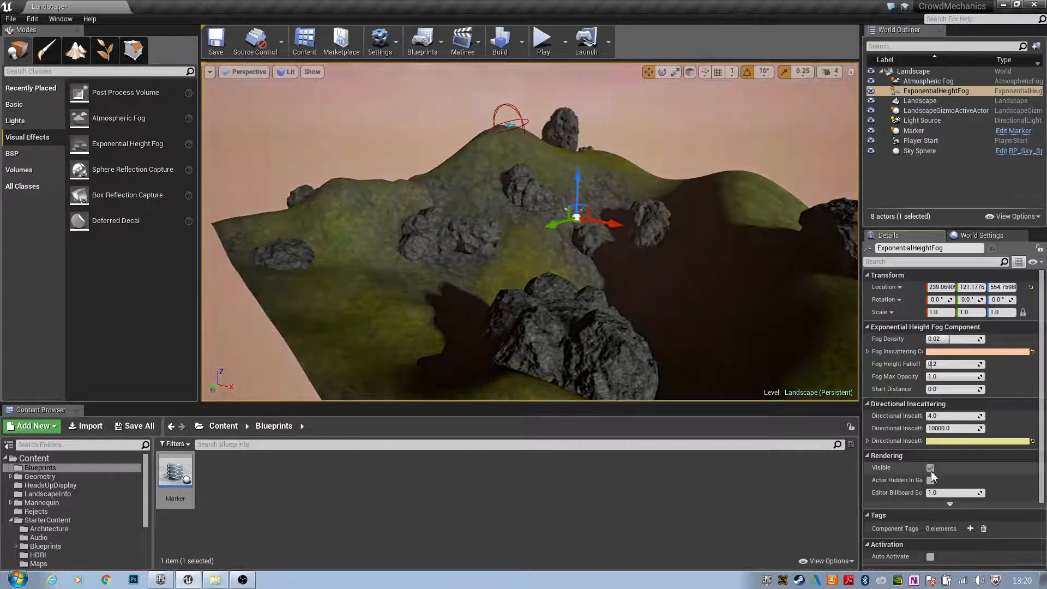
pyautogui.click(930, 471)
pyautogui.click(930, 471)
pyautogui.moveTo(775, 344)
pyautogui.mouseDown(button='right')
pyautogui.moveTo(810, 360)
pyautogui.moveTo(794, 361)
pyautogui.moveTo(790, 339)
pyautogui.mouseUp(button='right')
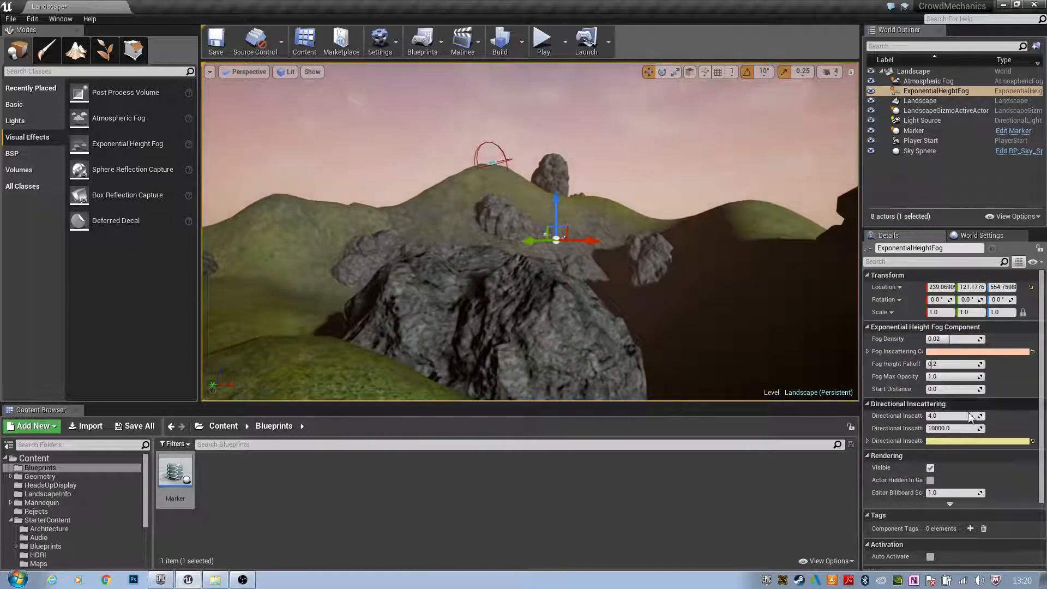
# Raise the exponential height fog's density to about 0.031.
pyautogui.moveTo(670, 267); pyautogui.dragTo(643, 256, button='right')
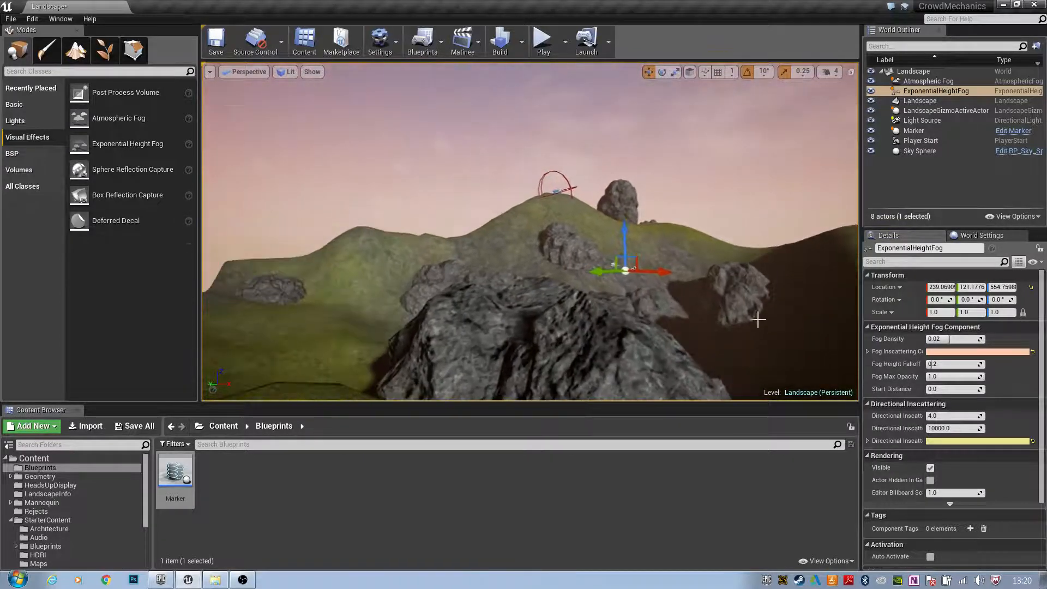
pyautogui.moveTo(758, 319); pyautogui.dragTo(777, 327, button='right')
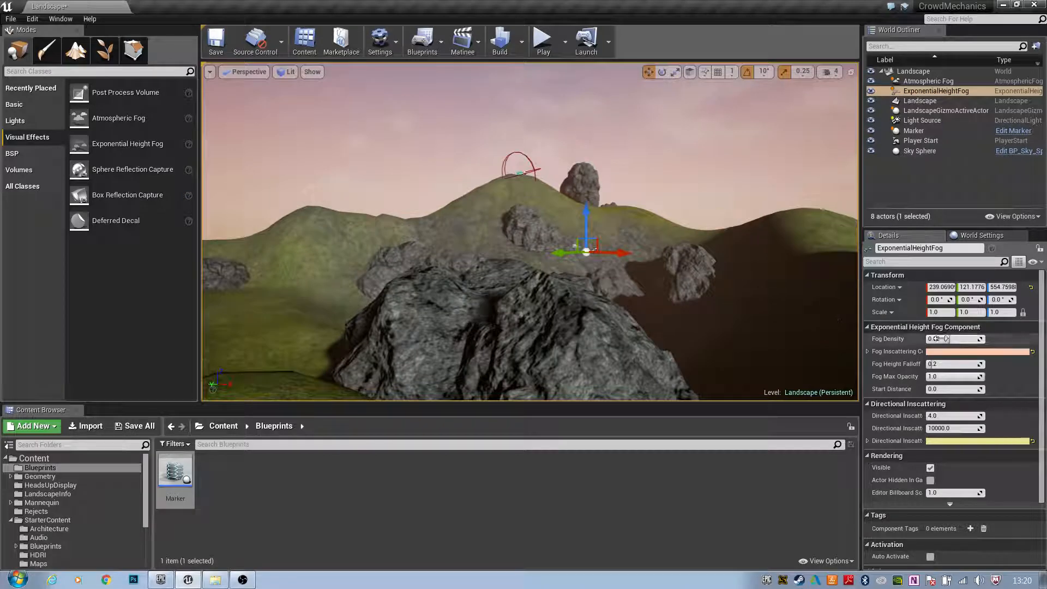
pyautogui.moveTo(949, 341); pyautogui.dragTo(964, 339)
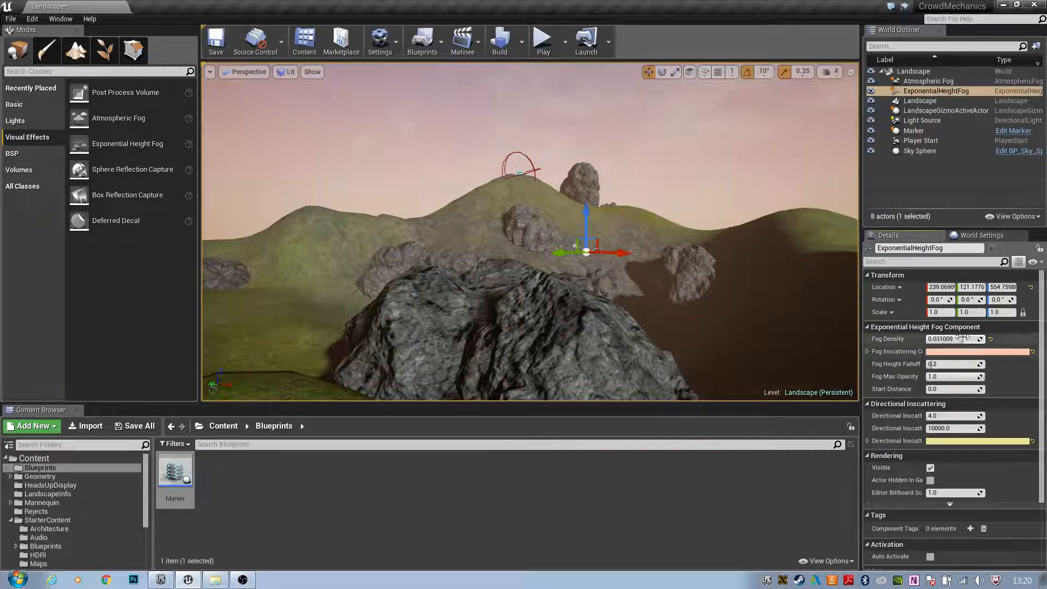
# Set the fog's height falloff to about 1.72 and its start distance to about 413.
pyautogui.moveTo(935, 365); pyautogui.dragTo(943, 365)
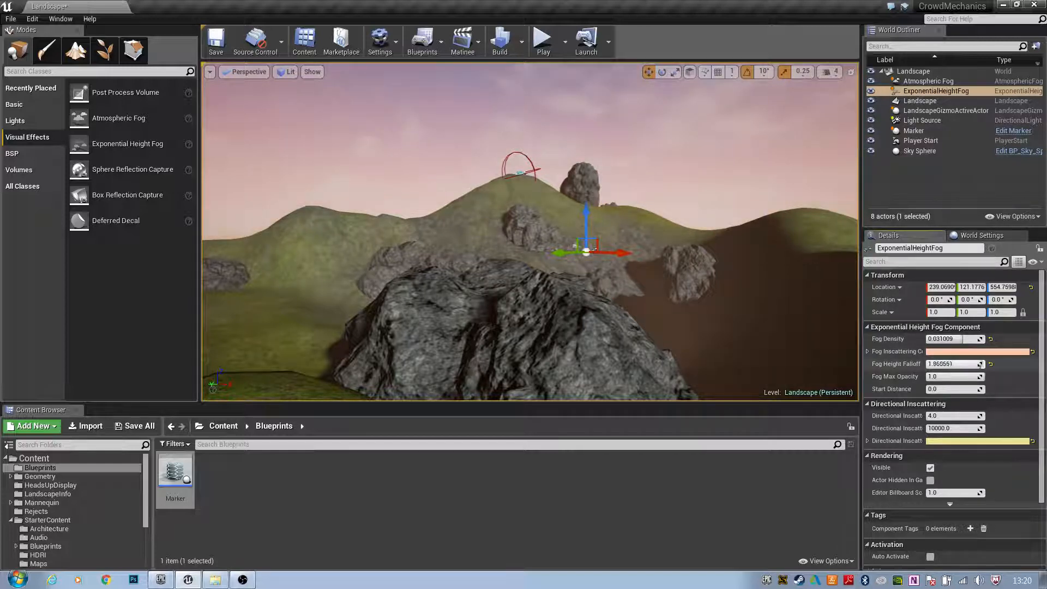
pyautogui.moveTo(943, 364); pyautogui.dragTo(950, 366)
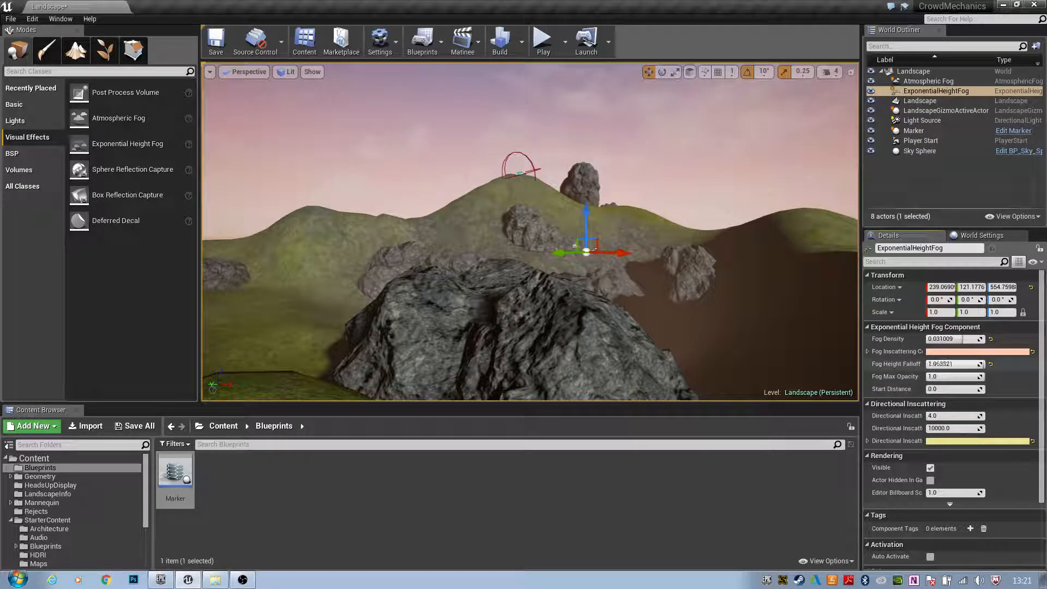
pyautogui.moveTo(949, 364); pyautogui.dragTo(978, 404)
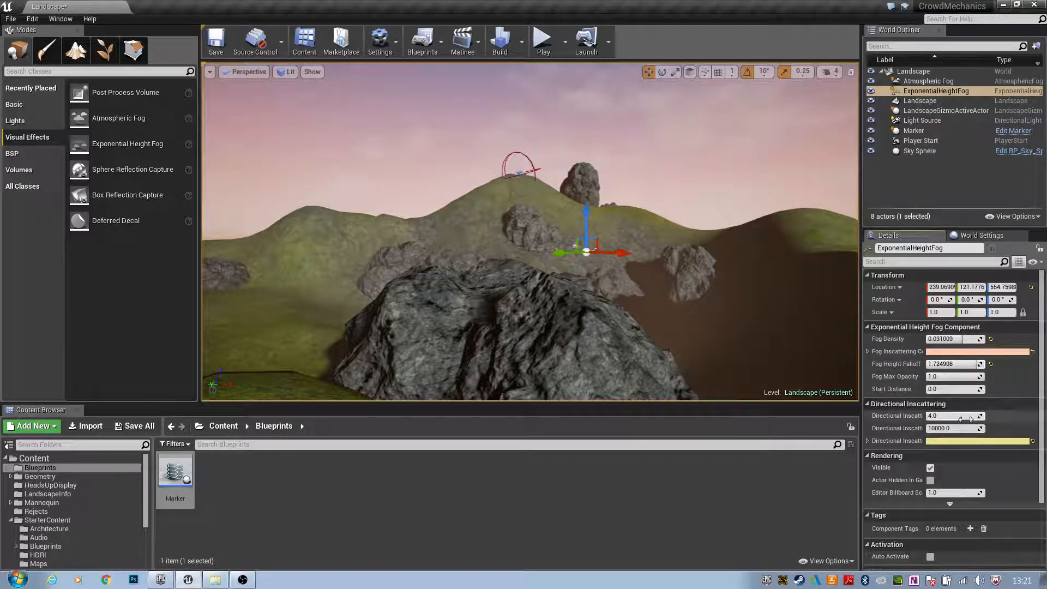
pyautogui.click(966, 365)
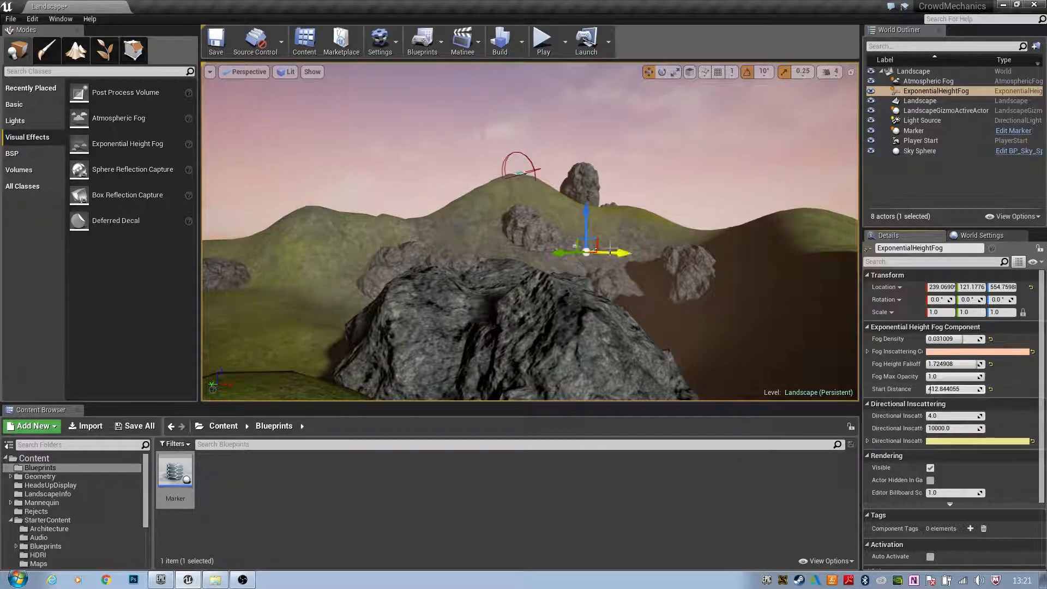
# Play-test the level by running the character across the hills to the cache to judge the adjusted fog.
pyautogui.moveTo(610, 249); pyautogui.dragTo(603, 271, button='right')
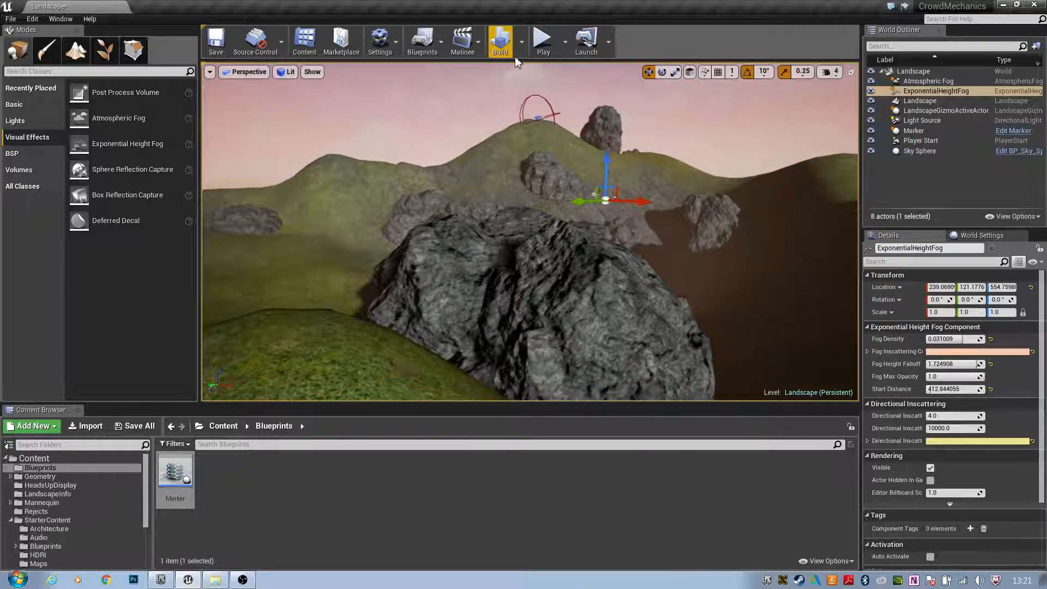
pyautogui.click(543, 42)
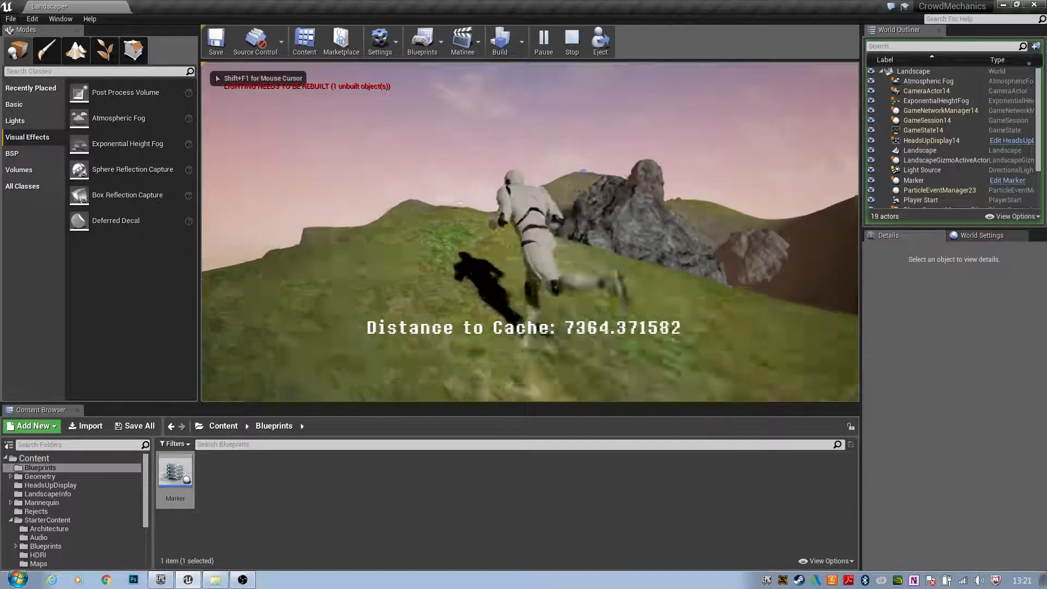
pyautogui.press('w')
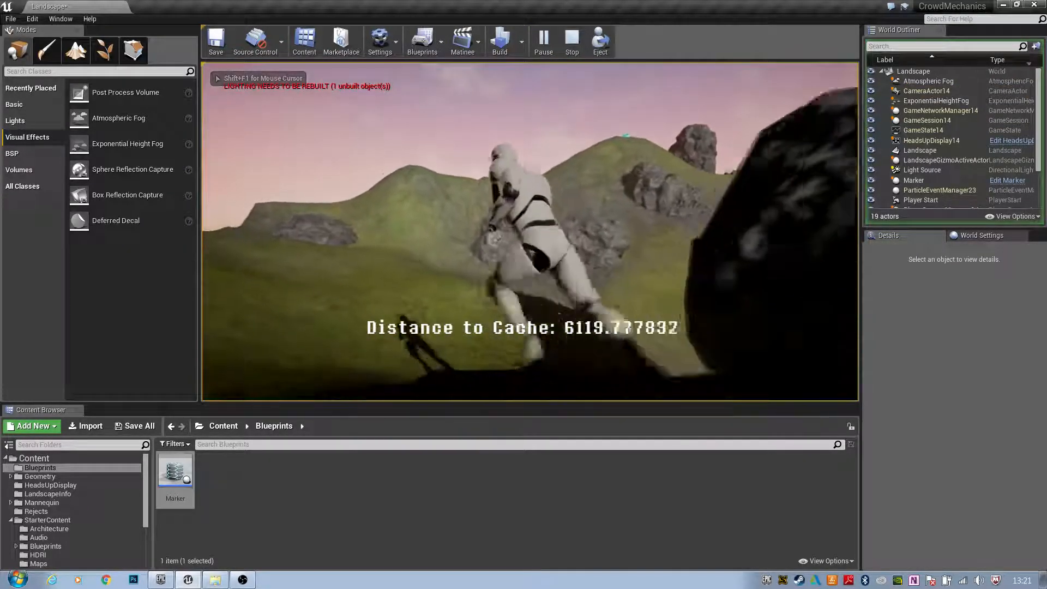
pyautogui.press('w')
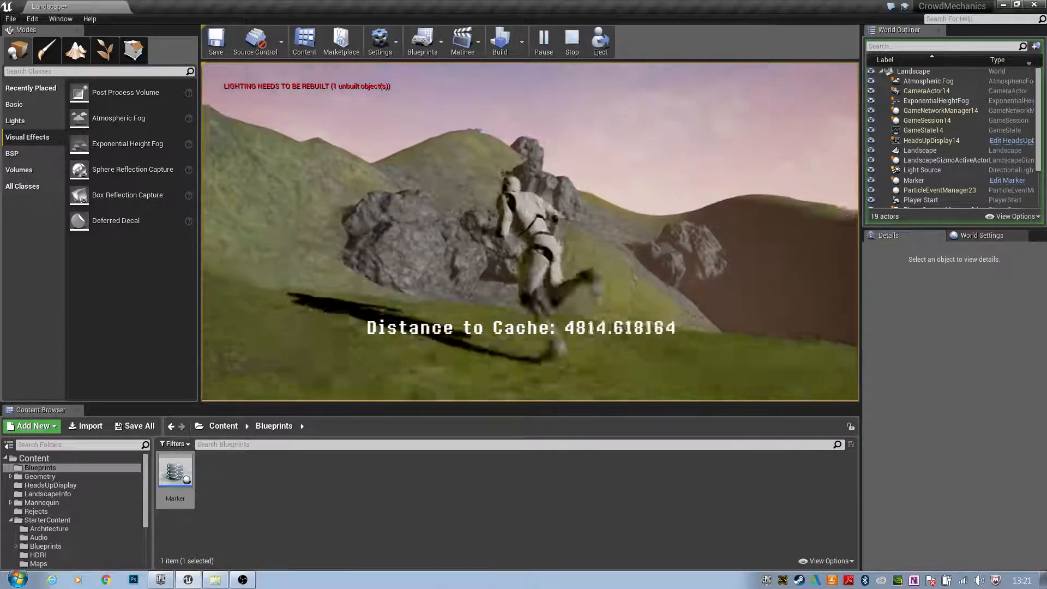
pyautogui.press('w')
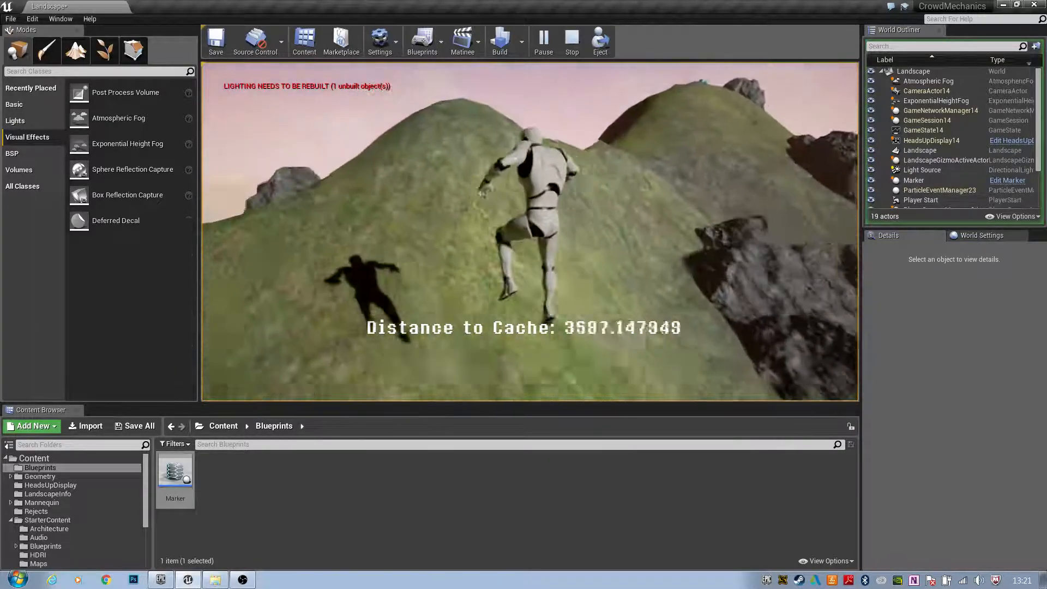
pyautogui.press('w')
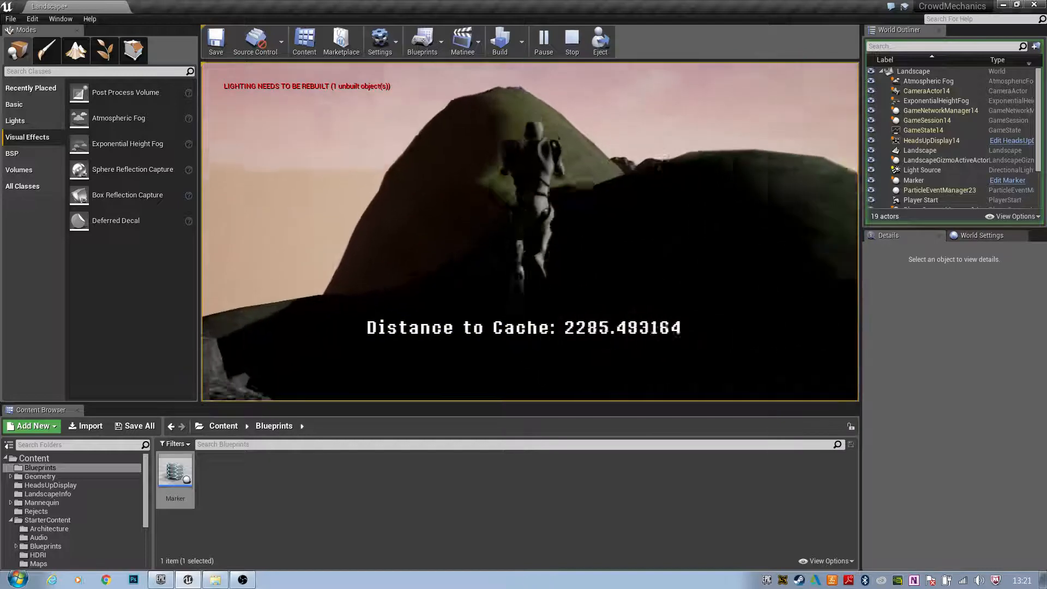
pyautogui.press('w')
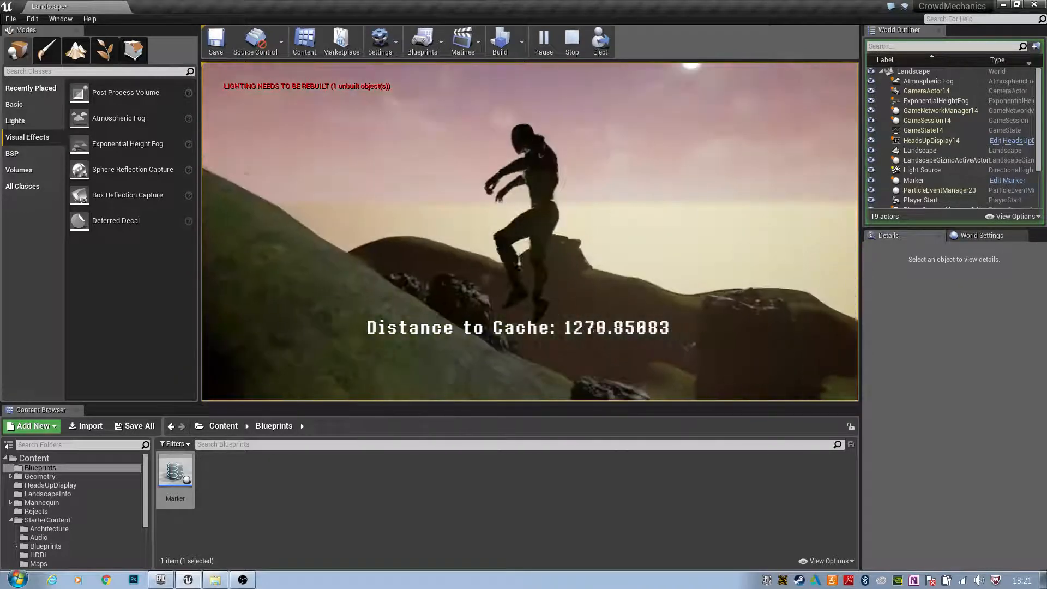
pyautogui.press('w')
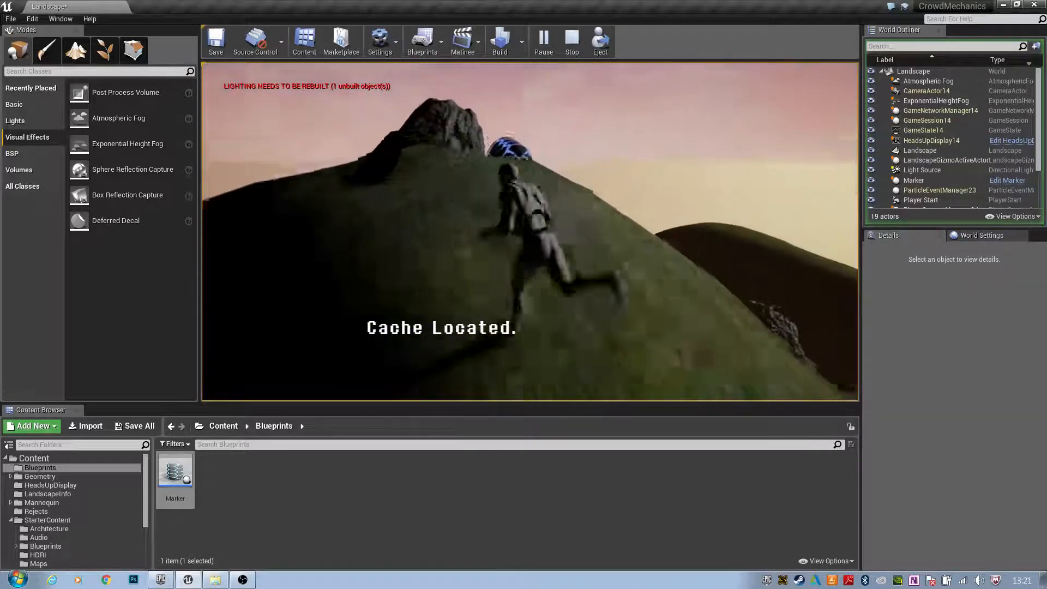
pyautogui.press('Escape')
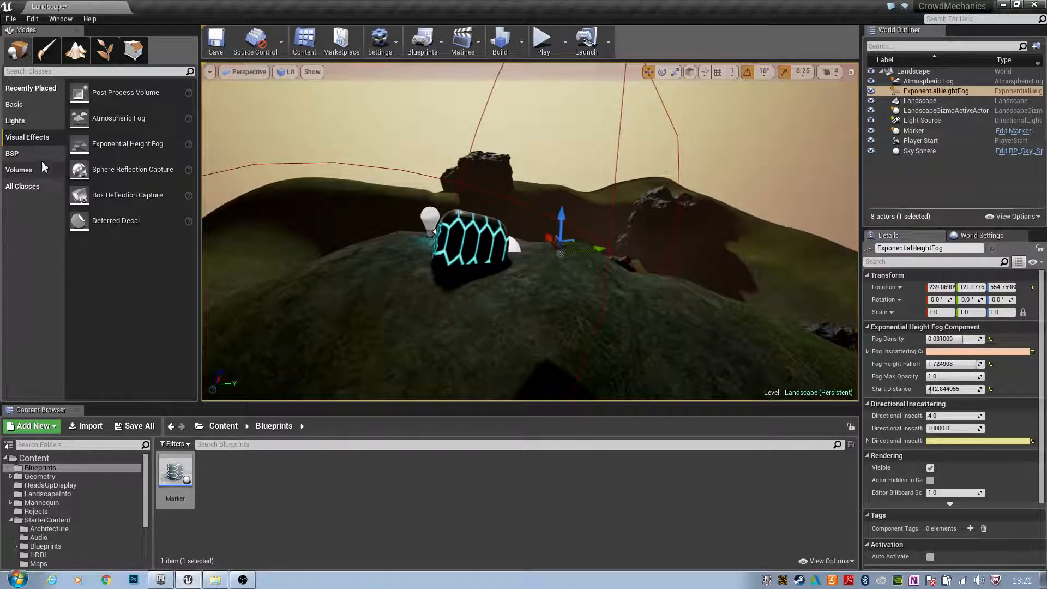
# Add a Post Process Volume on the cache hill and move it onto the marker, at about X -1752, Y -729, Z 1715.
pyautogui.moveTo(657, 220)
pyautogui.mouseDown(button='right')
pyautogui.moveTo(606, 227)
pyautogui.moveTo(594, 202)
pyautogui.moveTo(599, 259)
pyautogui.mouseUp(button='right')
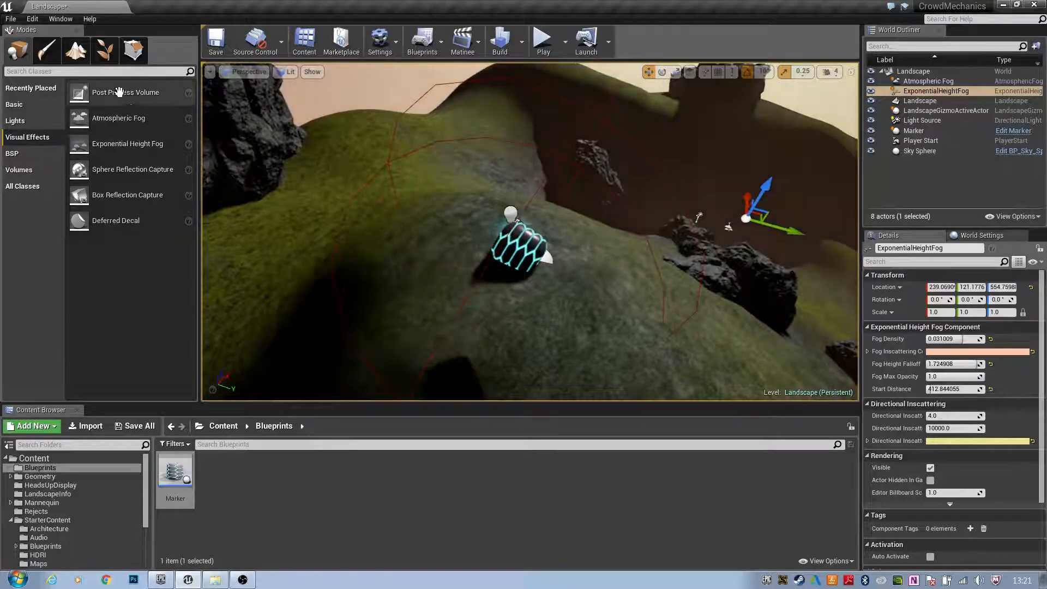
pyautogui.moveTo(110, 96)
pyautogui.mouseDown()
pyautogui.moveTo(529, 266)
pyautogui.moveTo(530, 252)
pyautogui.mouseUp()
pyautogui.moveTo(530, 252)
pyautogui.mouseDown(button='right')
pyautogui.moveTo(485, 246)
pyautogui.moveTo(480, 223)
pyautogui.moveTo(524, 212)
pyautogui.mouseUp(button='right')
pyautogui.press('f')
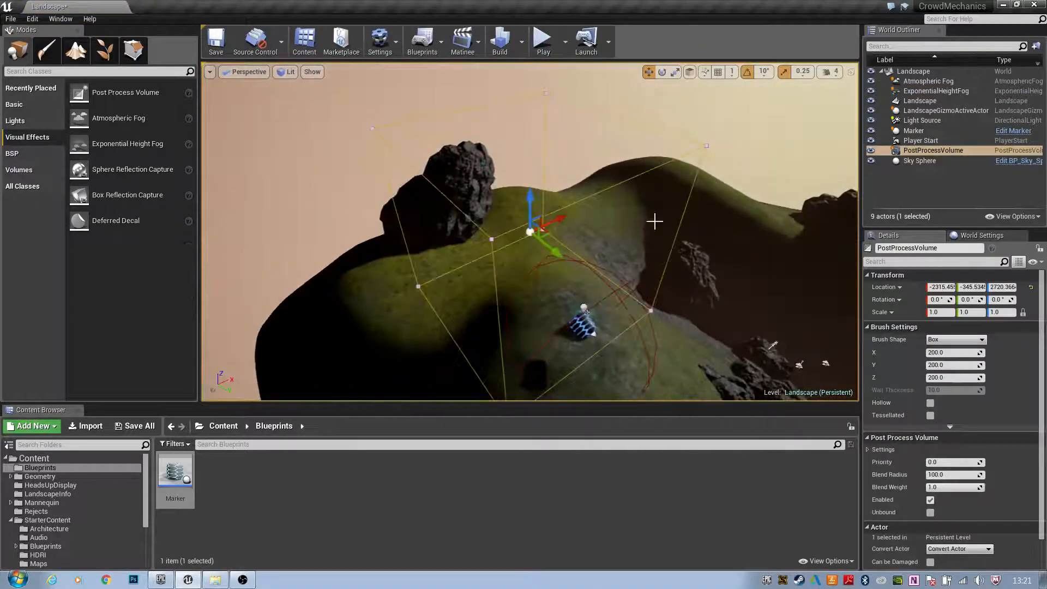
pyautogui.moveTo(529, 210); pyautogui.dragTo(521, 305)
pyautogui.press('f')
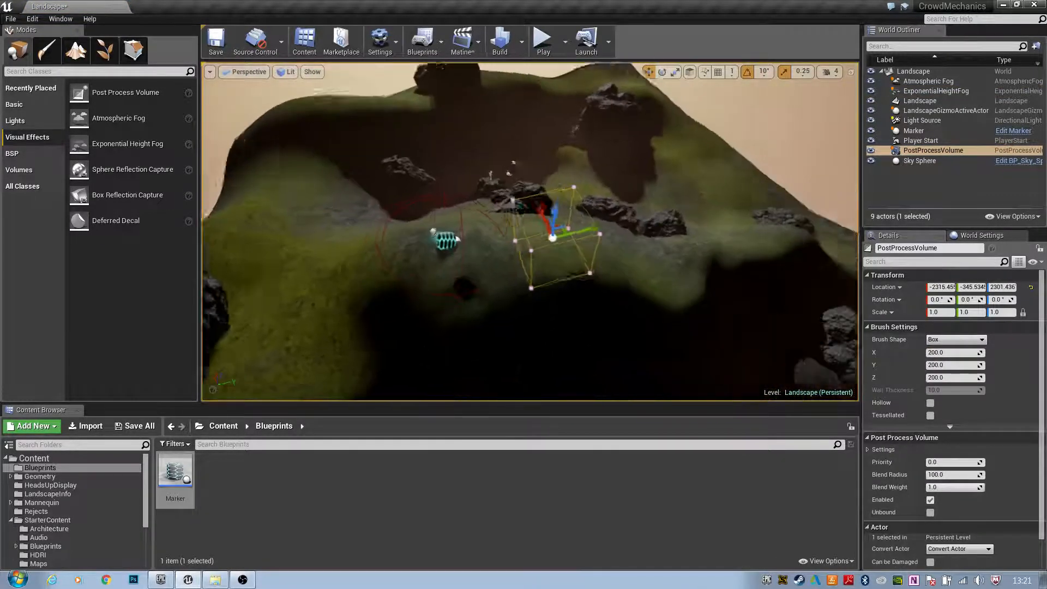
pyautogui.moveTo(540, 234); pyautogui.dragTo(629, 331)
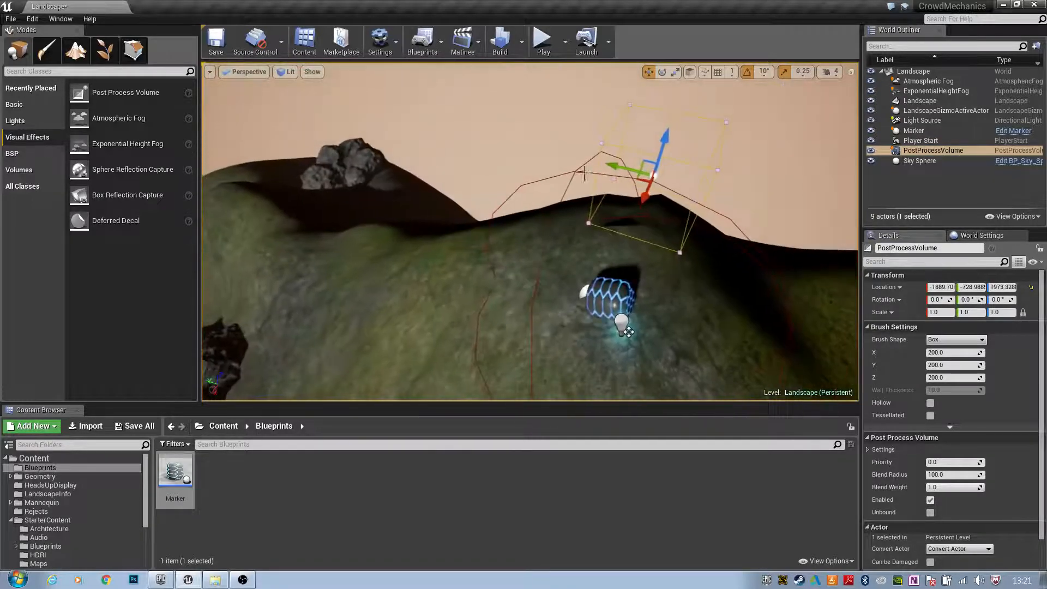
pyautogui.moveTo(663, 146); pyautogui.dragTo(462, 260)
# Scale the post process volume uniformly to 3.75 and try the cylinder brush shape on it.
pyautogui.press('r')
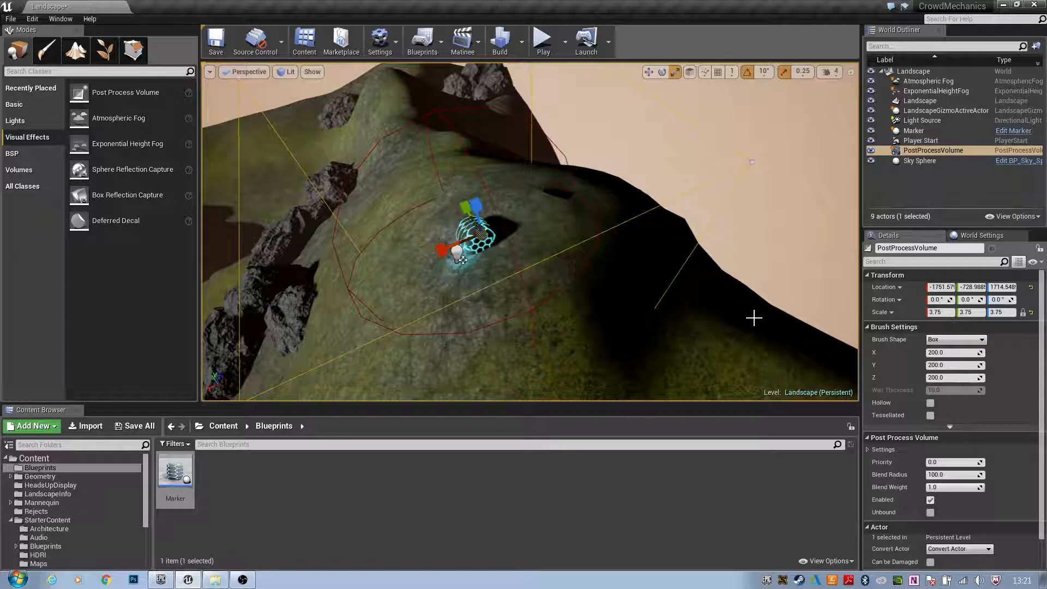
pyautogui.click(954, 339)
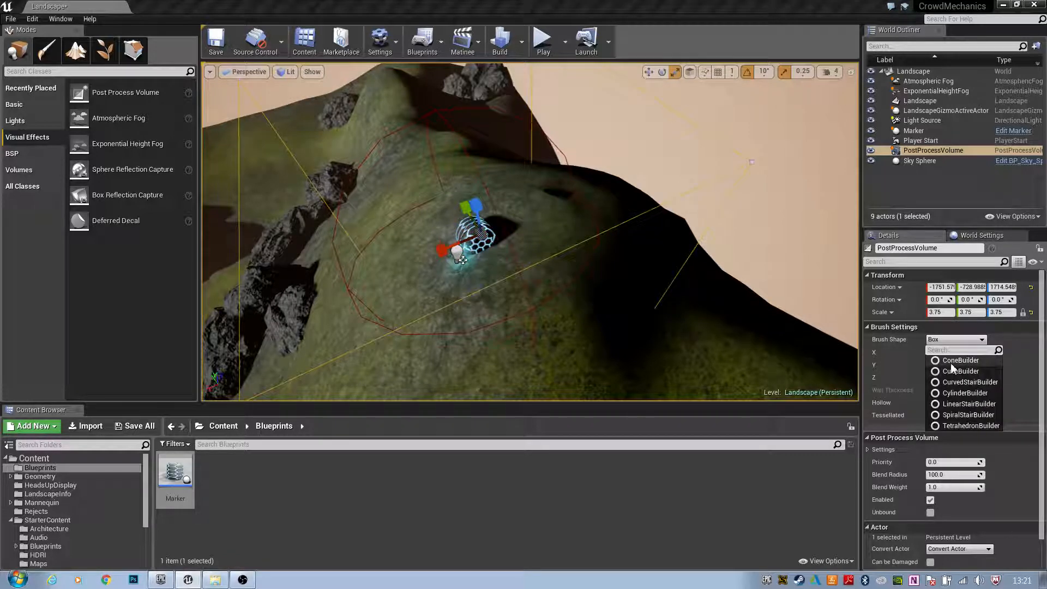
pyautogui.click(966, 391)
pyautogui.moveTo(582, 213)
pyautogui.mouseDown(button='right')
pyautogui.moveTo(531, 172)
pyautogui.moveTo(554, 212)
pyautogui.mouseUp(button='right')
pyautogui.press('s')
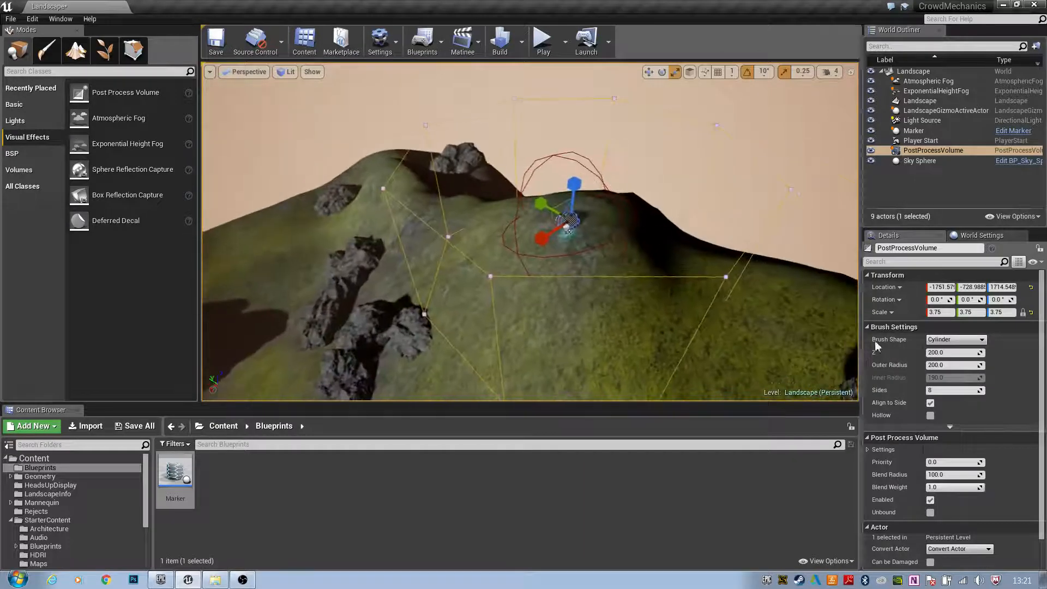
# Change the post process volume's brush shape to a sphere with the TetrahedronBuilder and scale it uniformly to 2.0.
pyautogui.click(957, 339)
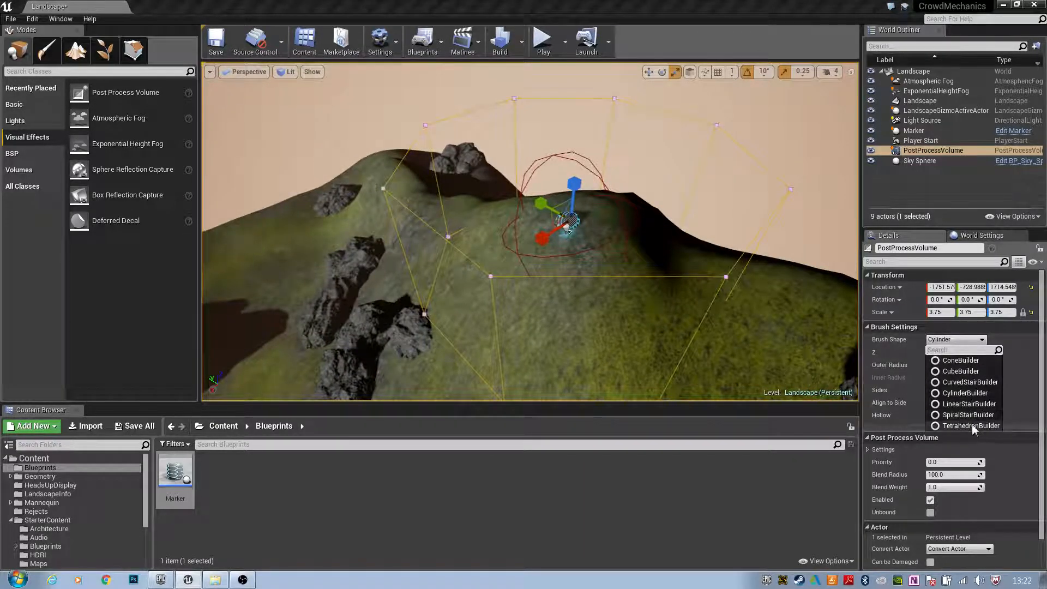
pyautogui.click(971, 424)
pyautogui.moveTo(663, 200); pyautogui.dragTo(618, 215, button='right')
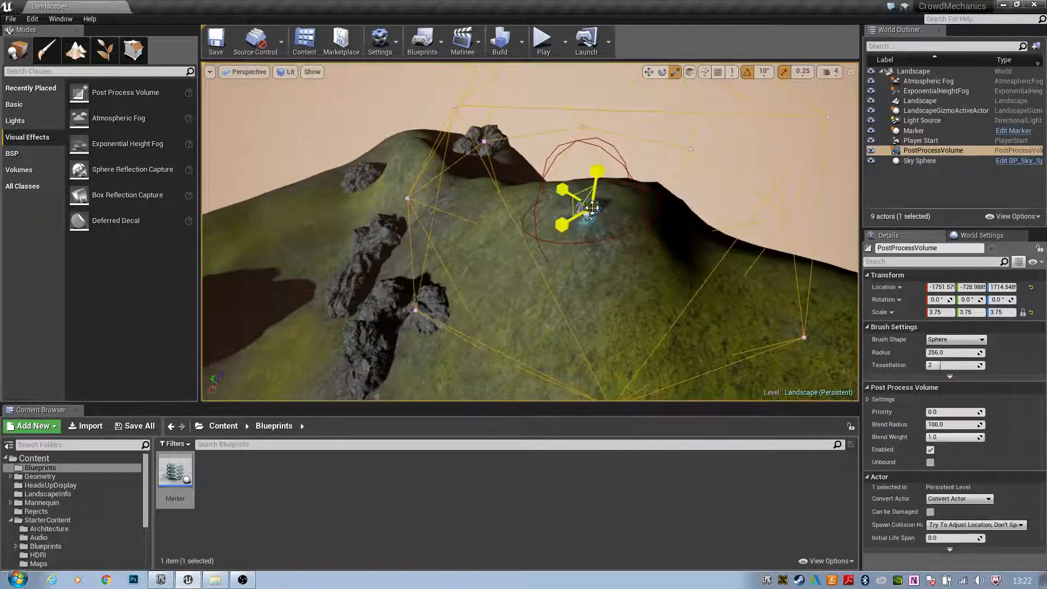
pyautogui.moveTo(591, 208); pyautogui.dragTo(589, 219)
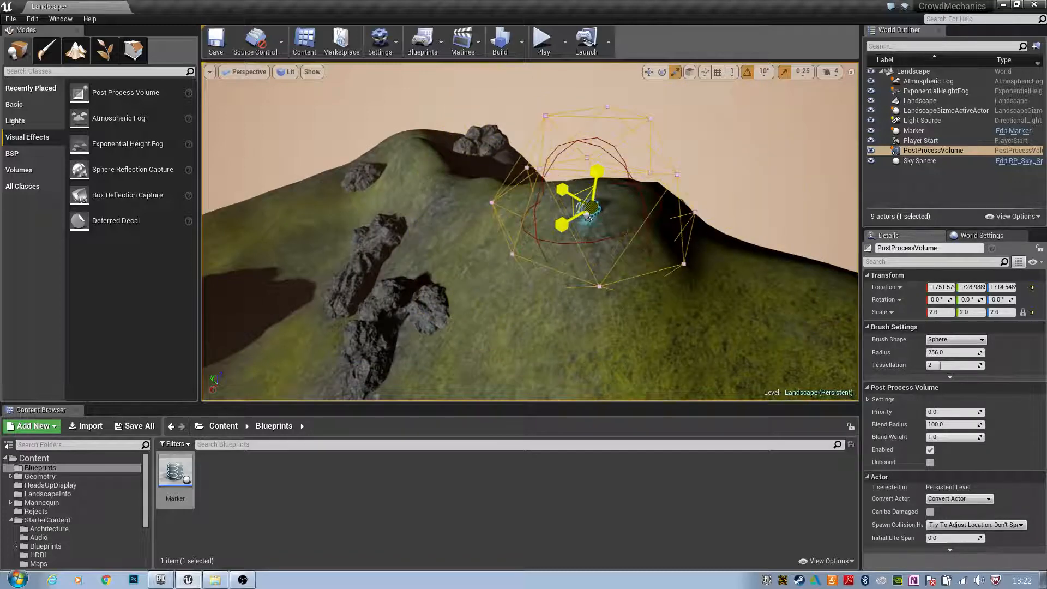
pyautogui.moveTo(589, 218); pyautogui.dragTo(676, 202, button='right')
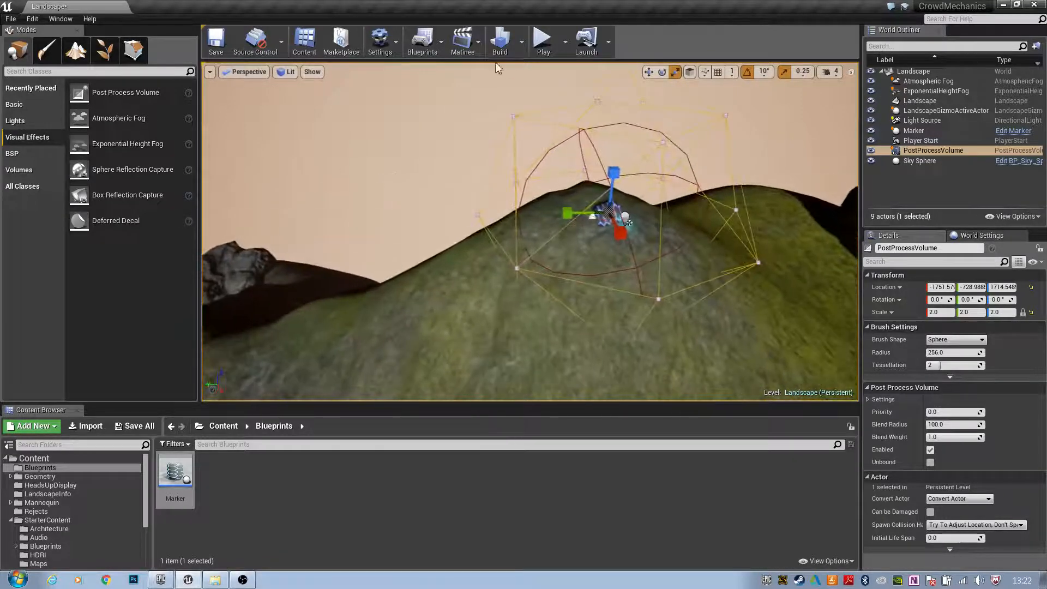
# Move the Player Start onto the hill beside the cache marker and play-test the short run from there.
pyautogui.click(542, 40)
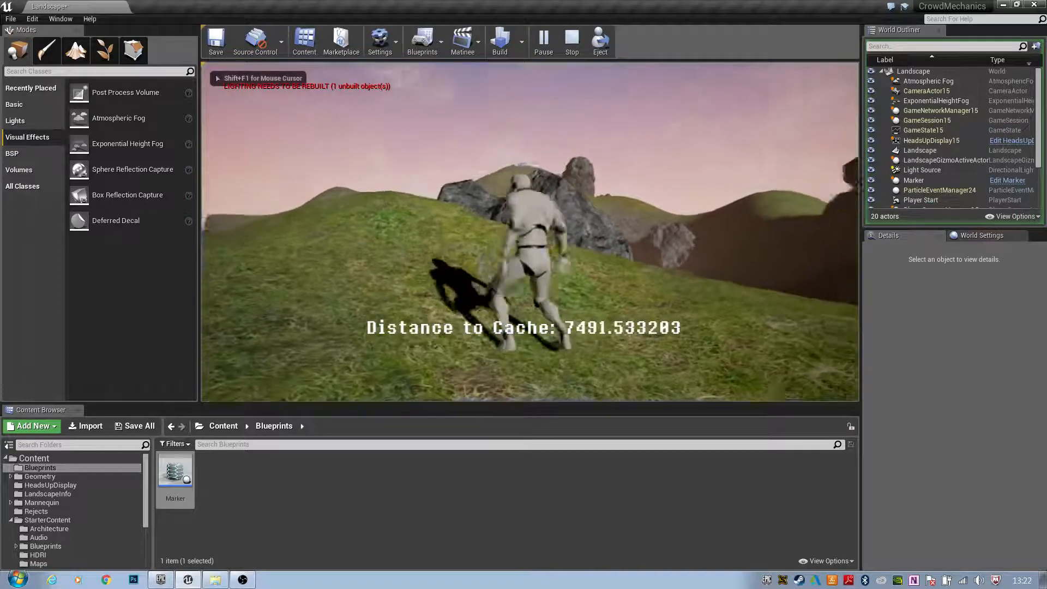
pyautogui.press('Escape')
pyautogui.moveTo(561, 178); pyautogui.dragTo(586, 238, button='right')
pyautogui.click(587, 238)
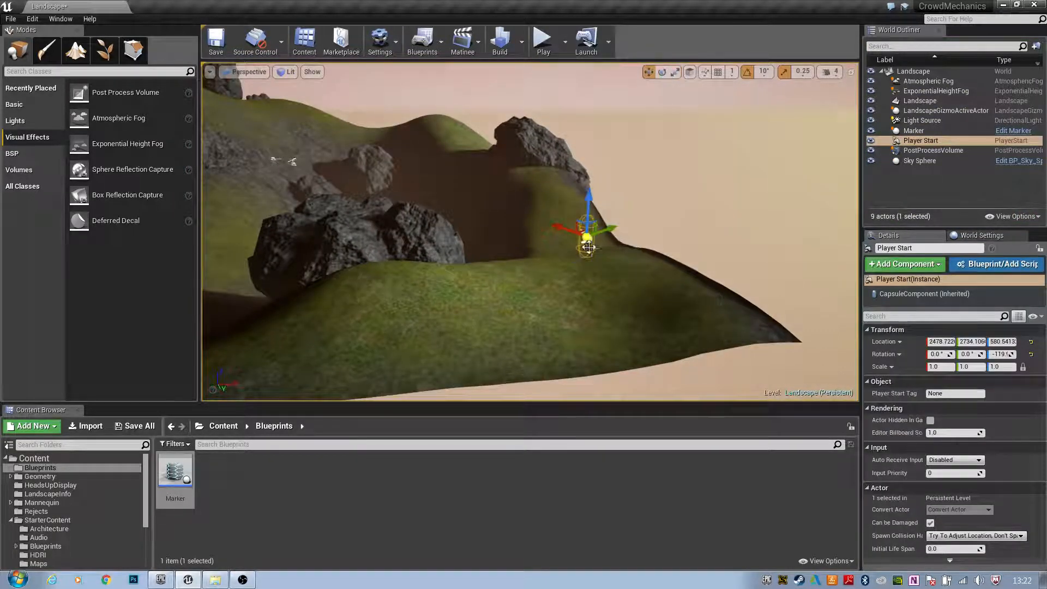
pyautogui.moveTo(586, 239); pyautogui.dragTo(562, 215, button='right')
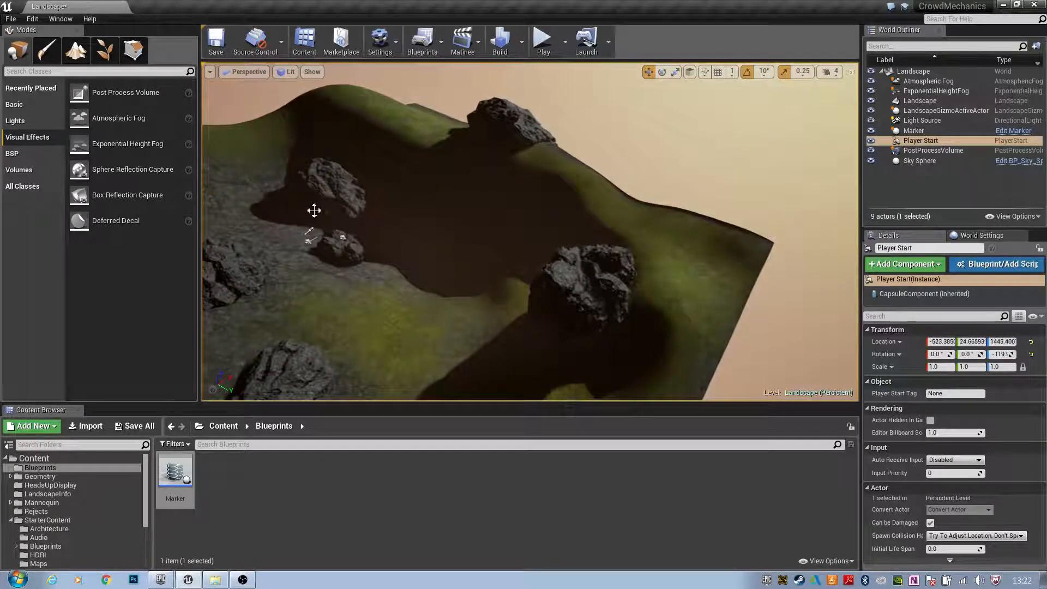
pyautogui.moveTo(314, 210); pyautogui.dragTo(484, 227, button='right')
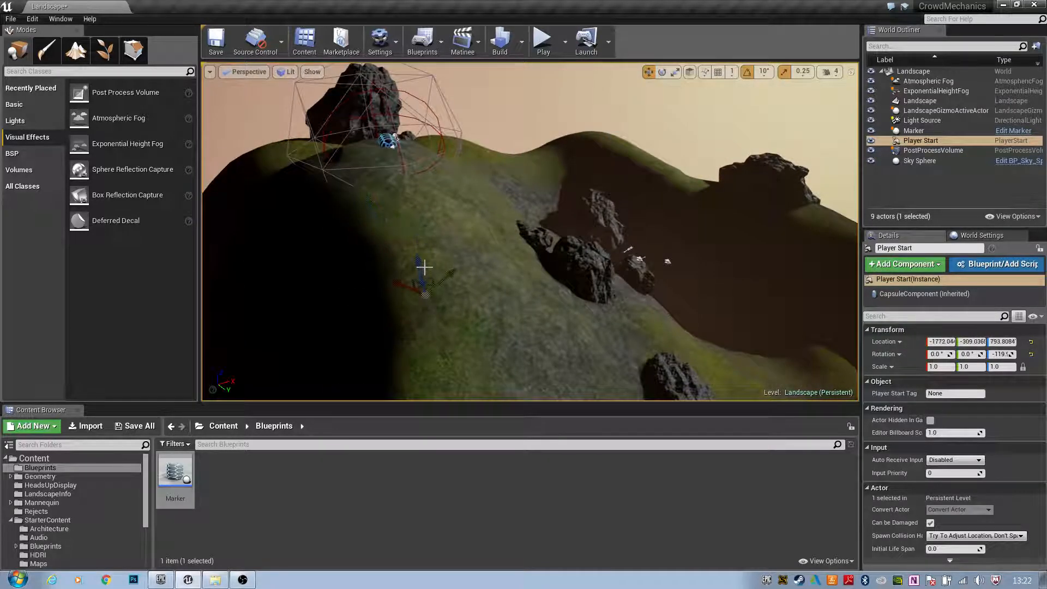
pyautogui.moveTo(386, 163); pyautogui.dragTo(439, 188)
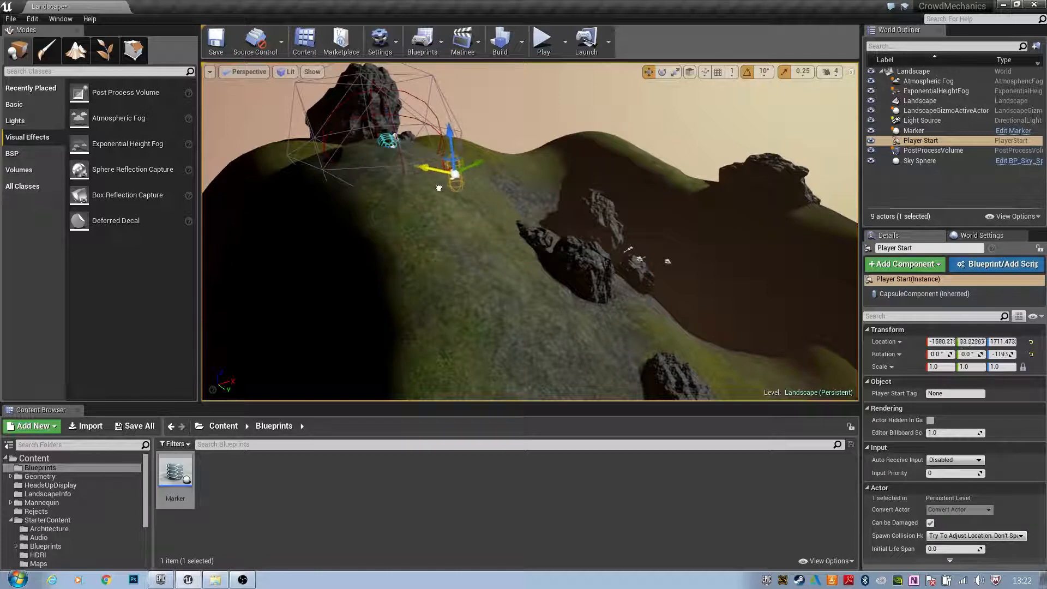
pyautogui.click(543, 40)
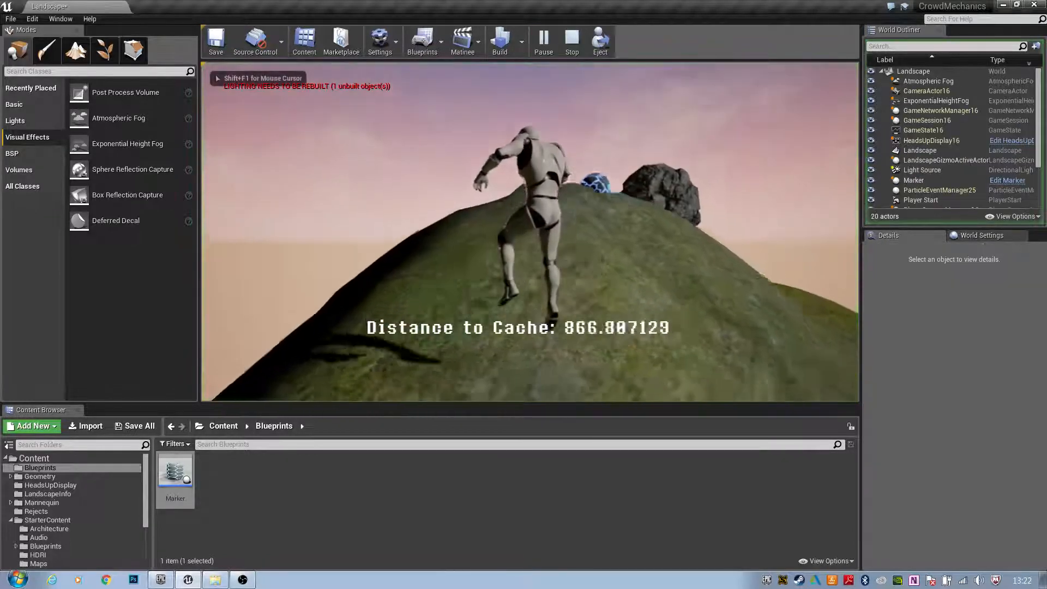
pyautogui.press('Escape')
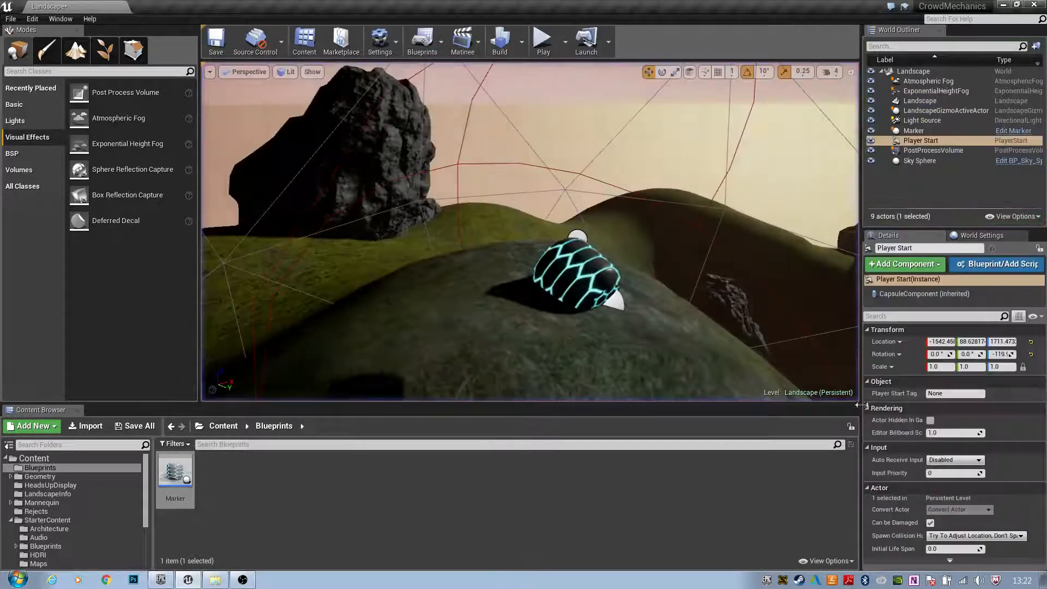
# Enlarge the spherical post process volume around the marker to a uniform scale of 2.5.
pyautogui.moveTo(667, 247)
pyautogui.mouseDown(button='right')
pyautogui.moveTo(719, 199)
pyautogui.moveTo(680, 235)
pyautogui.moveTo(679, 216)
pyautogui.mouseUp(button='right')
pyautogui.click(674, 186)
pyautogui.moveTo(452, 188); pyautogui.dragTo(458, 180)
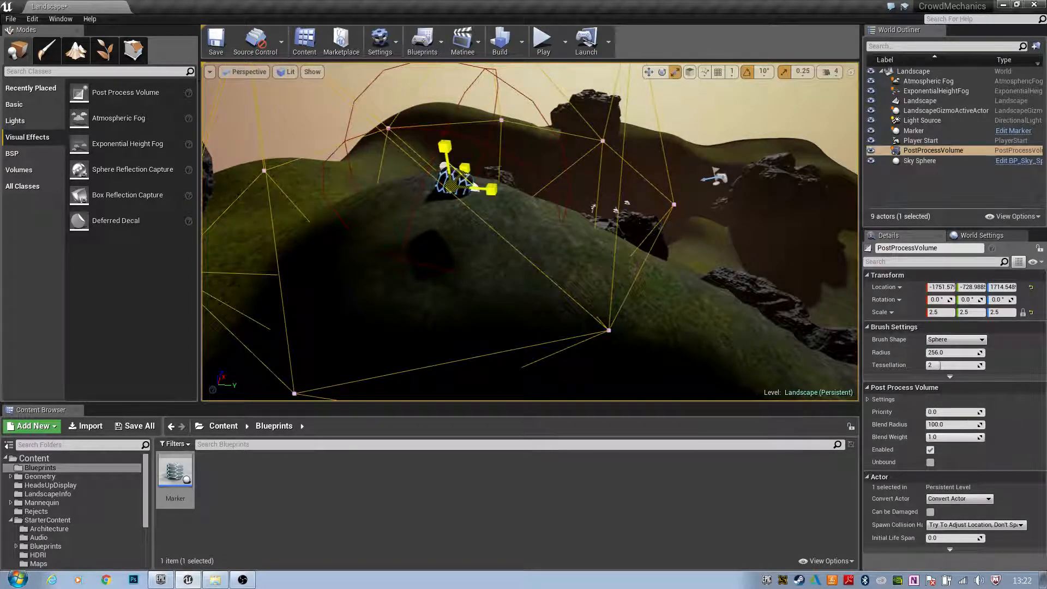
# Try reducing the post process volume to a uniform scale of 2.25.
pyautogui.moveTo(452, 187)
pyautogui.mouseDown()
pyautogui.moveTo(445, 195)
pyautogui.moveTo(458, 192)
pyautogui.mouseUp()
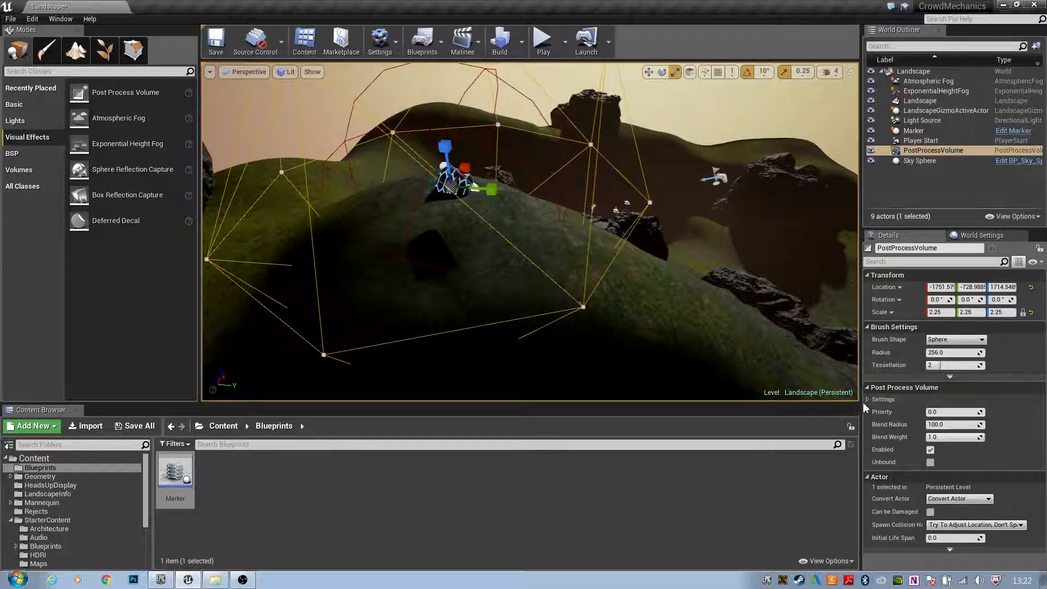
pyautogui.moveTo(589, 159); pyautogui.dragTo(654, 166, button='right')
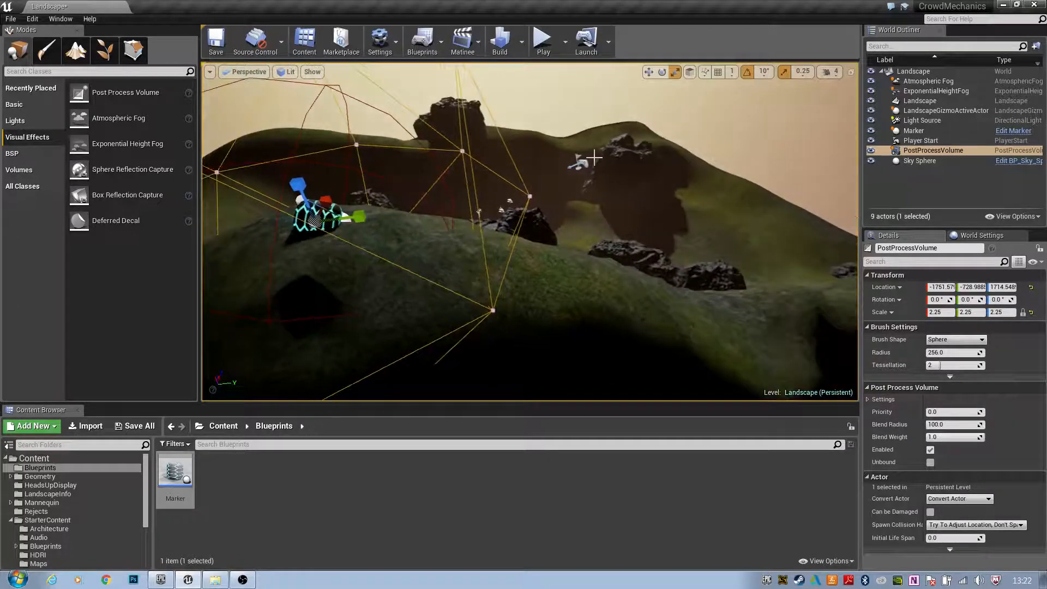
pyautogui.moveTo(315, 221); pyautogui.dragTo(598, 196)
# Undo the latest scale changes made to the spherical post process volume around the marker.
pyautogui.hotkey('ctrl', 'z')
pyautogui.hotkey('ctrl', 'z')
pyautogui.hotkey('ctrl', 'z')
pyautogui.hotkey('ctrl', 'z')
pyautogui.hotkey('ctrl', 'z')
pyautogui.hotkey('ctrl', 'z')
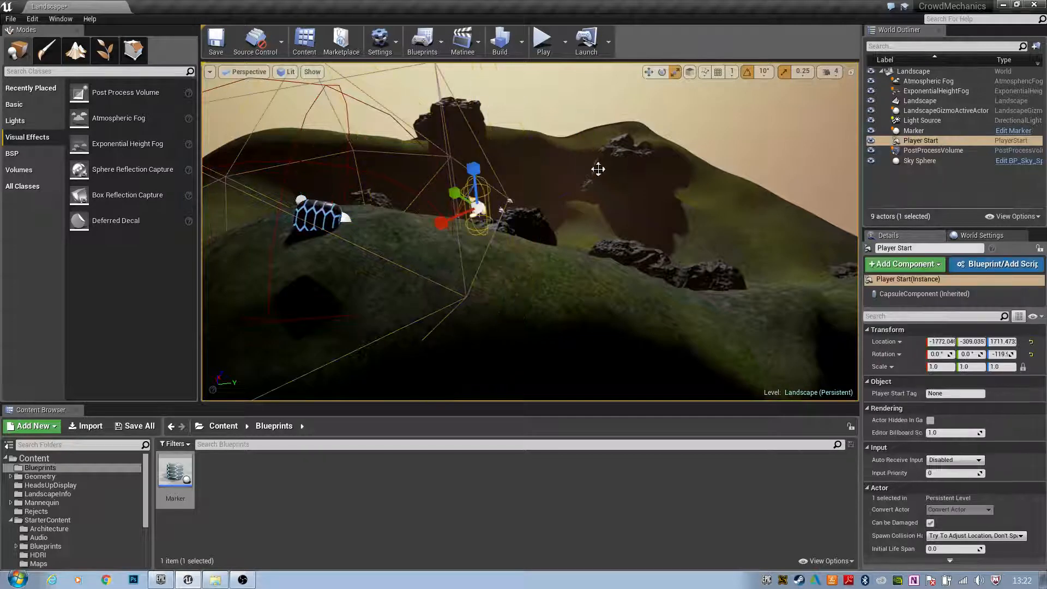
pyautogui.hotkey('ctrl', 'z')
pyautogui.hotkey('ctrl', 'z')
pyautogui.hotkey('ctrl', 'z')
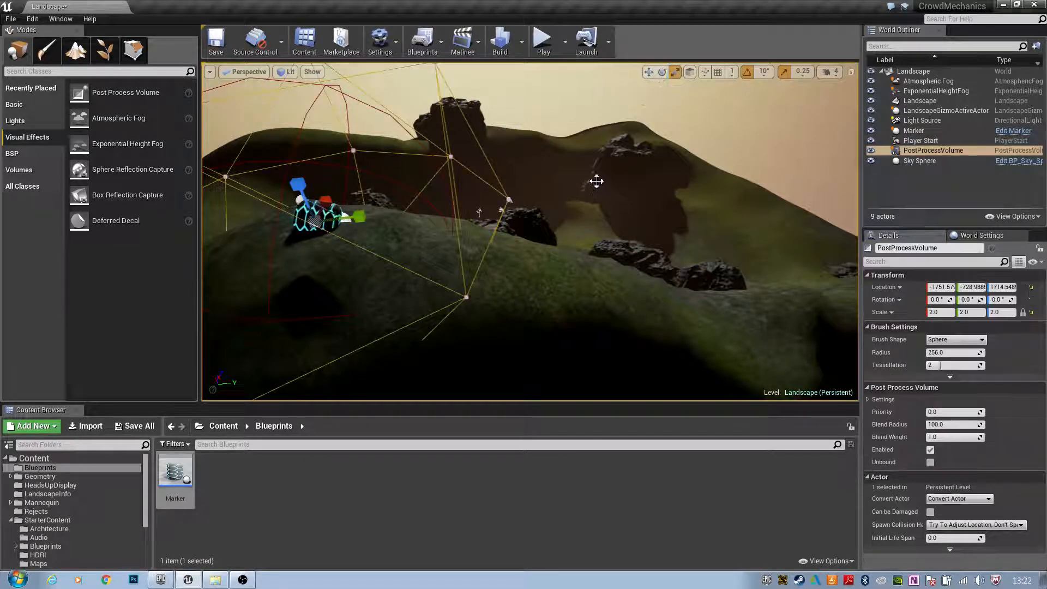
# Enable the post process volume's scene color tint and set it to cyan with R 0.27, G 1.0, B 0.981.
pyautogui.press('f')
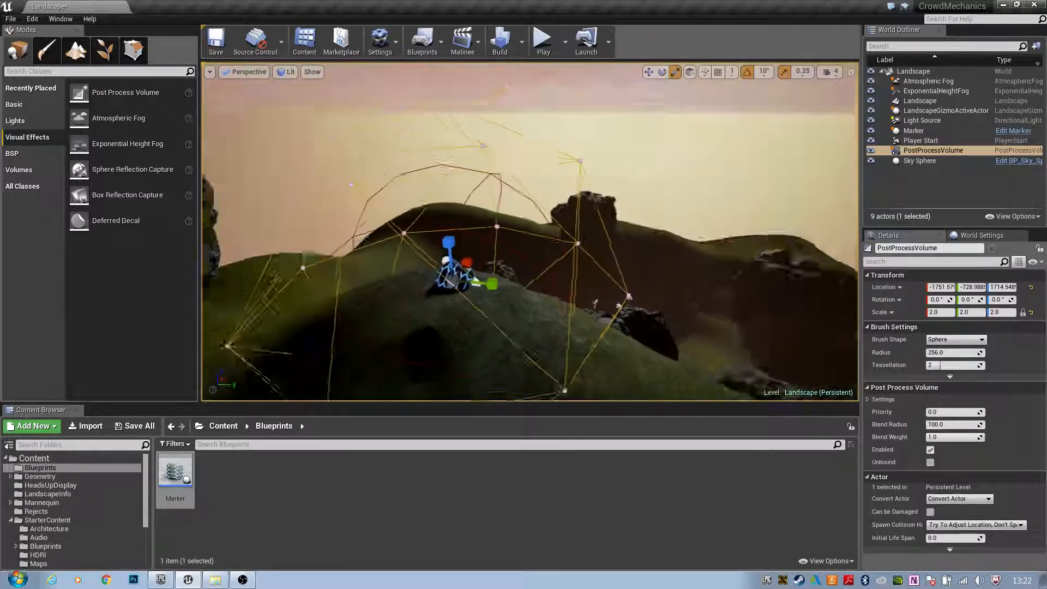
pyautogui.click(867, 400)
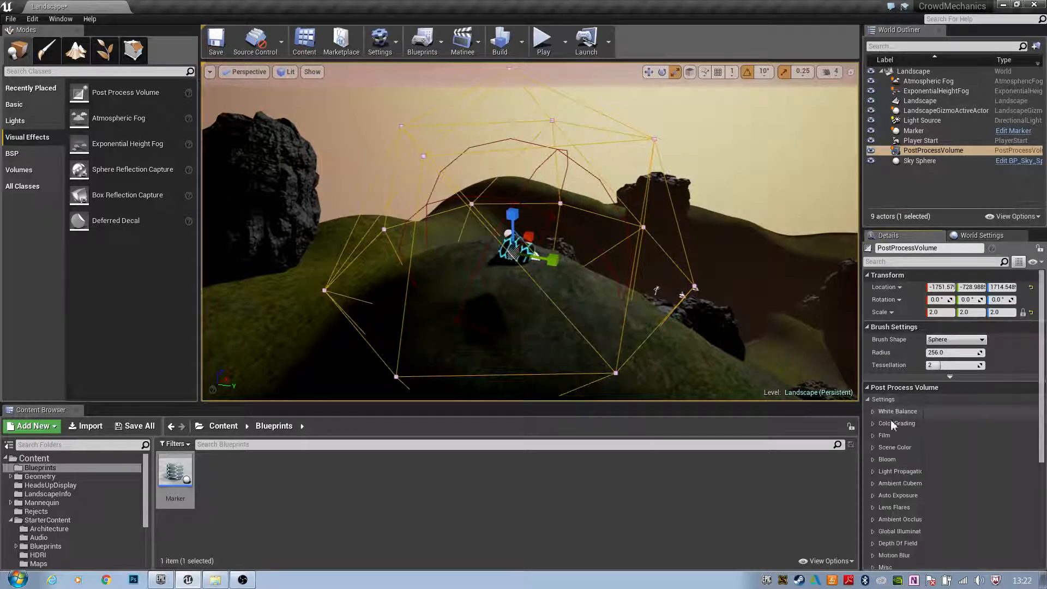
pyautogui.click(872, 448)
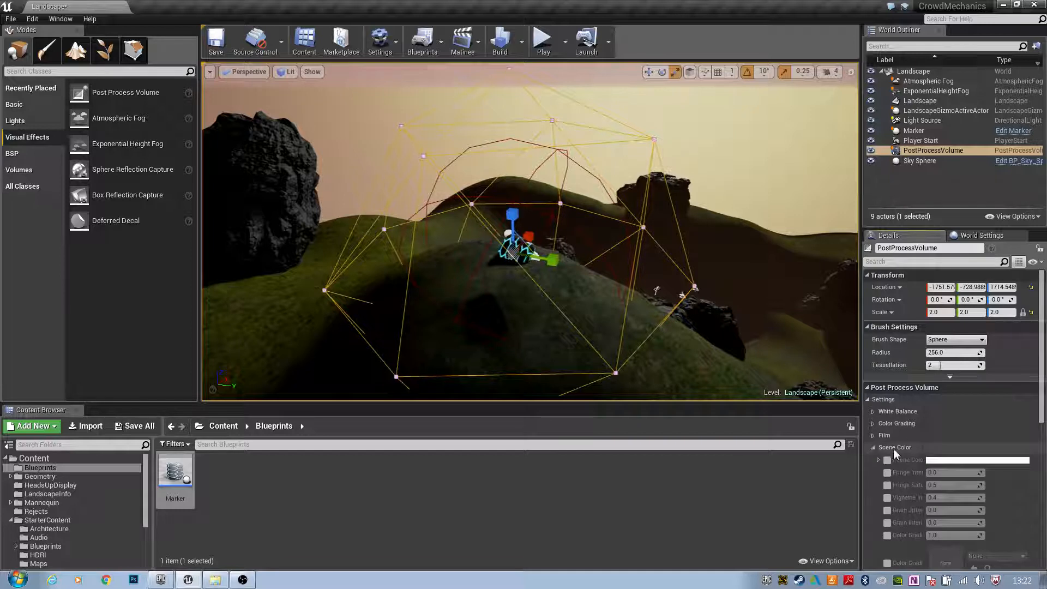
pyautogui.scroll(-3, 908, 442)
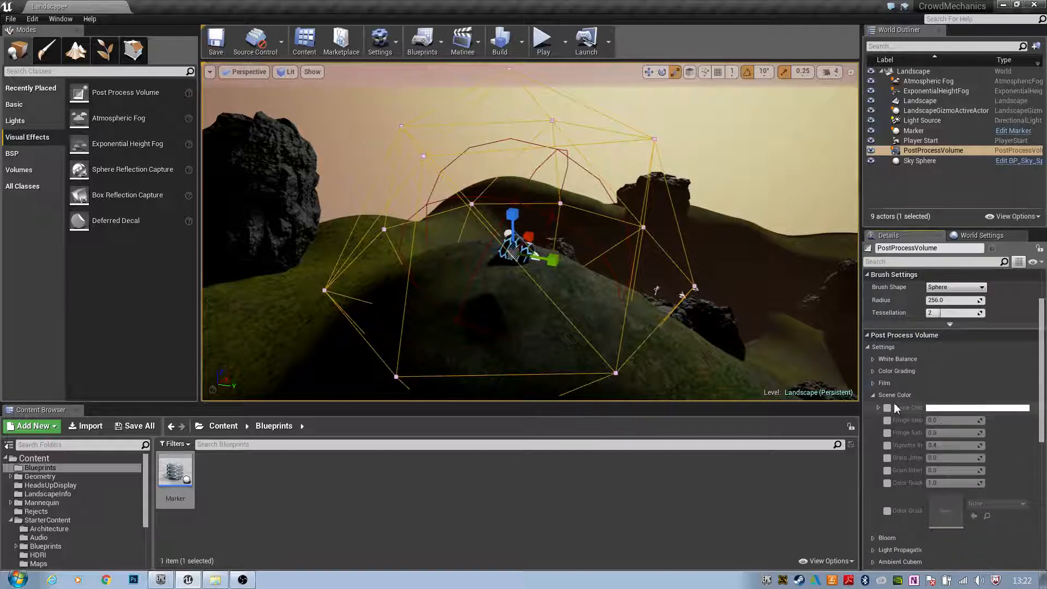
pyautogui.click(887, 408)
pyautogui.click(951, 408)
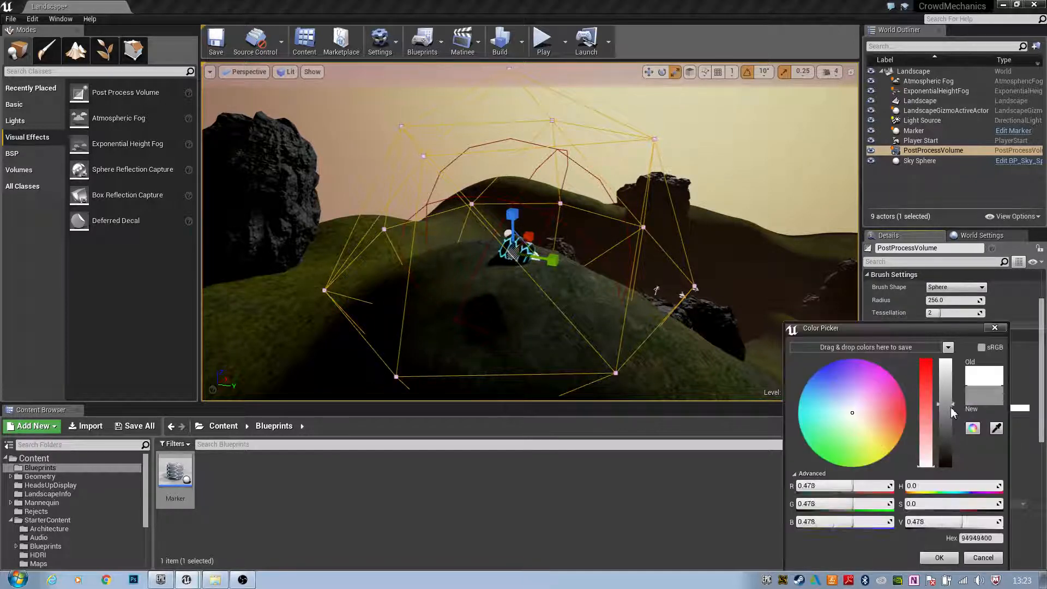
pyautogui.moveTo(851, 412); pyautogui.dragTo(813, 414)
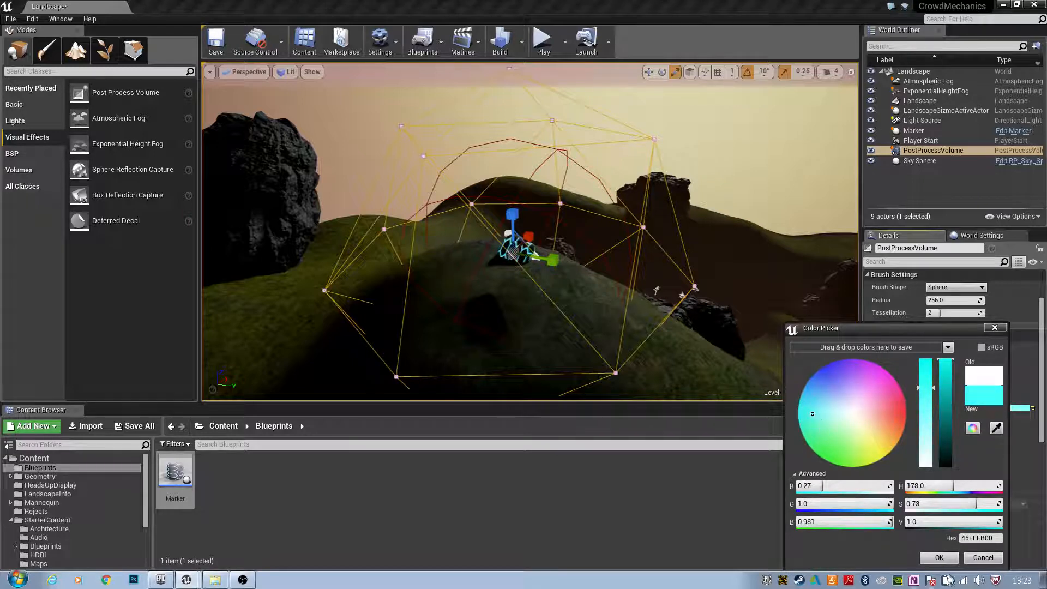
pyautogui.click(939, 557)
pyautogui.press('w')
pyautogui.moveTo(596, 167)
pyautogui.mouseDown(button='right')
pyautogui.moveTo(595, 154)
pyautogui.moveTo(682, 148)
pyautogui.moveTo(633, 99)
pyautogui.moveTo(523, 196)
pyautogui.mouseUp(button='right')
pyautogui.press('s')
pyautogui.press('w')
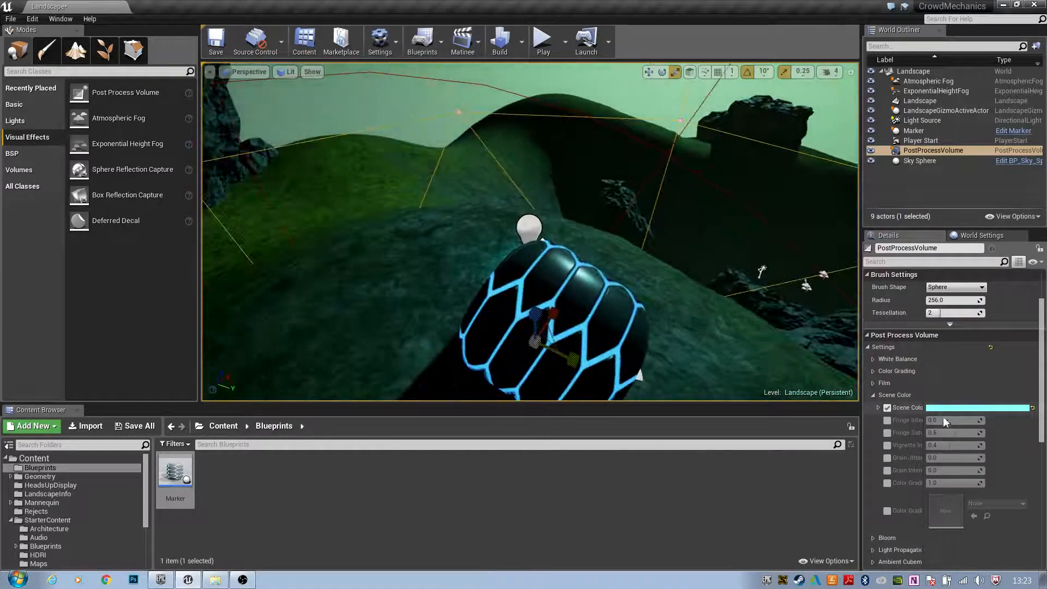
# Enable Fringe Intensity and Fringe Saturation in the volume's scene color settings and set the fringe intensity to 5.0.
pyautogui.click(887, 420)
pyautogui.click(887, 432)
pyautogui.moveTo(949, 420); pyautogui.dragTo(981, 421)
# Fly in and out of the post process volume to examine the tint and fringe effect at its boundary.
pyautogui.moveTo(737, 295); pyautogui.dragTo(750, 321, button='right')
pyautogui.press('s')
pyautogui.press('w')
pyautogui.press('s')
pyautogui.press('w')
pyautogui.press('s')
pyautogui.press('w')
pyautogui.press('s')
pyautogui.press('d')
pyautogui.moveTo(490, 134); pyautogui.dragTo(488, 132, button='right')
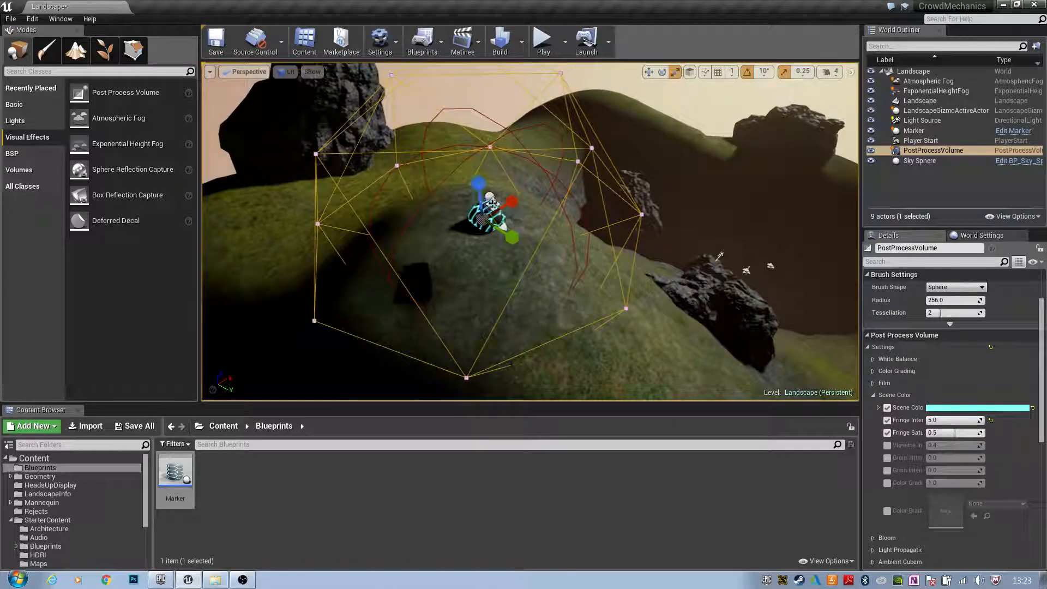
# Enlarge the post process volume slightly around the marker and set its blend radius to about 870.
pyautogui.moveTo(485, 222); pyautogui.dragTo(490, 216)
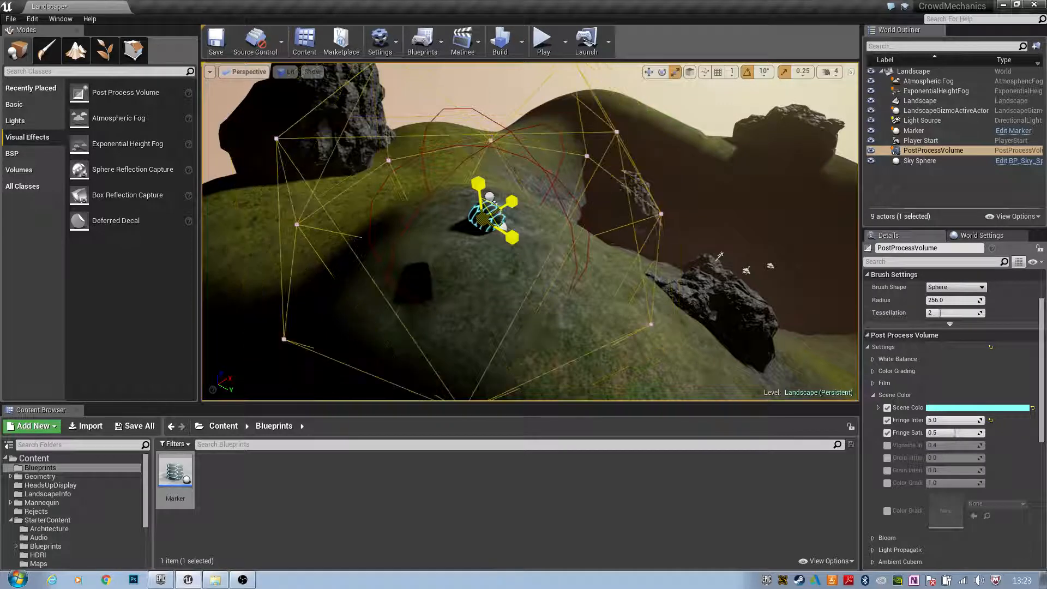
pyautogui.click(874, 396)
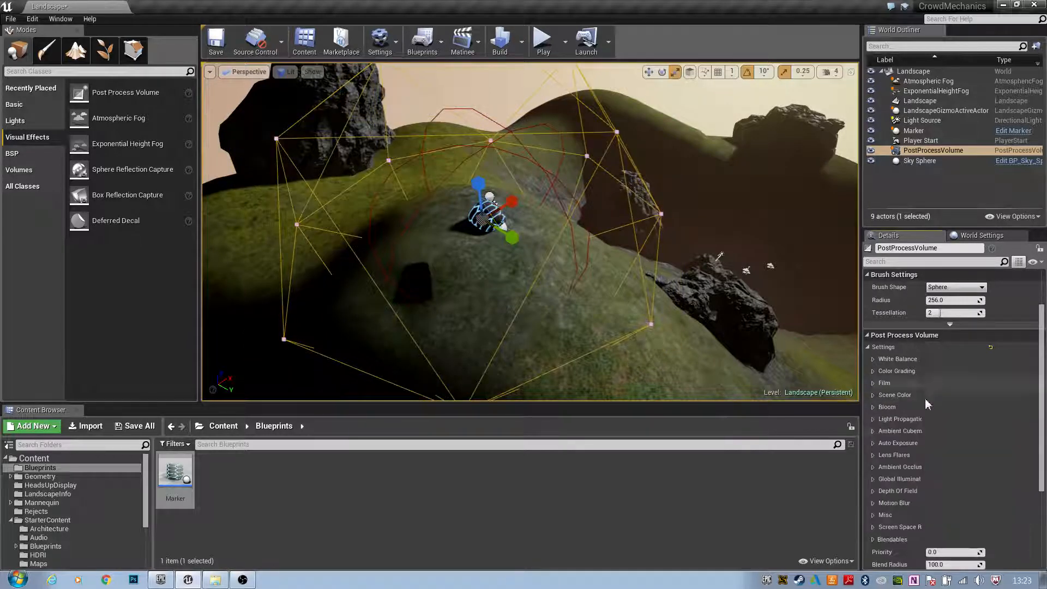
pyautogui.scroll(-5, 927, 431)
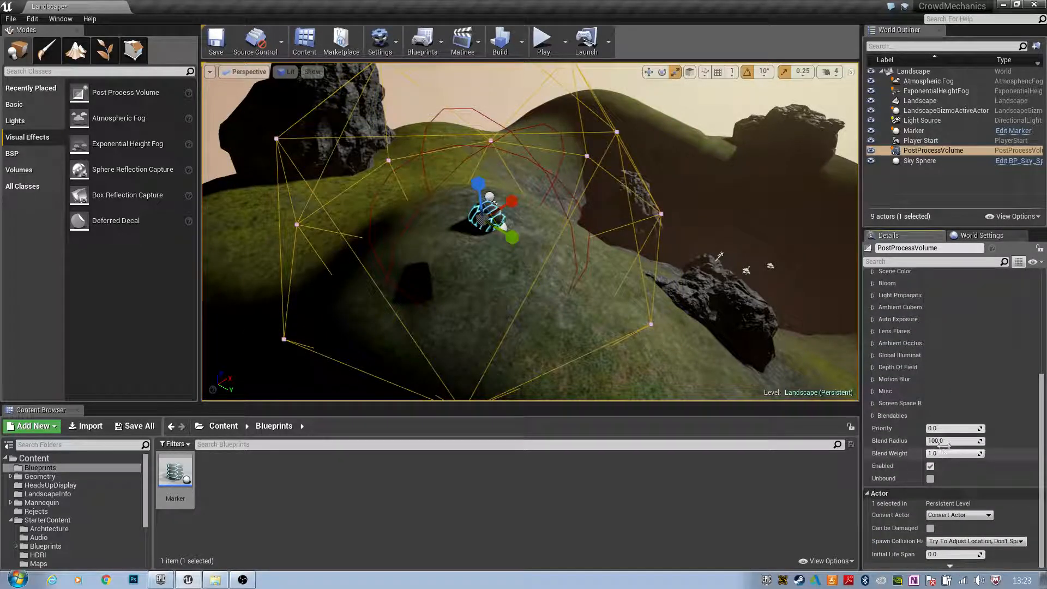
pyautogui.moveTo(935, 441); pyautogui.dragTo(934, 441)
pyautogui.press('w')
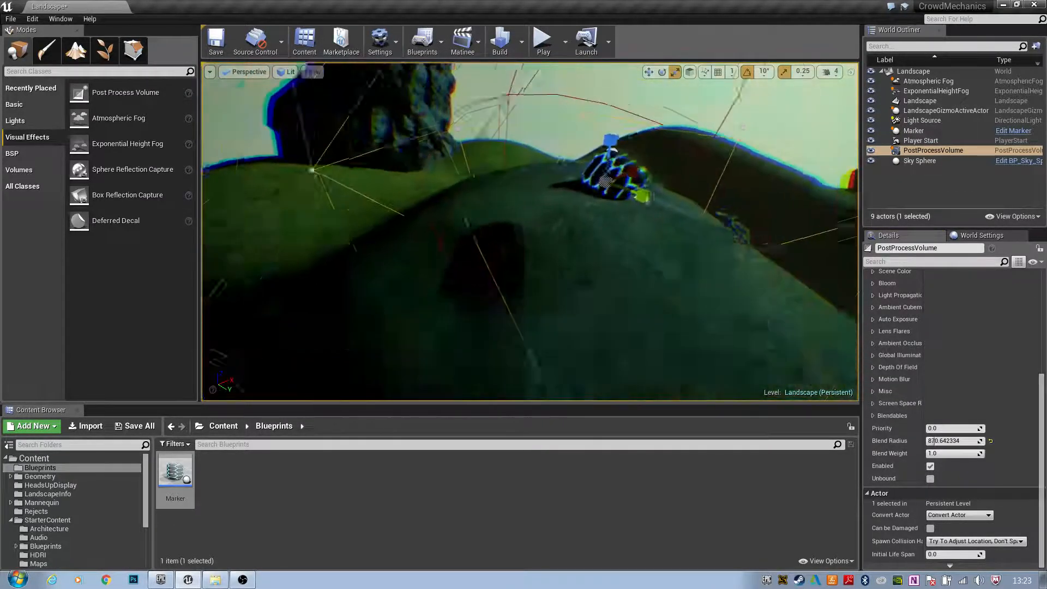
pyautogui.press('s')
pyautogui.moveTo(530, 232); pyautogui.dragTo(530, 207, button='right')
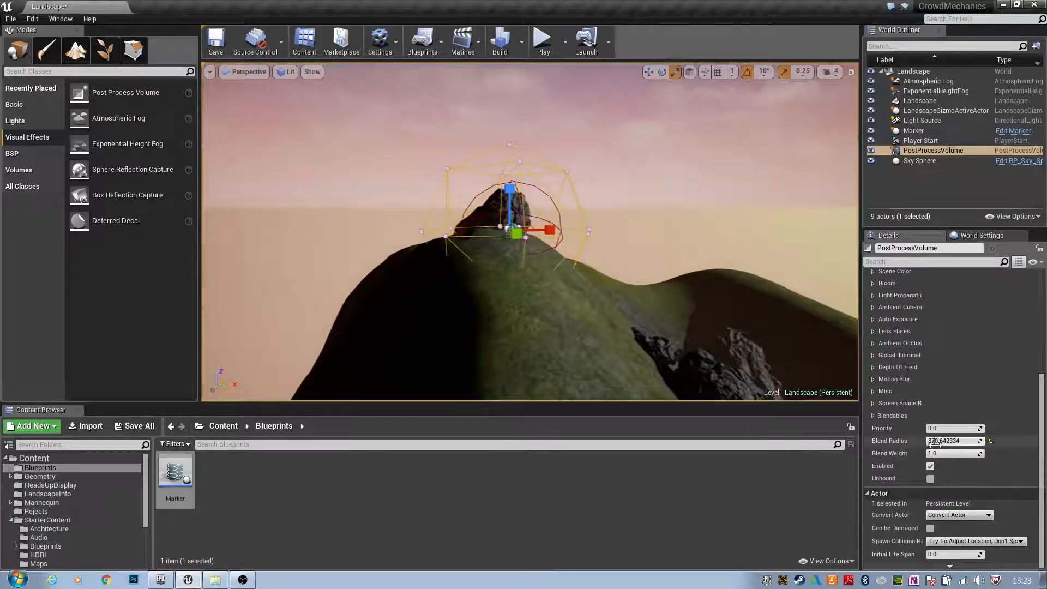
# Try a blend radius of about 3898 on the post process volume and play-test the run to the cache marker.
pyautogui.moveTo(958, 443); pyautogui.dragTo(964, 442)
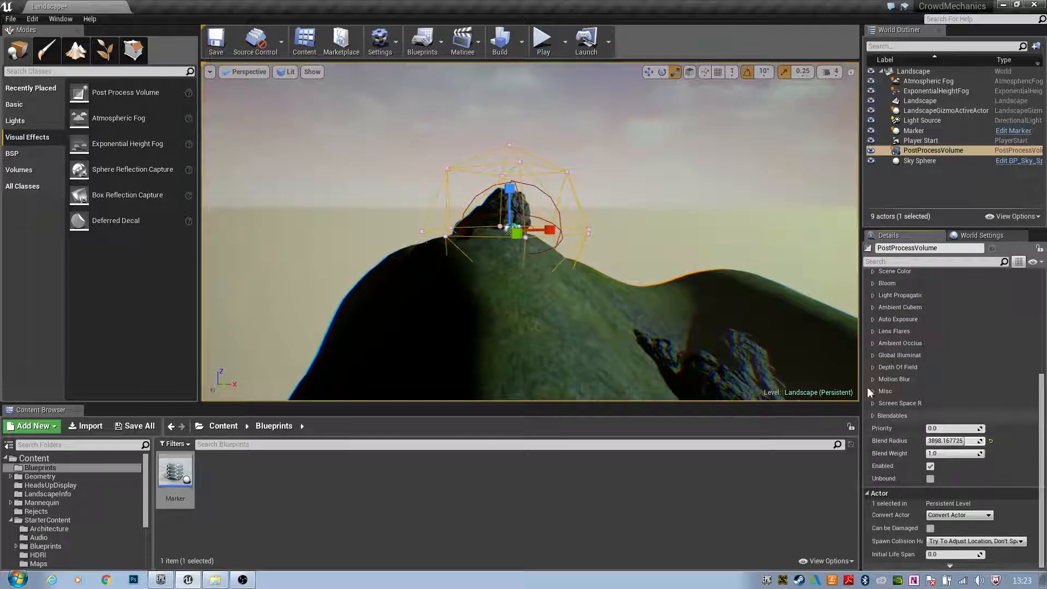
pyautogui.moveTo(534, 235); pyautogui.dragTo(472, 243, button='right')
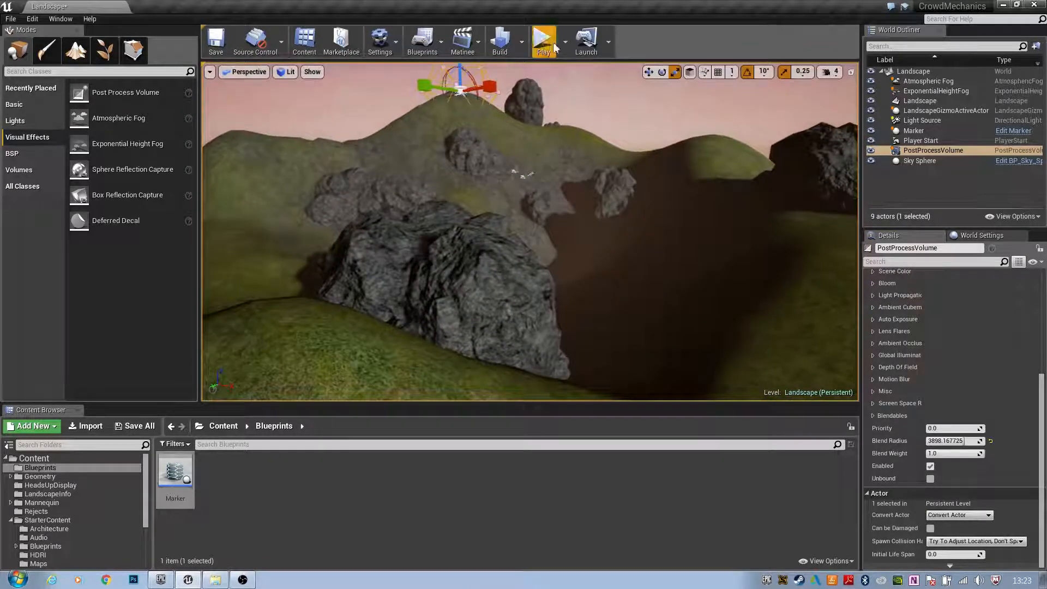
pyautogui.click(544, 41)
pyautogui.press('w')
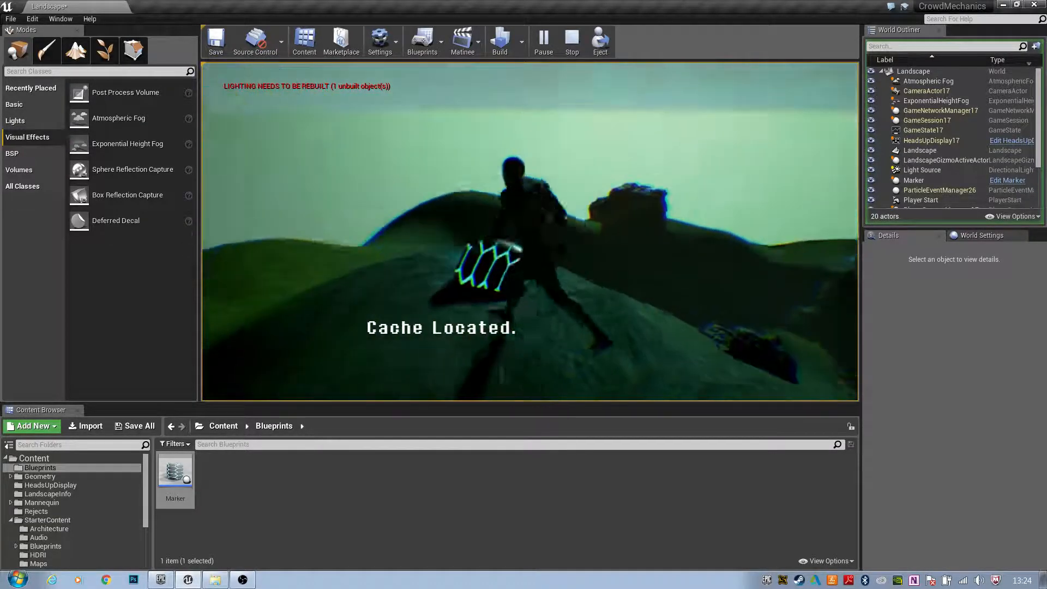
pyautogui.press('Escape')
# Reduce the post process volume's blend radius to about 991 and check the blend from outside the sphere.
pyautogui.press('s')
pyautogui.moveTo(655, 301); pyautogui.dragTo(616, 303, button='right')
pyautogui.press('d')
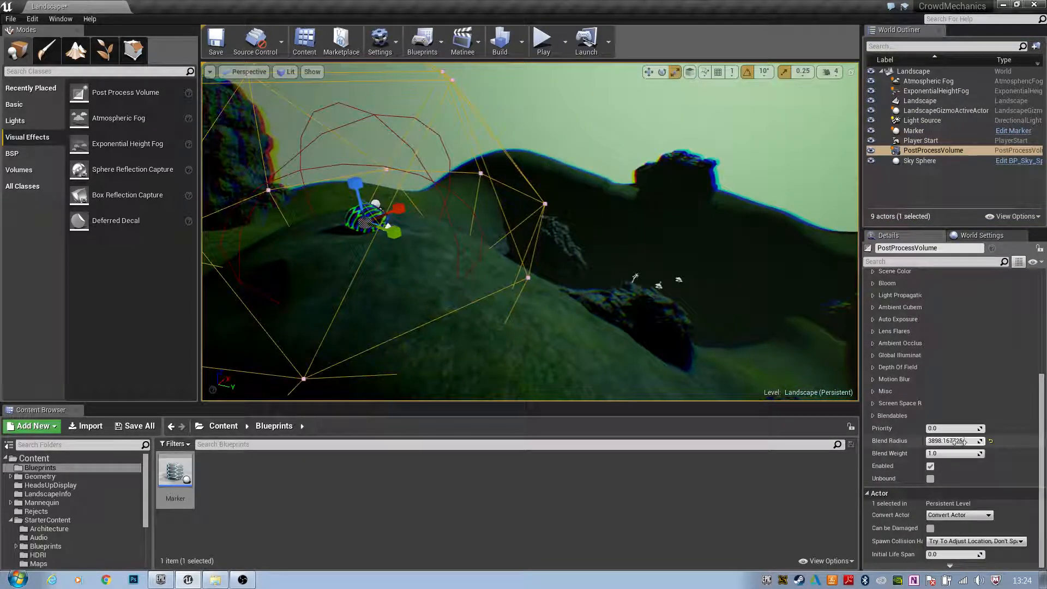
pyautogui.moveTo(960, 440); pyautogui.dragTo(940, 441)
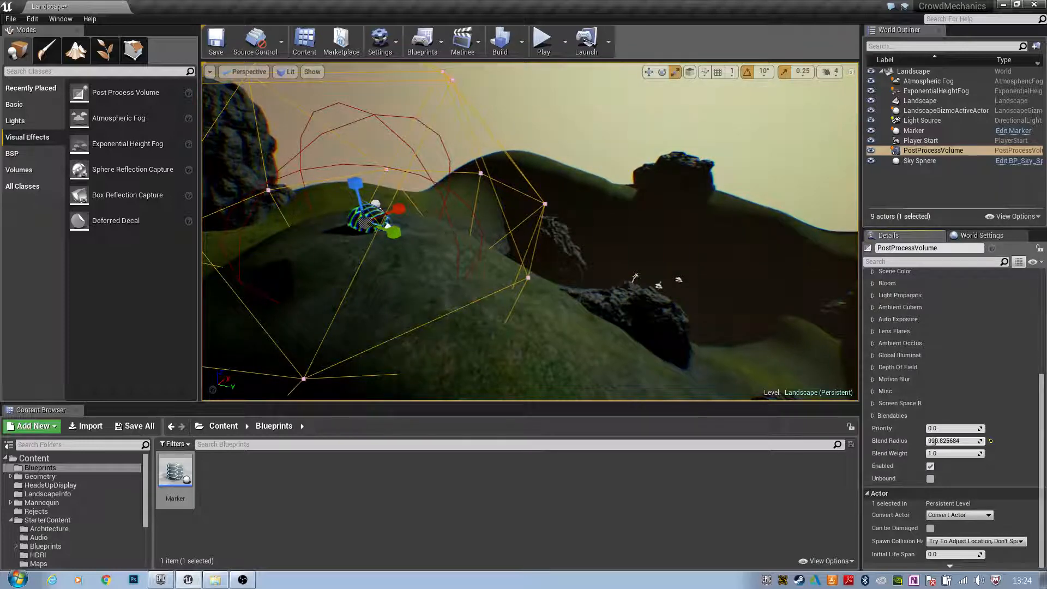
pyautogui.press('s')
pyautogui.moveTo(600, 229); pyautogui.dragTo(437, 227, button='right')
pyautogui.press('d')
pyautogui.press('w')
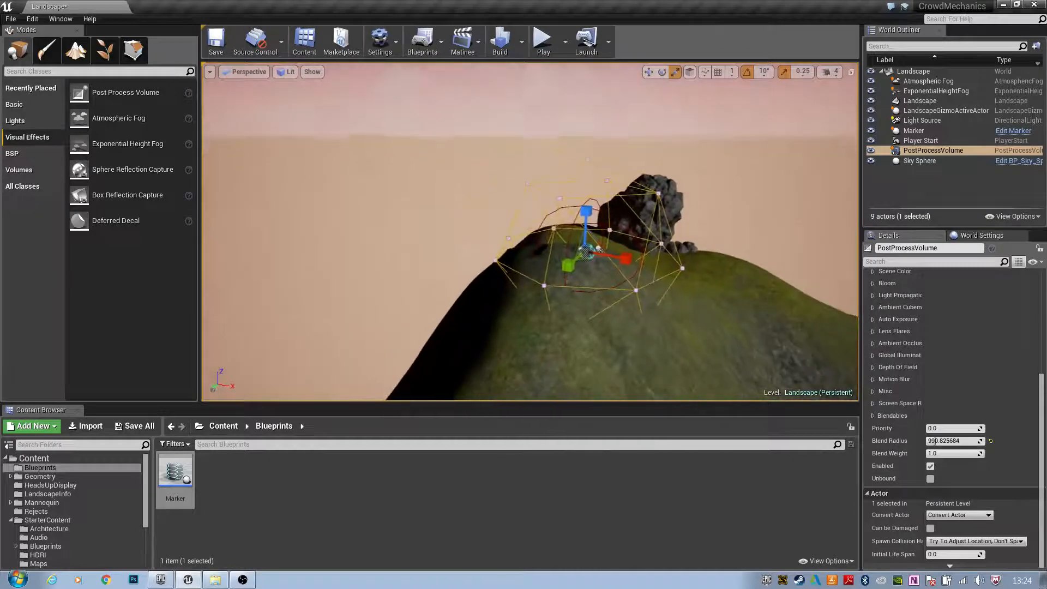
pyautogui.moveTo(674, 249); pyautogui.dragTo(733, 231, button='right')
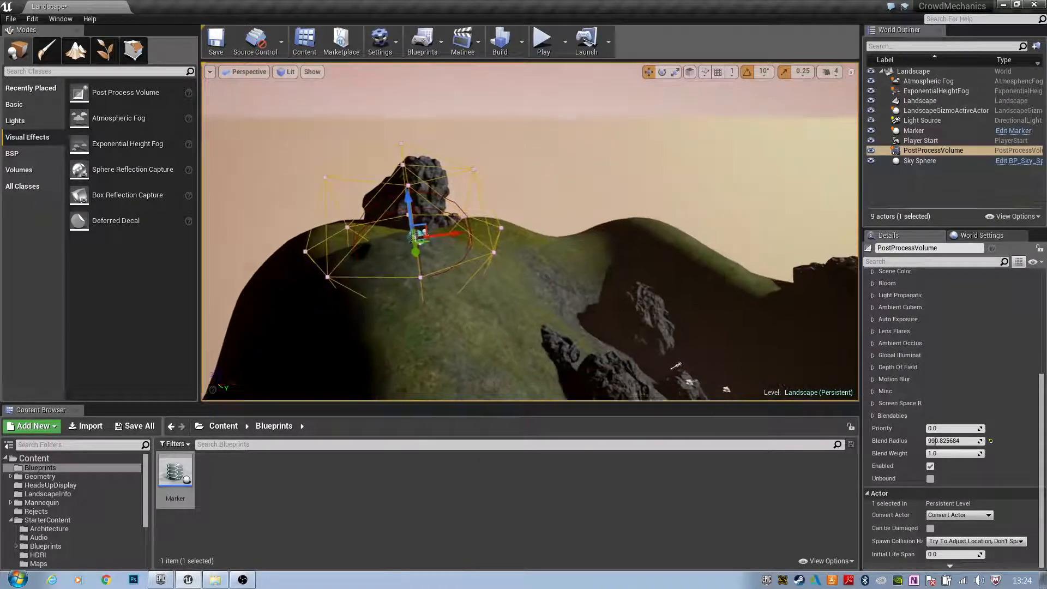
pyautogui.moveTo(640, 241); pyautogui.dragTo(689, 256, button='right')
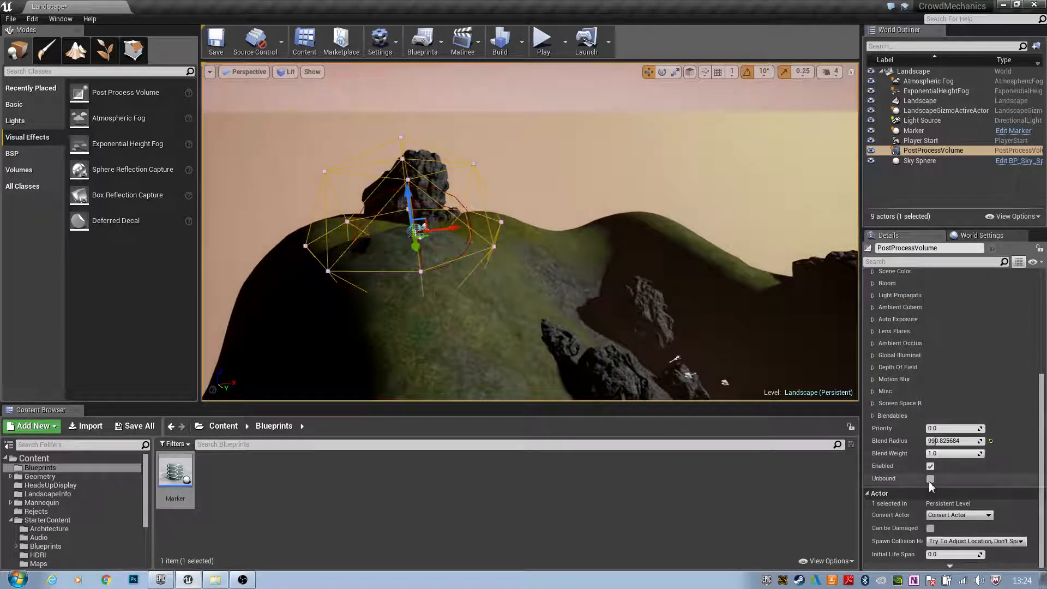
pyautogui.moveTo(758, 338); pyautogui.dragTo(779, 351, button='right')
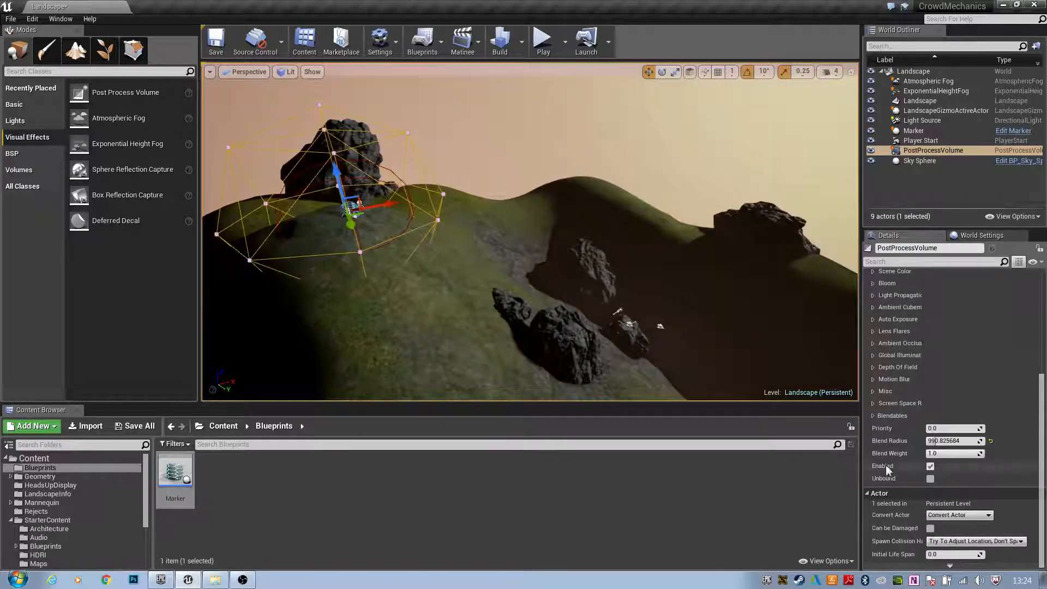
# Toggle the post process volume's Unbound option on and off to compare the effect, leaving it disabled.
pyautogui.click(931, 479)
pyautogui.click(931, 482)
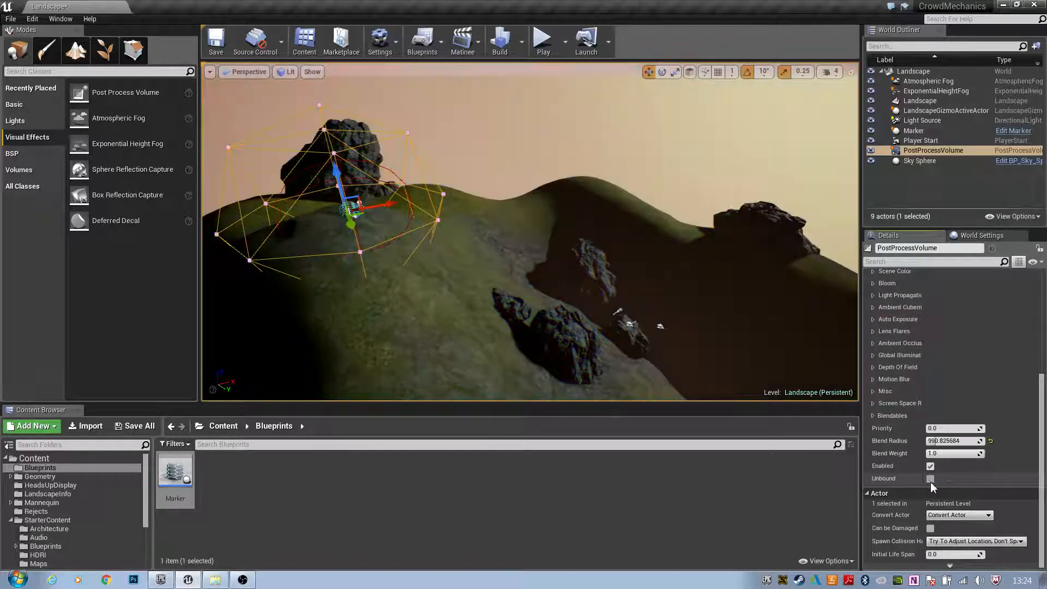
pyautogui.click(931, 482)
pyautogui.click(930, 482)
pyautogui.click(931, 483)
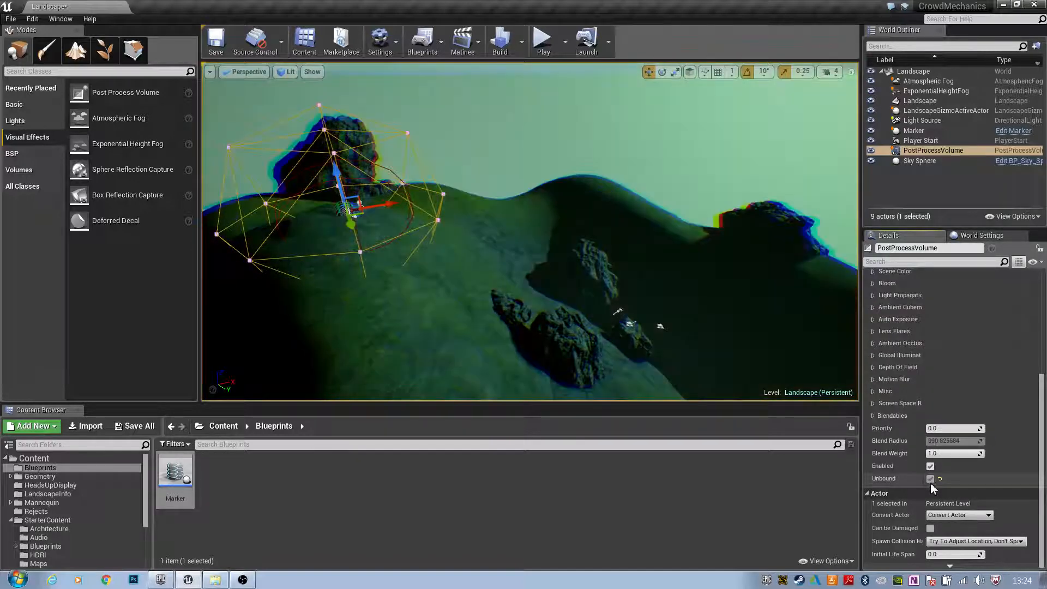
pyautogui.click(930, 482)
pyautogui.click(930, 481)
pyautogui.click(930, 478)
pyautogui.click(930, 479)
pyautogui.click(931, 479)
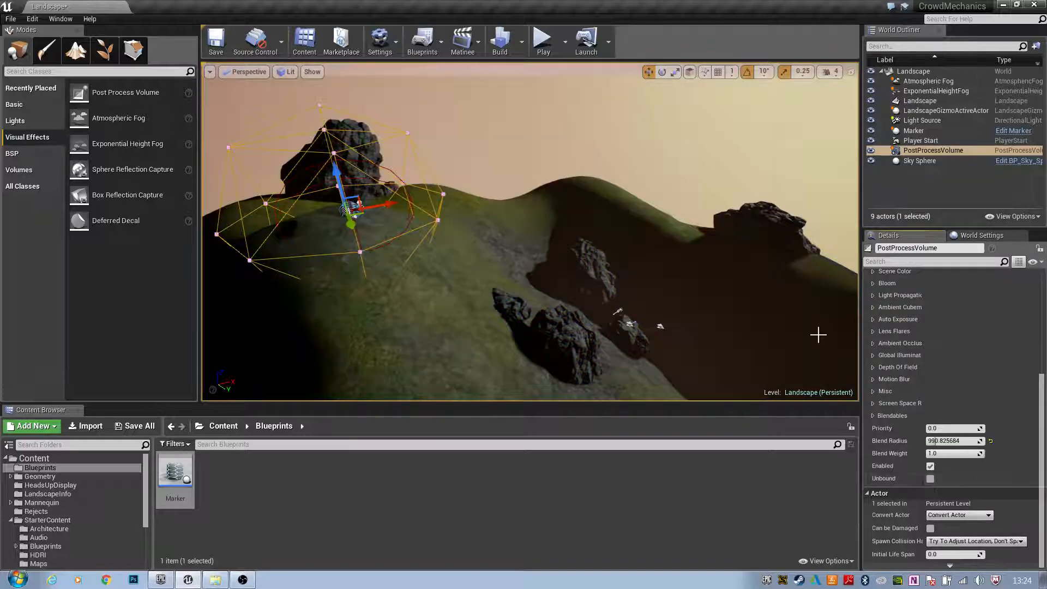
# Try a lower blend weight with Unbound enabled, restore the weight to 1.0 and disable Unbound.
pyautogui.moveTo(469, 252); pyautogui.dragTo(455, 252, button='right')
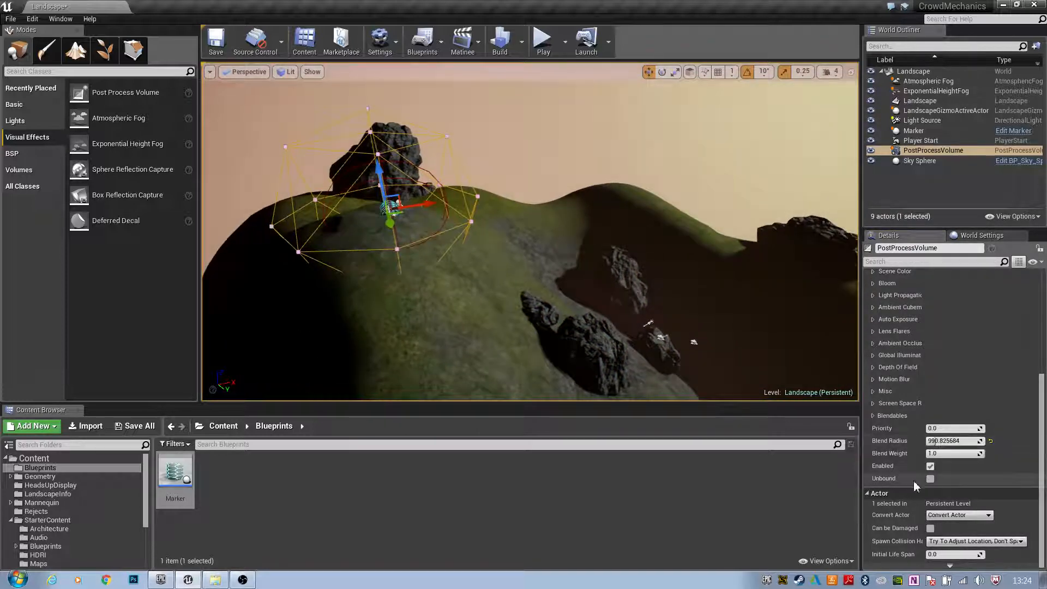
pyautogui.click(931, 479)
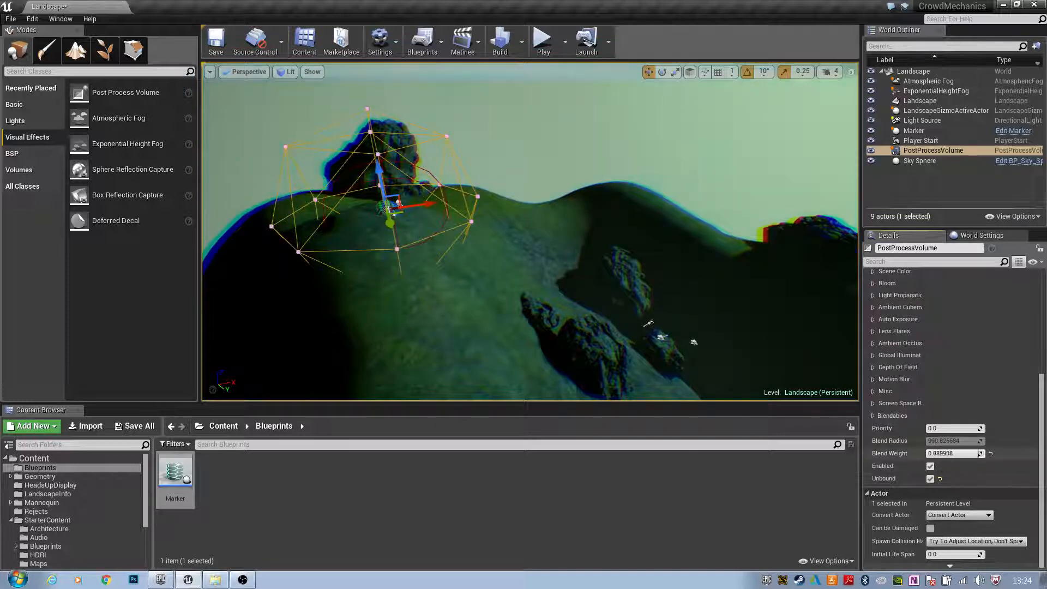
pyautogui.moveTo(980, 454)
pyautogui.mouseDown()
pyautogui.moveTo(926, 454)
pyautogui.moveTo(987, 454)
pyautogui.mouseUp()
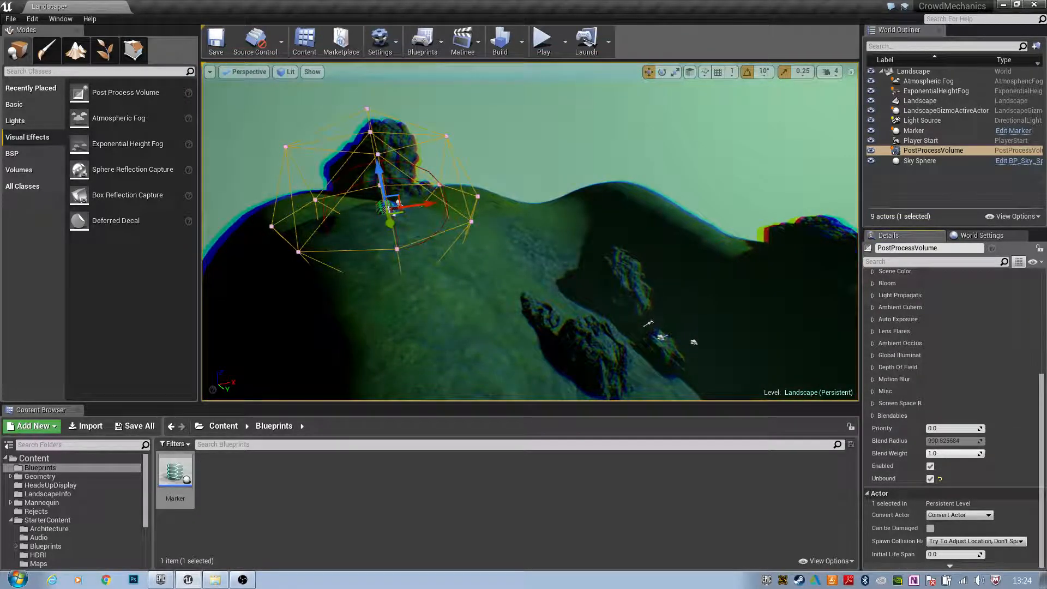
pyautogui.click(930, 479)
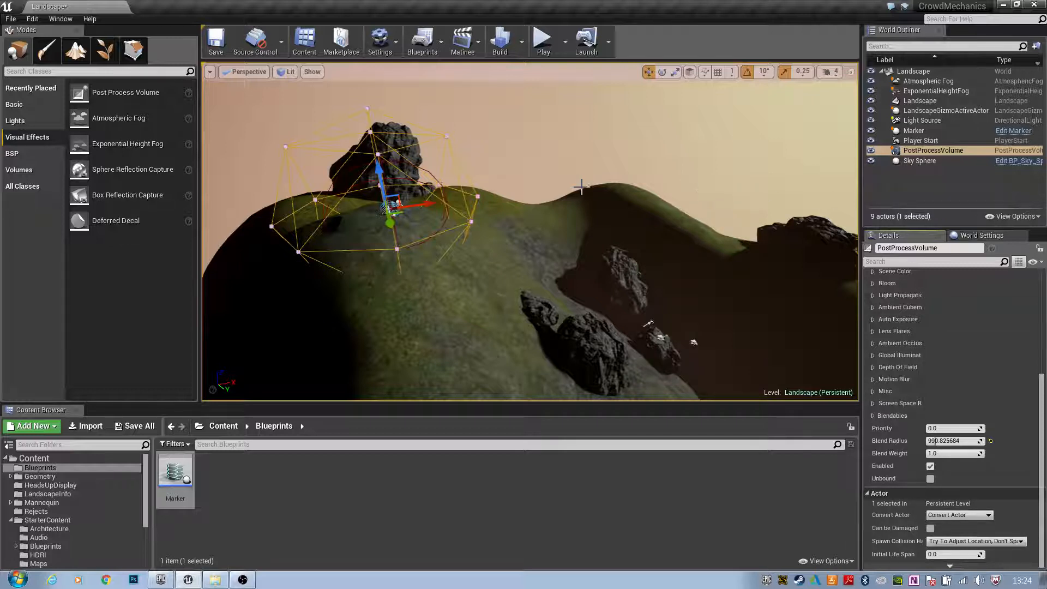
pyautogui.moveTo(466, 229); pyautogui.dragTo(472, 236, button='right')
pyautogui.moveTo(624, 267)
pyautogui.mouseDown(button='right')
pyautogui.moveTo(569, 257)
pyautogui.moveTo(613, 264)
pyautogui.mouseUp(button='right')
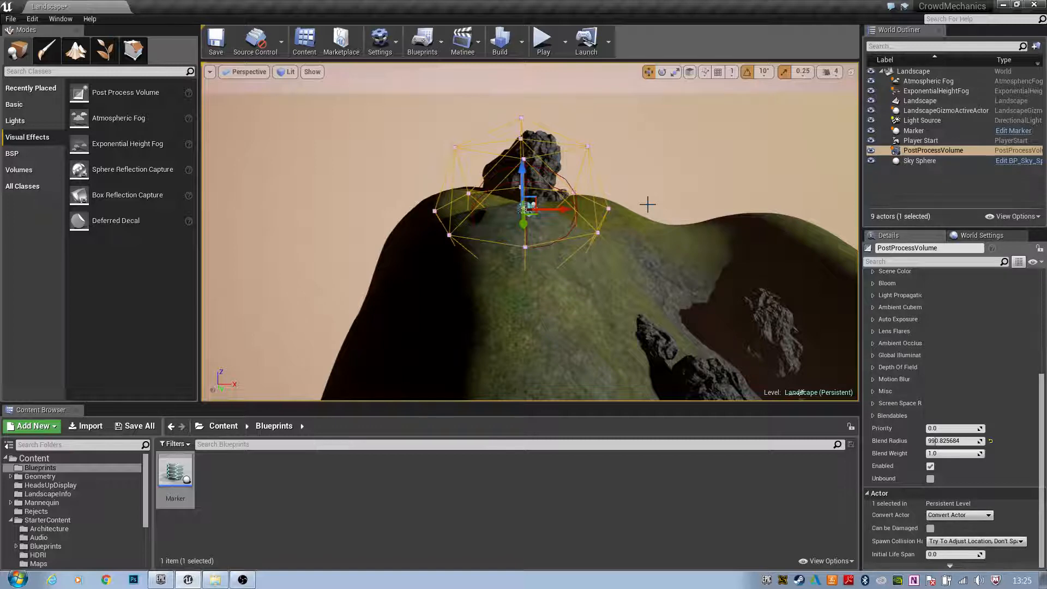
pyautogui.moveTo(727, 216)
pyautogui.mouseDown(button='right')
pyautogui.moveTo(719, 210)
pyautogui.moveTo(756, 208)
pyautogui.moveTo(731, 210)
pyautogui.mouseUp(button='right')
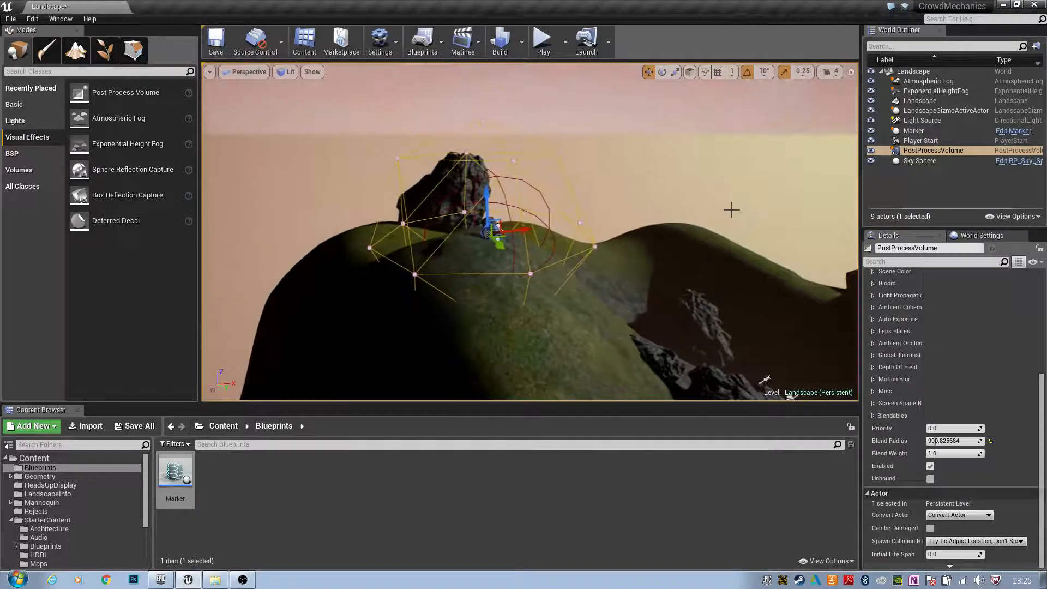
pyautogui.moveTo(659, 233)
pyautogui.mouseDown(button='right')
pyautogui.moveTo(673, 235)
pyautogui.moveTo(668, 227)
pyautogui.mouseUp(button='right')
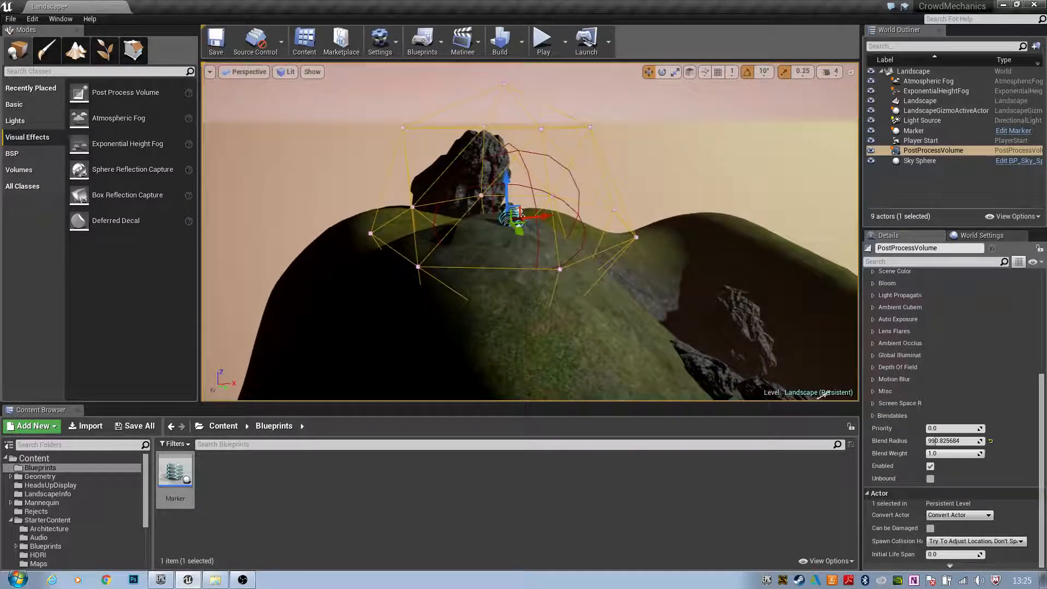
pyautogui.moveTo(819, 394); pyautogui.dragTo(821, 384, button='right')
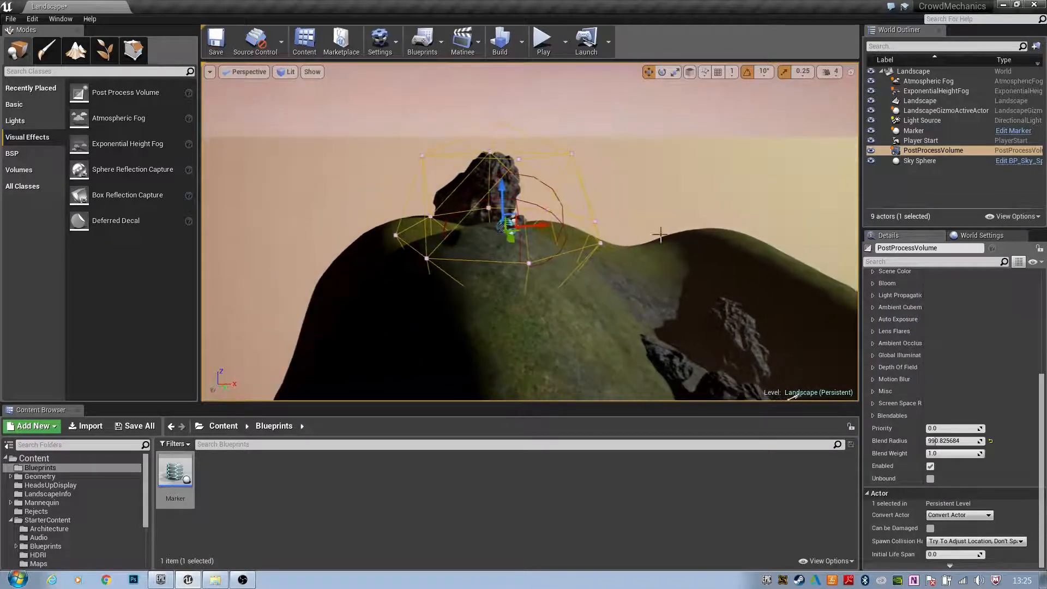
pyautogui.click(53, 92)
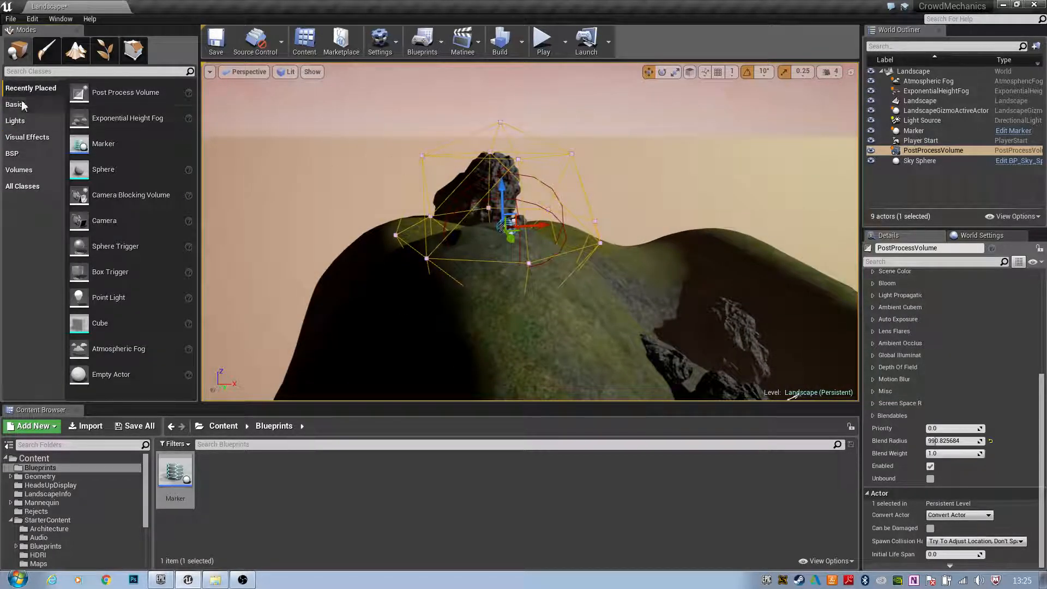
pyautogui.click(70, 50)
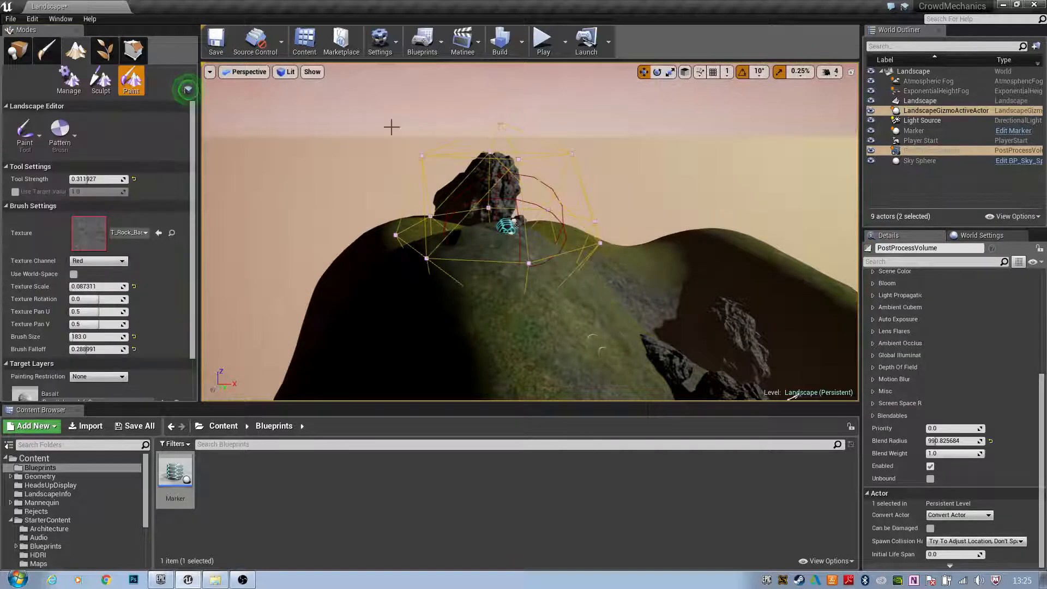
pyautogui.press('s')
pyautogui.moveTo(588, 253)
pyautogui.mouseDown(button='right')
pyautogui.moveTo(567, 262)
pyautogui.moveTo(588, 267)
pyautogui.moveTo(575, 287)
pyautogui.moveTo(559, 269)
pyautogui.moveTo(592, 263)
pyautogui.moveTo(554, 269)
pyautogui.mouseUp(button='right')
pyautogui.press('w')
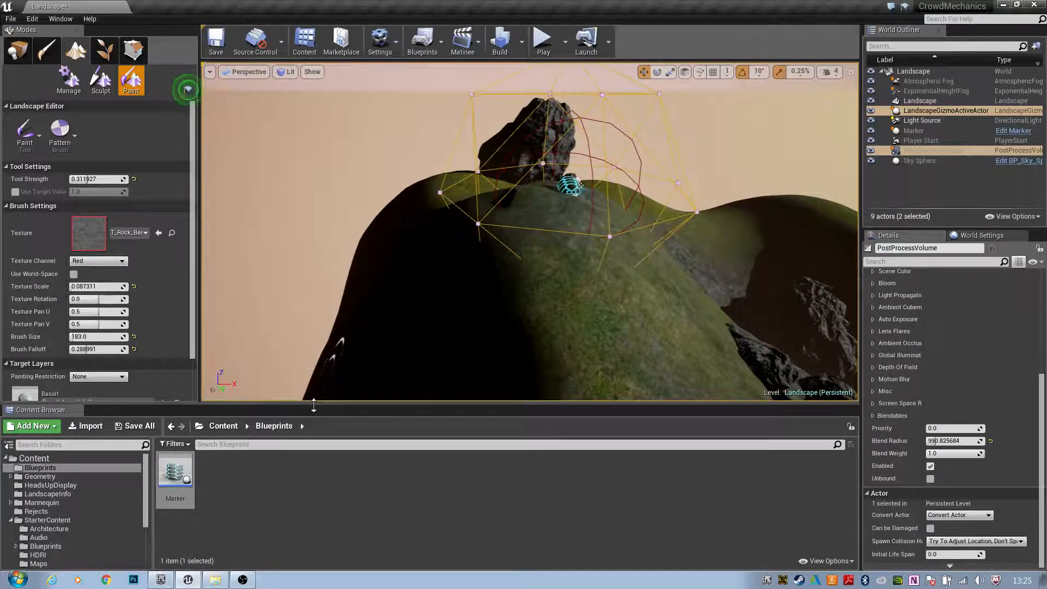
pyautogui.moveTo(312, 406); pyautogui.dragTo(333, 439)
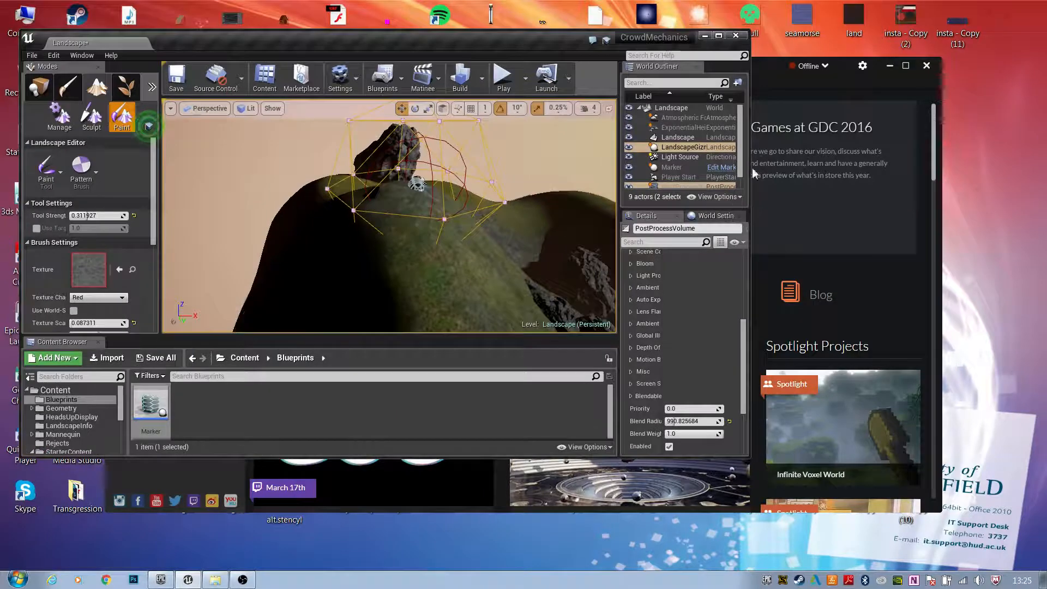
pyautogui.click(719, 40)
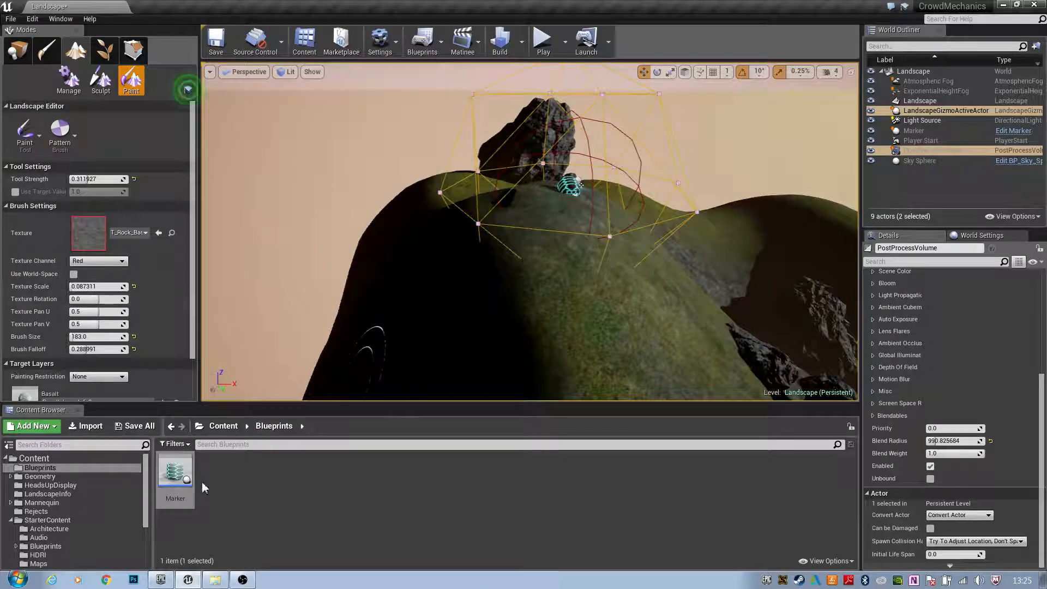
pyautogui.click(34, 458)
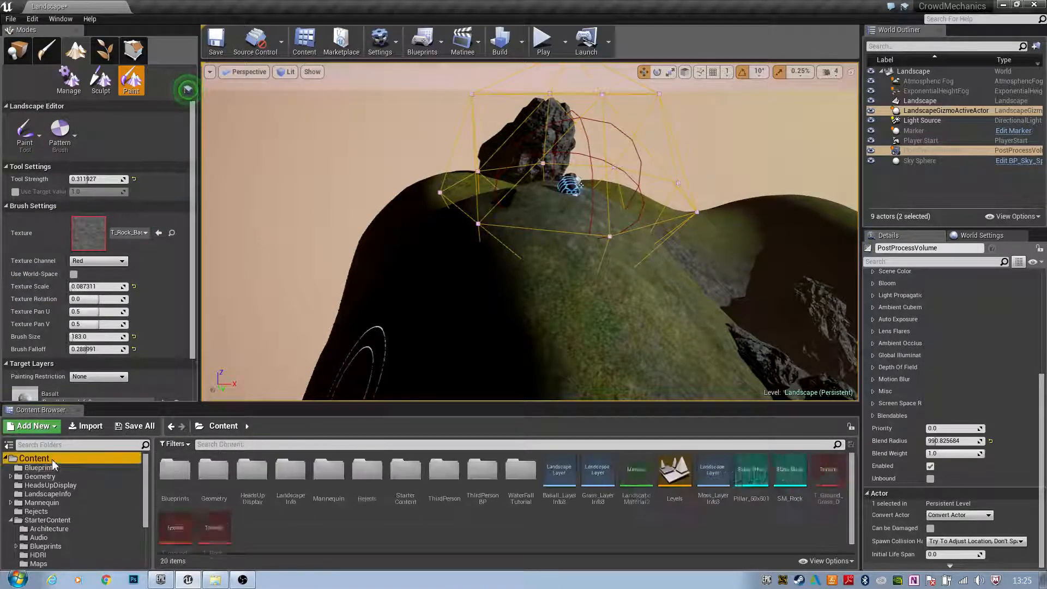
# Find the Camera actor among the placeable classes and place one on the hillside near the cache marker.
pyautogui.click(14, 52)
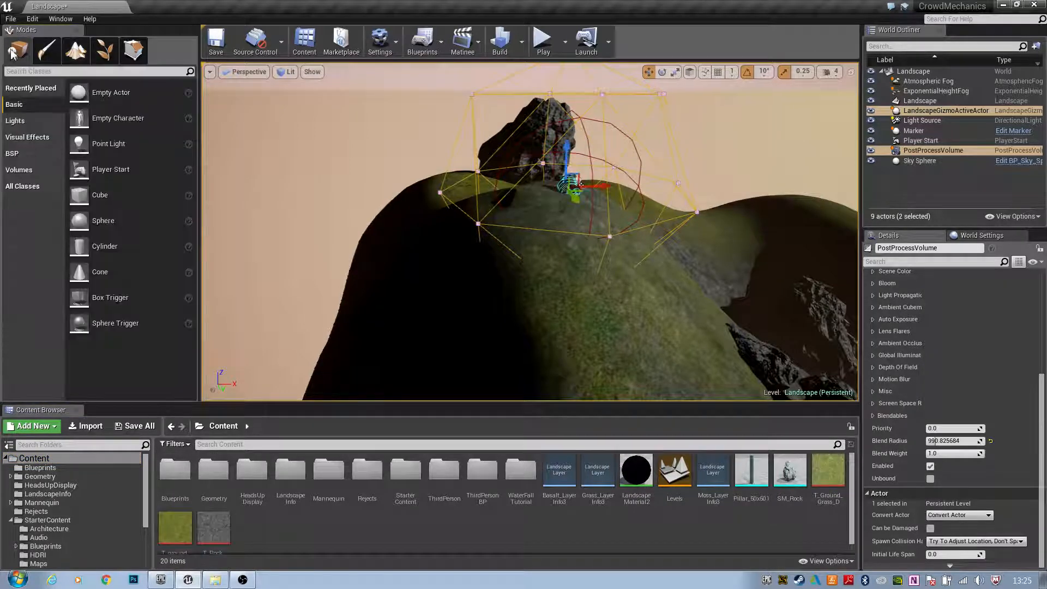
pyautogui.click(60, 73)
pyautogui.write('camera')
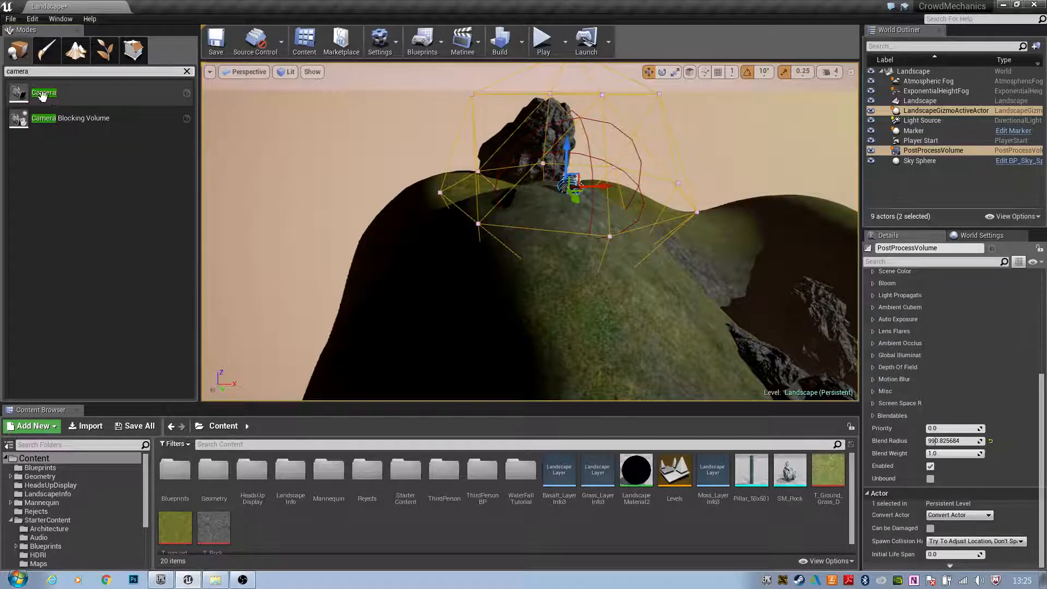
pyautogui.moveTo(43, 96); pyautogui.dragTo(562, 169)
# Rotate the camera to face the cache marker and rock, then move it back and lower it.
pyautogui.press('r')
pyautogui.press('e')
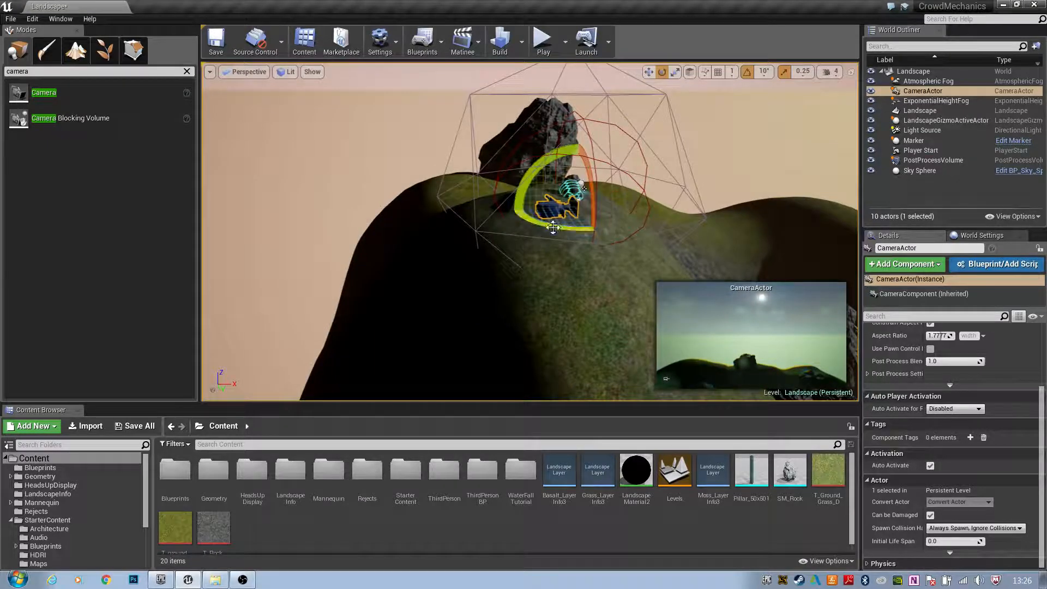
pyautogui.moveTo(551, 226); pyautogui.dragTo(586, 228)
pyautogui.moveTo(584, 188); pyautogui.dragTo(587, 190)
pyautogui.press('w')
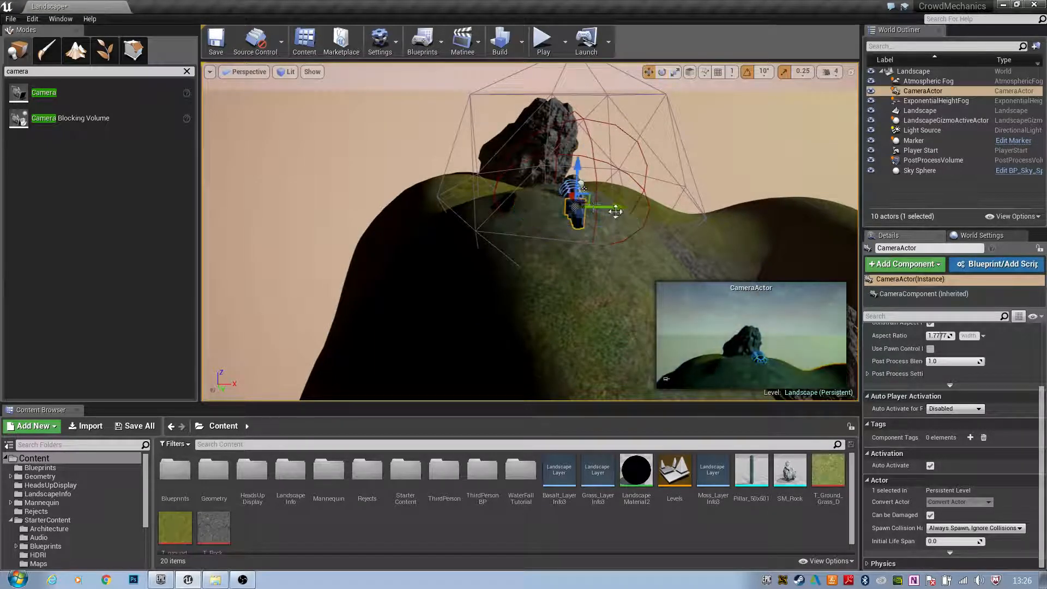
pyautogui.moveTo(616, 211); pyautogui.dragTo(731, 206, button='right')
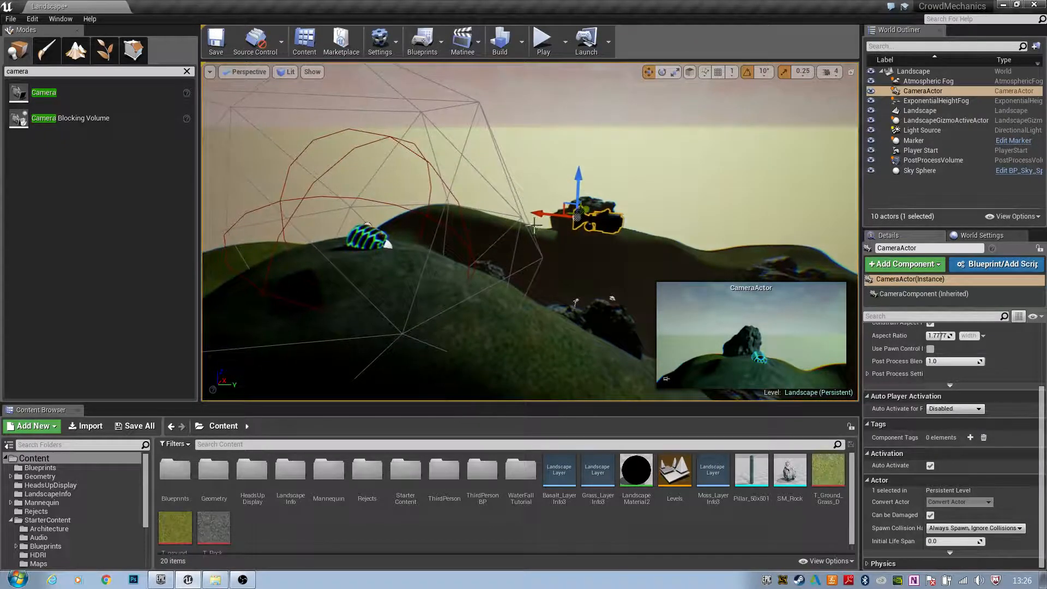
pyautogui.moveTo(542, 219); pyautogui.dragTo(557, 295)
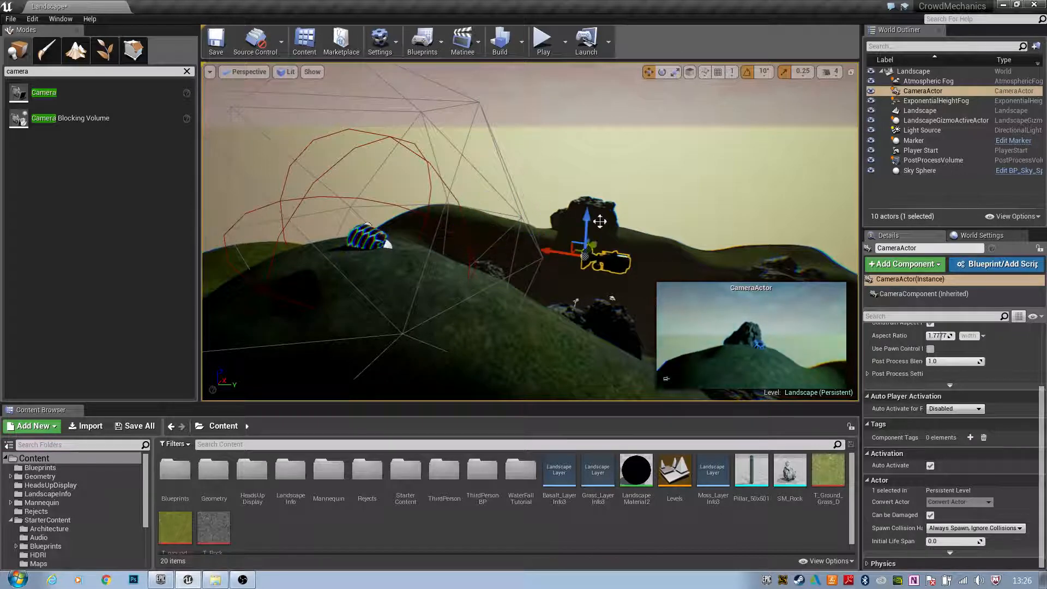
pyautogui.moveTo(588, 233); pyautogui.dragTo(589, 230)
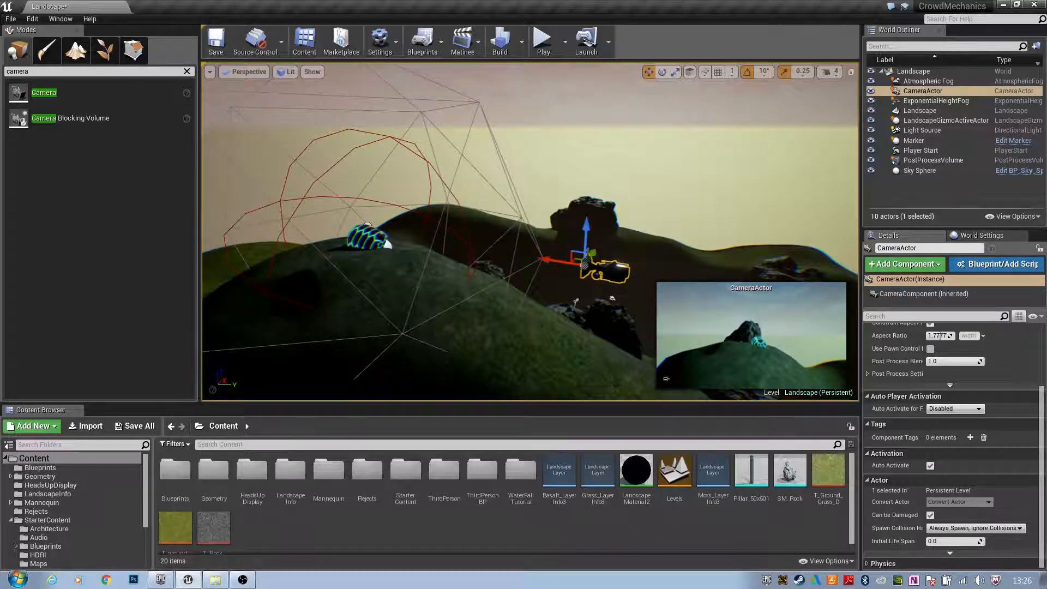
# Level the camera's pitch and raise it for a higher view of the marker and rock.
pyautogui.press('s')
pyautogui.moveTo(577, 231)
pyautogui.mouseDown(button='right')
pyautogui.moveTo(573, 221)
pyautogui.moveTo(574, 234)
pyautogui.mouseUp(button='right')
pyautogui.press('d')
pyautogui.press('e')
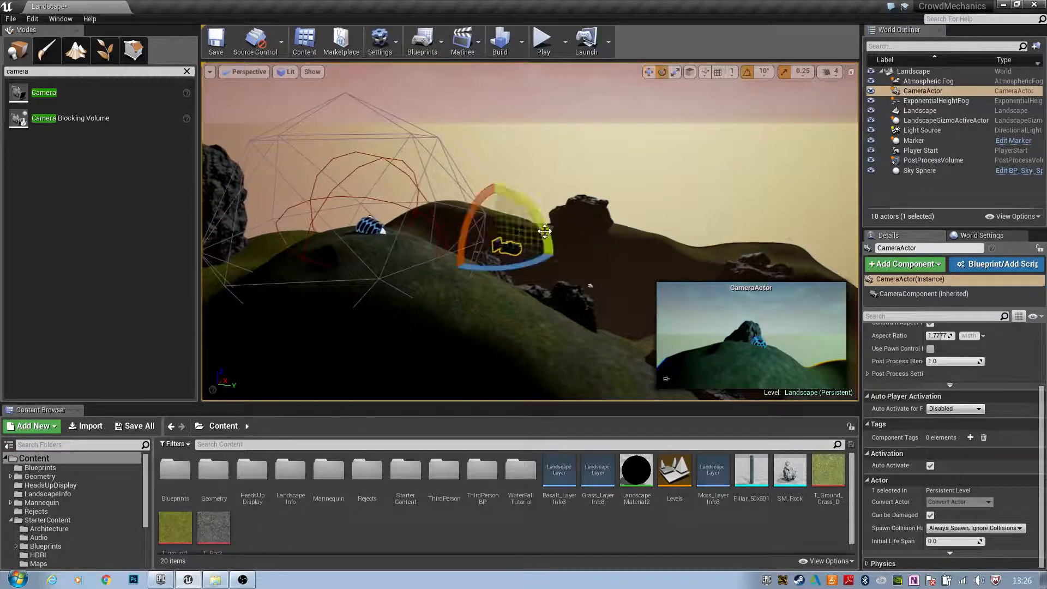
pyautogui.moveTo(540, 216); pyautogui.dragTo(465, 172)
pyautogui.press('w')
pyautogui.press('e')
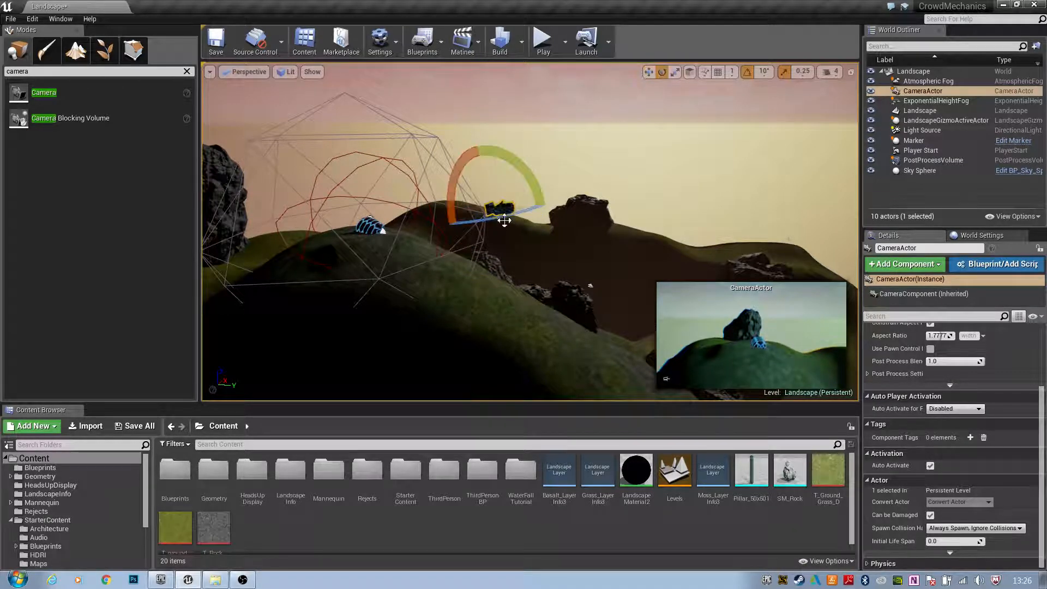
# Turn the camera away from the rock to look across the hills toward the sun.
pyautogui.moveTo(504, 217); pyautogui.dragTo(436, 225)
pyautogui.press('w')
pyautogui.press('r')
pyautogui.press('e')
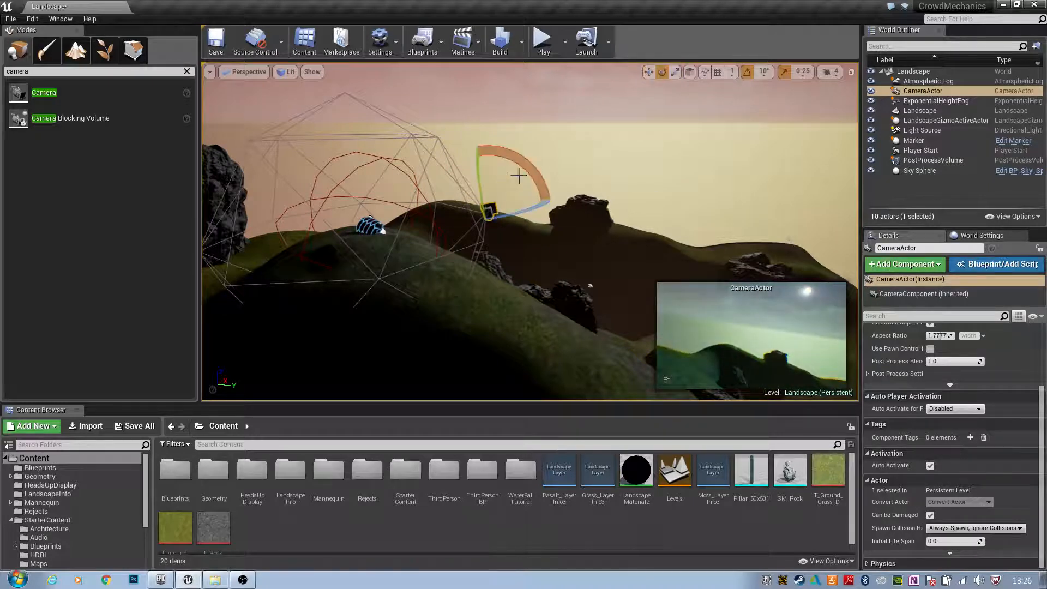
pyautogui.moveTo(519, 176); pyautogui.dragTo(505, 170)
# Move the camera close behind the cache marker so the marker sits in the lower left of its frame.
pyautogui.press('w')
pyautogui.moveTo(488, 207); pyautogui.dragTo(344, 198)
pyautogui.moveTo(386, 230); pyautogui.dragTo(430, 229)
pyautogui.moveTo(388, 191); pyautogui.dragTo(403, 214)
pyautogui.press('r')
pyautogui.press('e')
pyautogui.press('w')
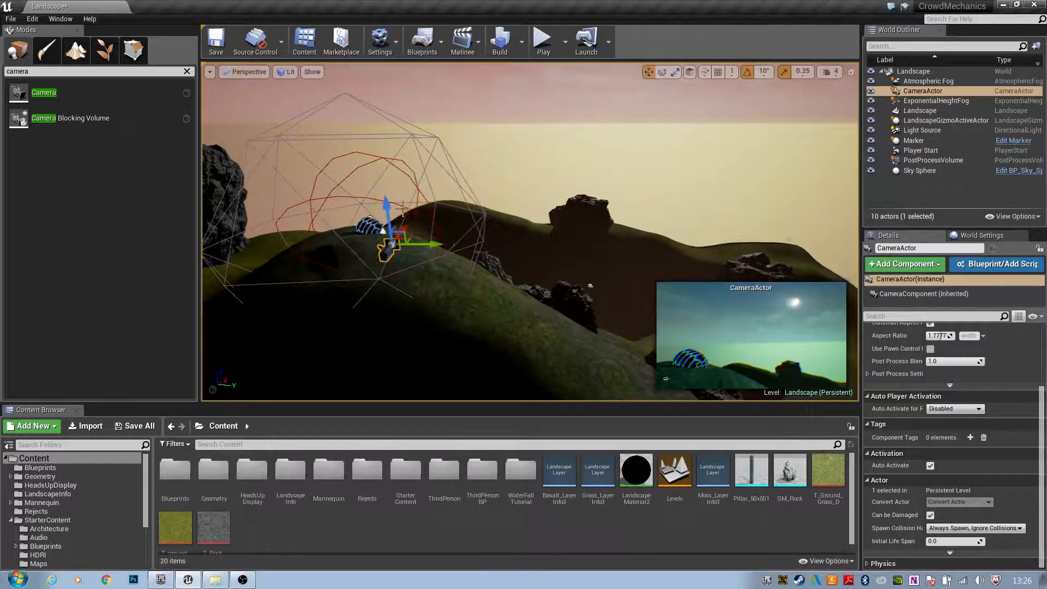
pyautogui.moveTo(430, 245); pyautogui.dragTo(410, 246)
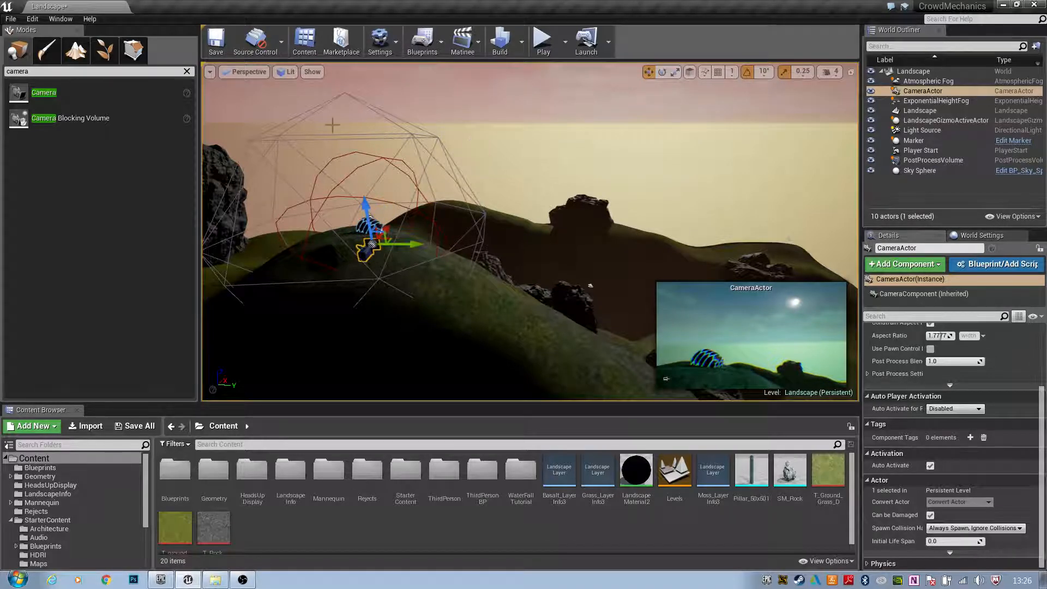
# Add a new Matinee to the level and maximize its editor window.
pyautogui.click(478, 44)
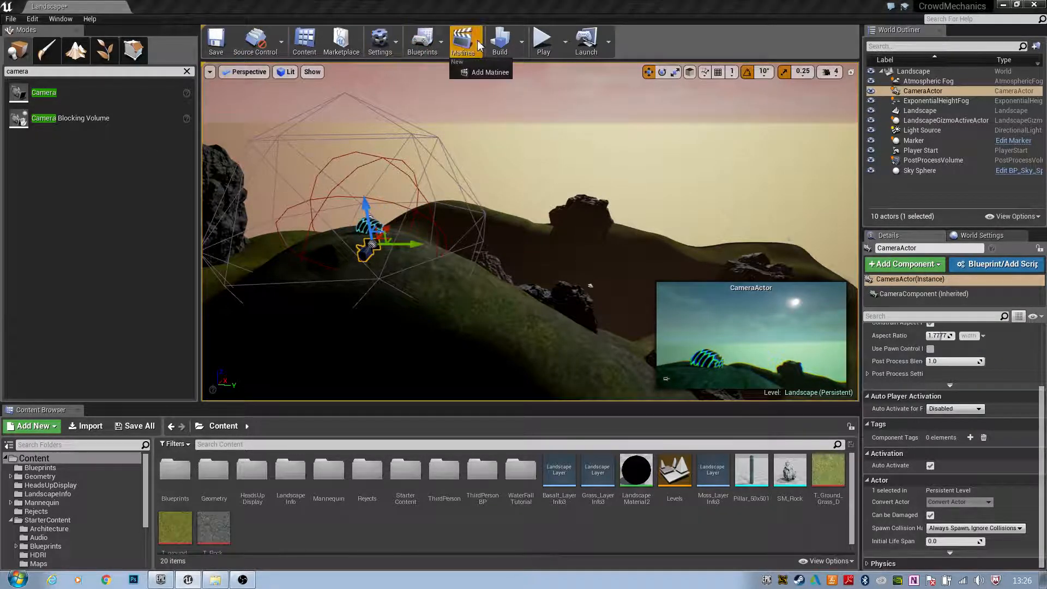
pyautogui.click(490, 72)
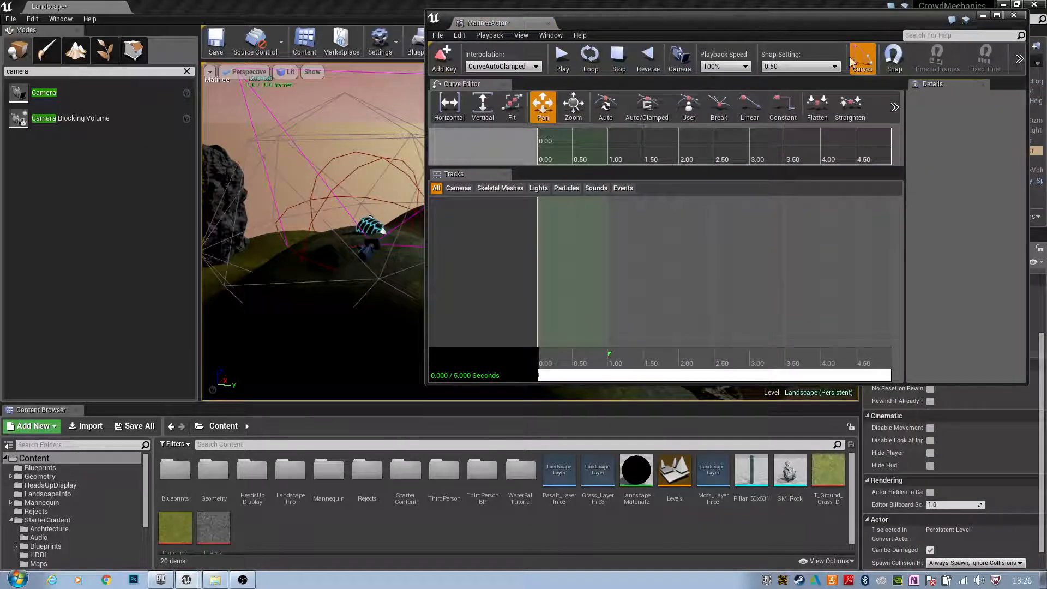
pyautogui.click(997, 15)
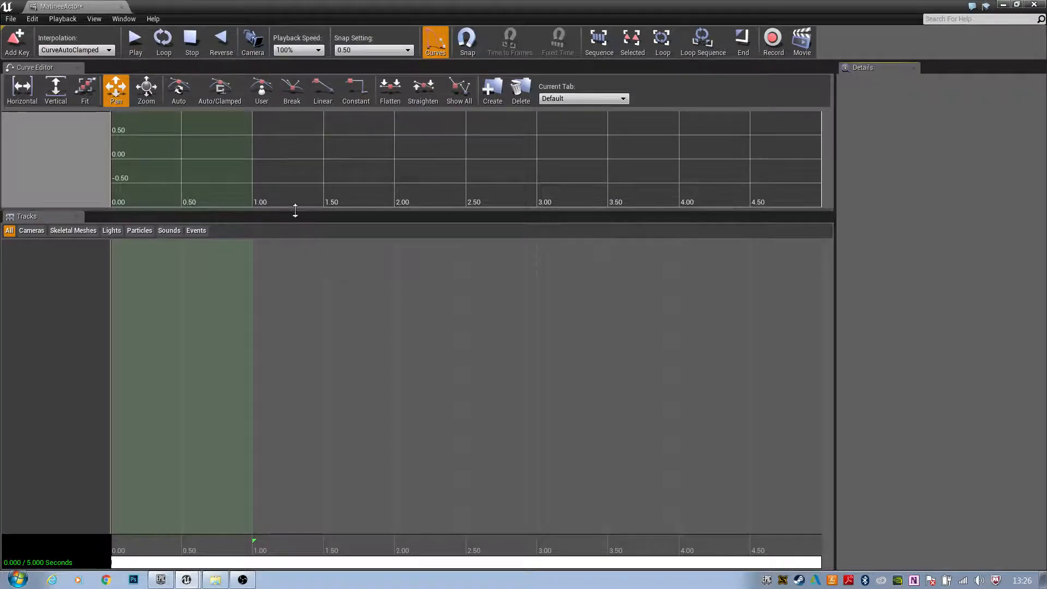
# Enlarge the Matinee curve editor area and add a new director group to the tracks.
pyautogui.moveTo(294, 210); pyautogui.dragTo(290, 272)
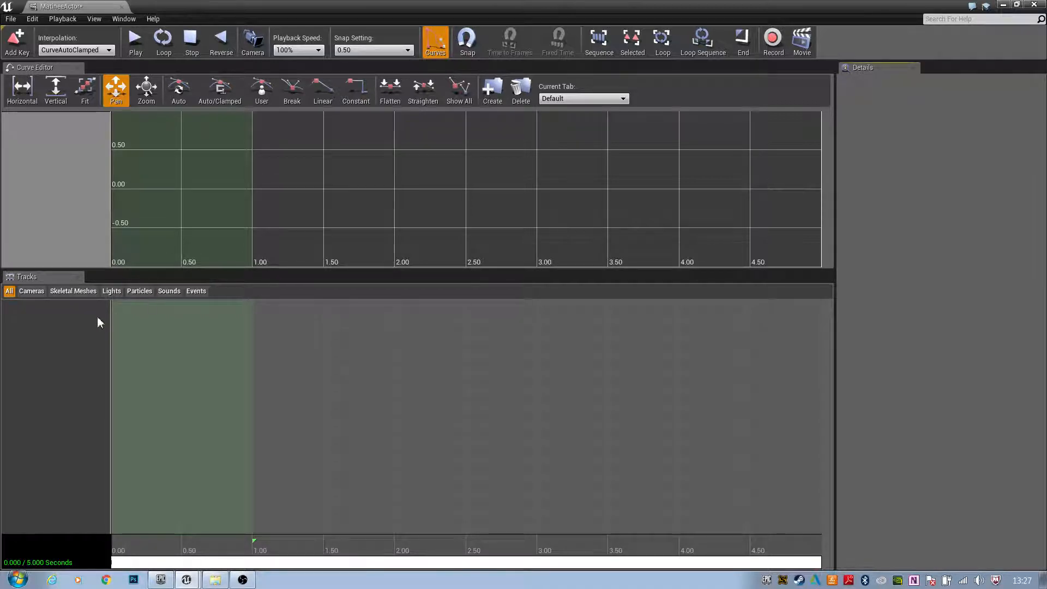
pyautogui.moveTo(233, 271); pyautogui.dragTo(234, 322)
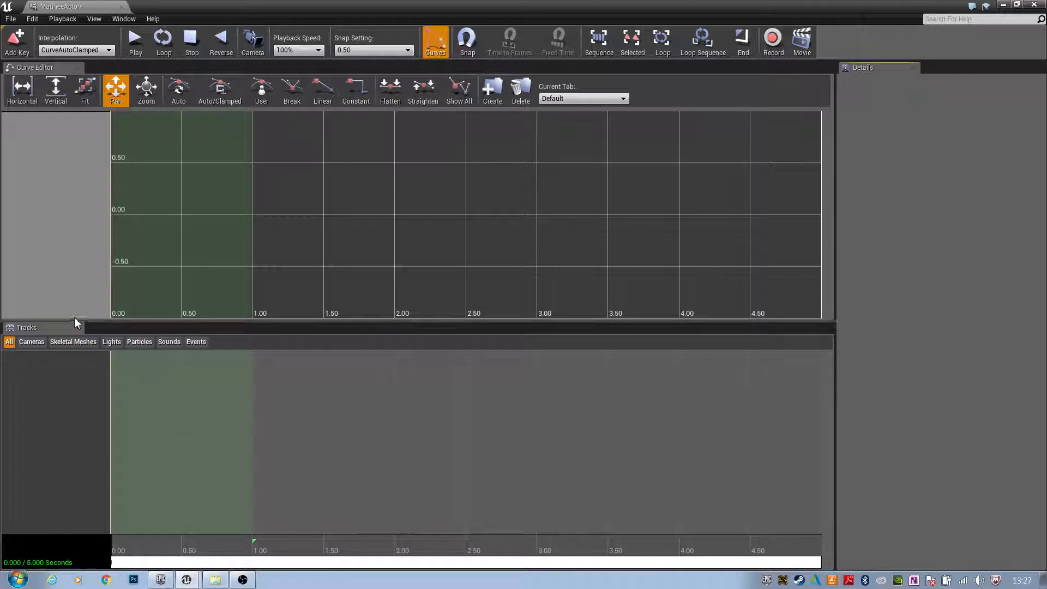
pyautogui.rightClick(53, 400)
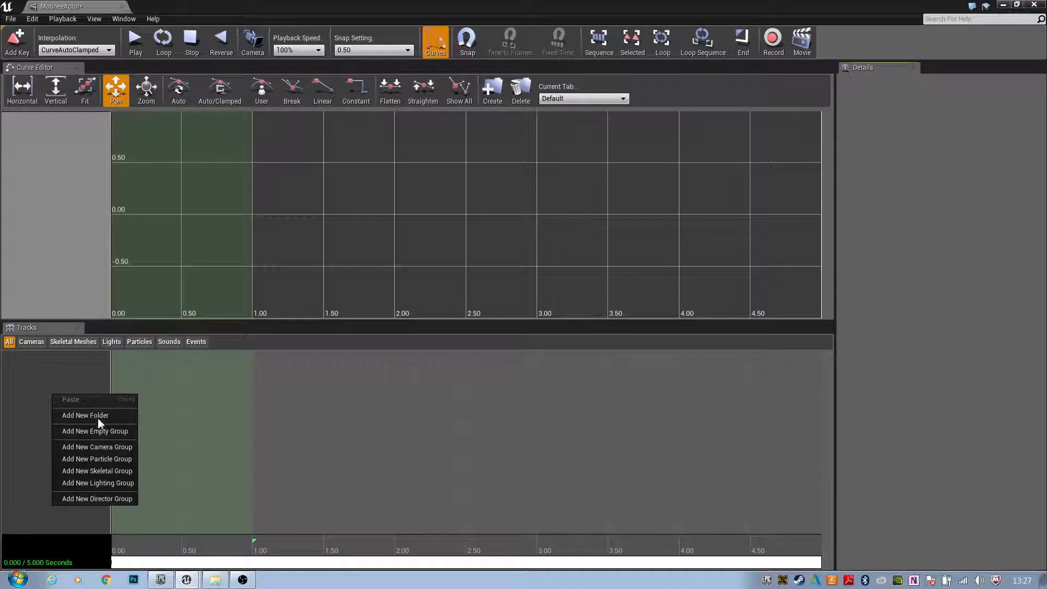
pyautogui.click(93, 499)
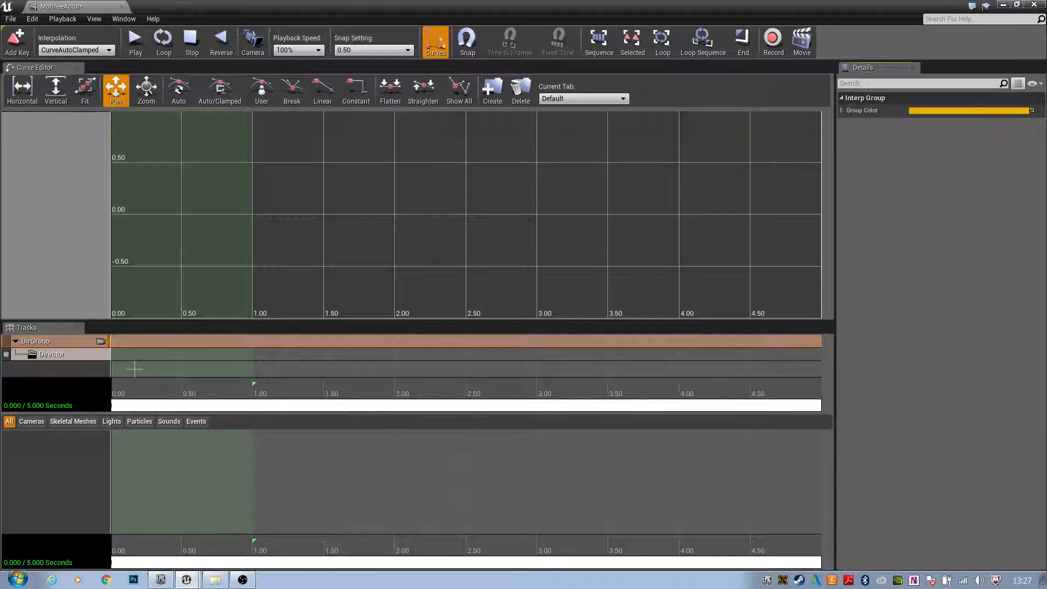
# Extend the end of the Matinee's green loop section to 5.00 seconds.
pyautogui.scroll(-2, 402, 463)
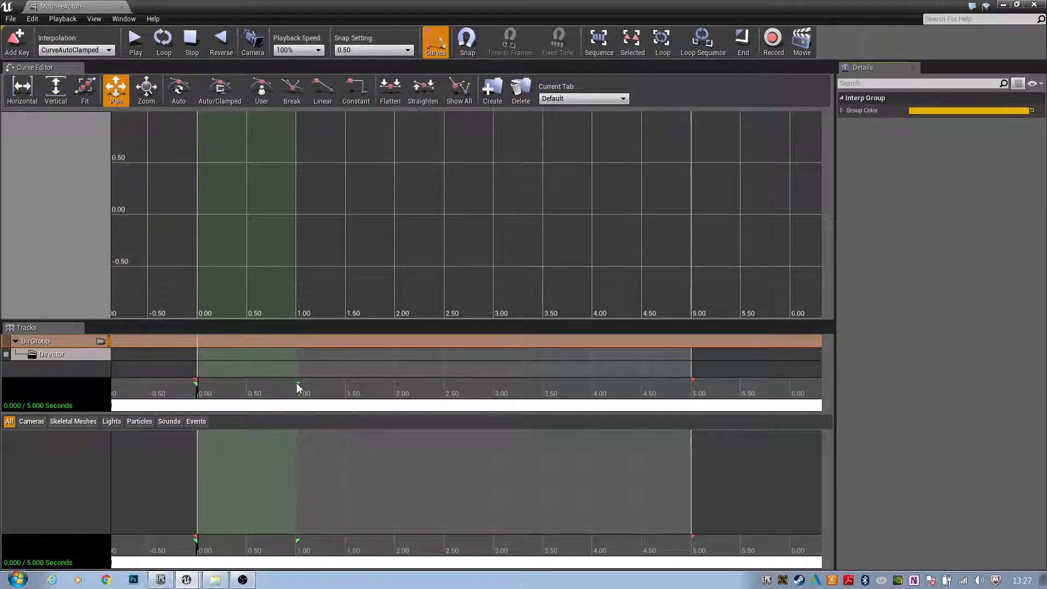
pyautogui.moveTo(295, 388); pyautogui.dragTo(301, 387)
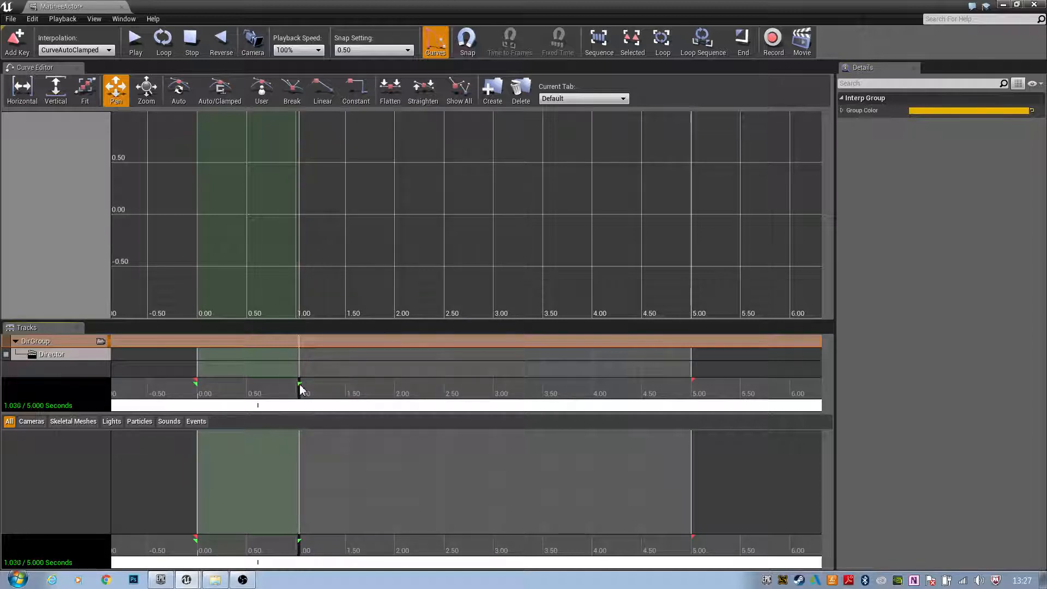
pyautogui.moveTo(299, 388); pyautogui.dragTo(401, 388)
pyautogui.moveTo(477, 392); pyautogui.dragTo(821, 391)
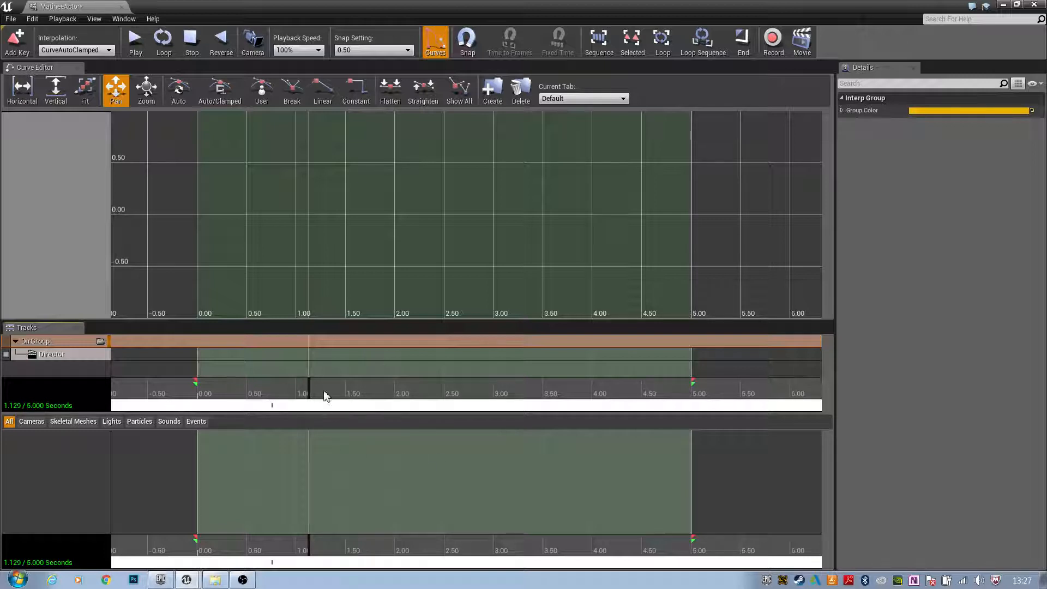
# Scrub the Matinee time cursor back to 0.00 seconds.
pyautogui.click(302, 394)
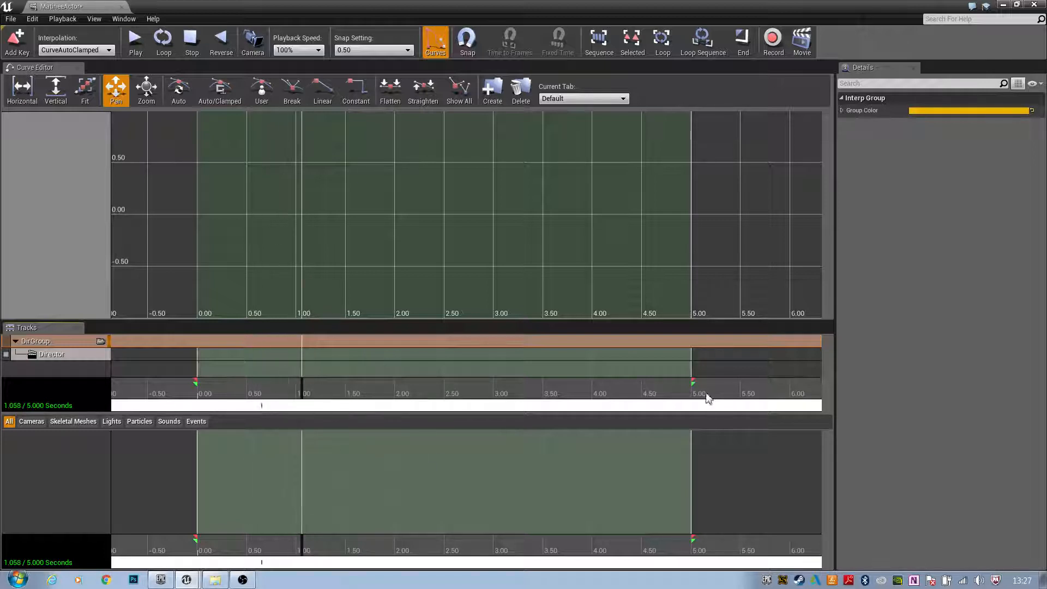
pyautogui.click(299, 394)
pyautogui.moveTo(302, 397); pyautogui.dragTo(196, 404)
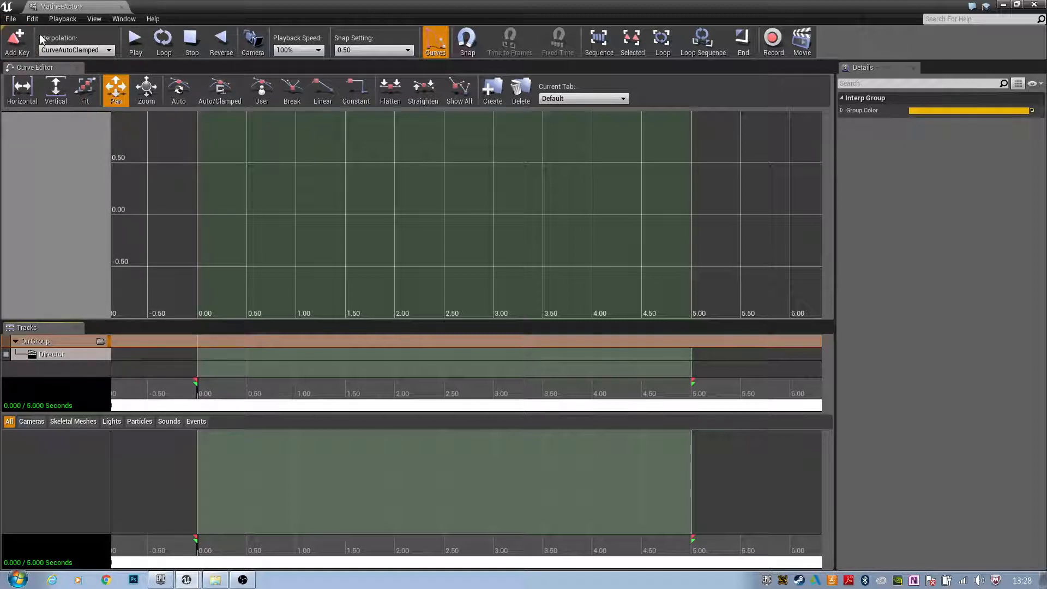
# Try to add a key at 0.00 on the Director track that cuts to DirGroup.
pyautogui.click(22, 56)
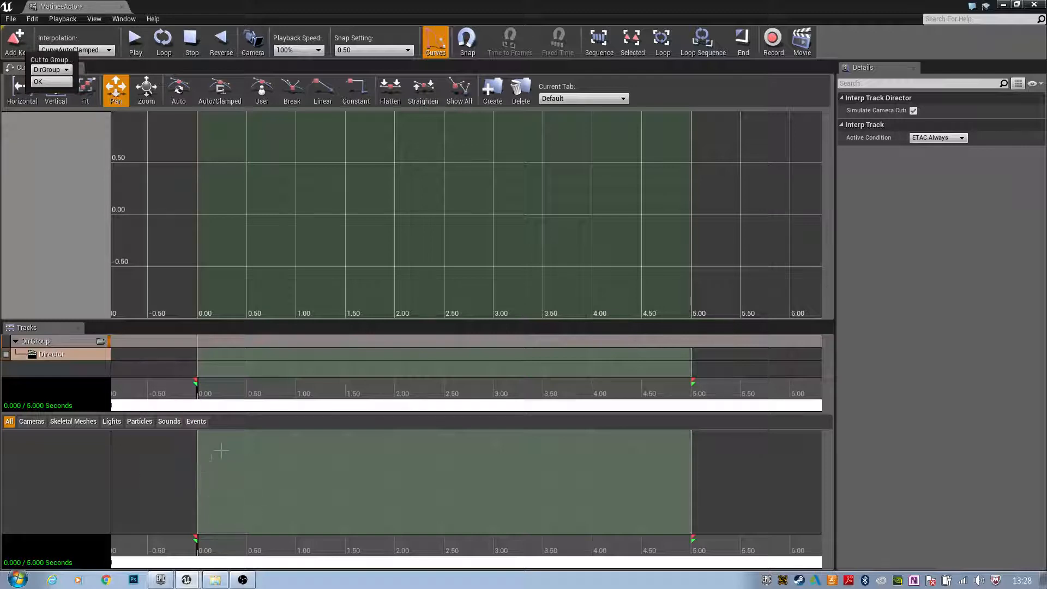
pyautogui.click(62, 72)
pyautogui.click(48, 73)
pyautogui.click(38, 135)
# Shrink the Matinee window and move it aside to expose the level viewport, with the camera actor selected.
pyautogui.click(1019, 6)
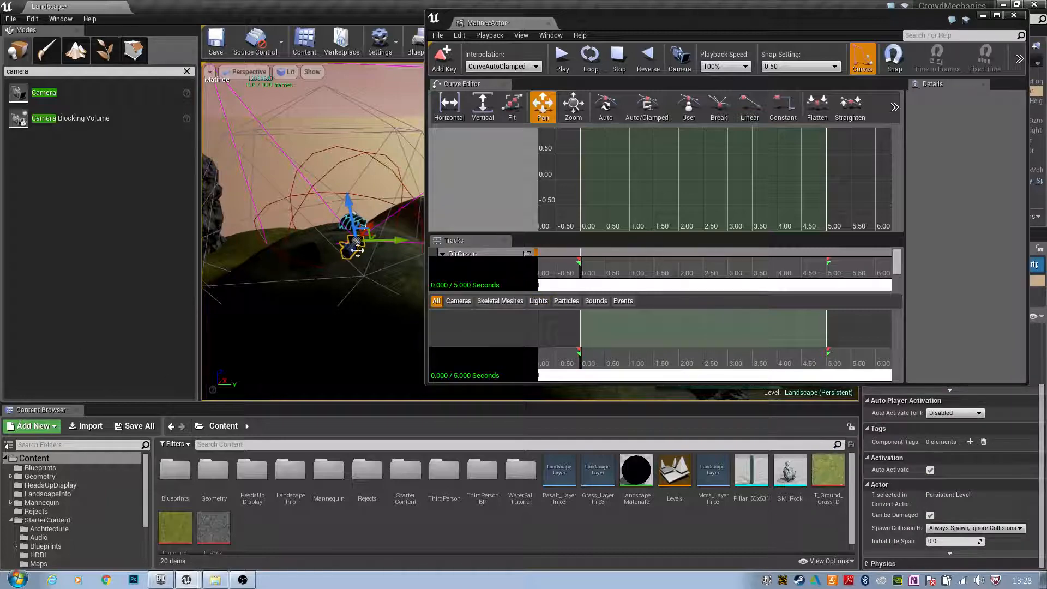
pyautogui.click(997, 15)
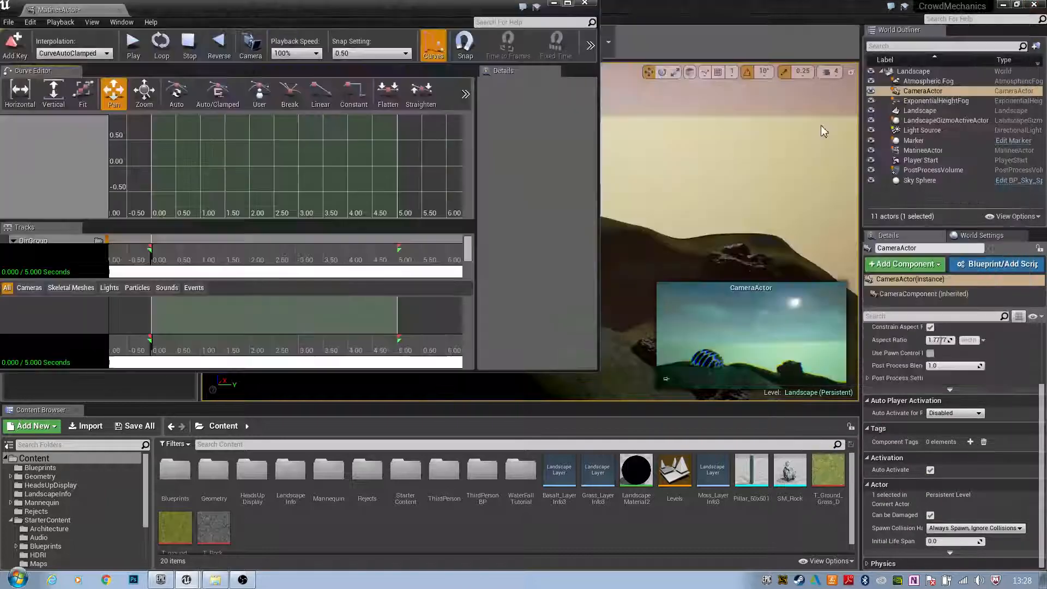
# Add a new camera group named Camera to the Matinee.
pyautogui.rightClick(40, 451)
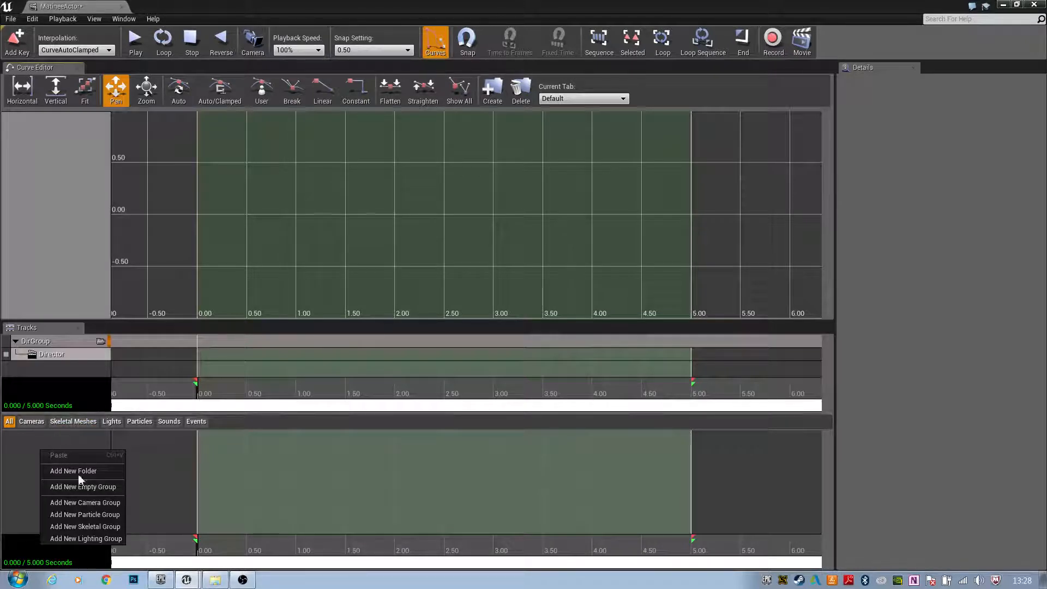
pyautogui.click(93, 502)
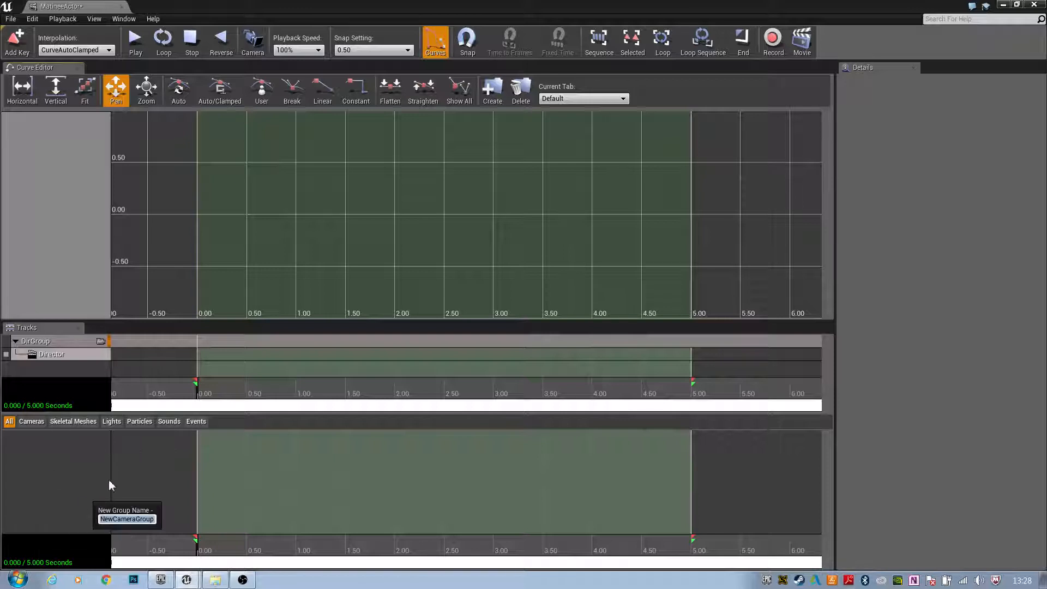
pyautogui.write('Camera')
pyautogui.press('Return')
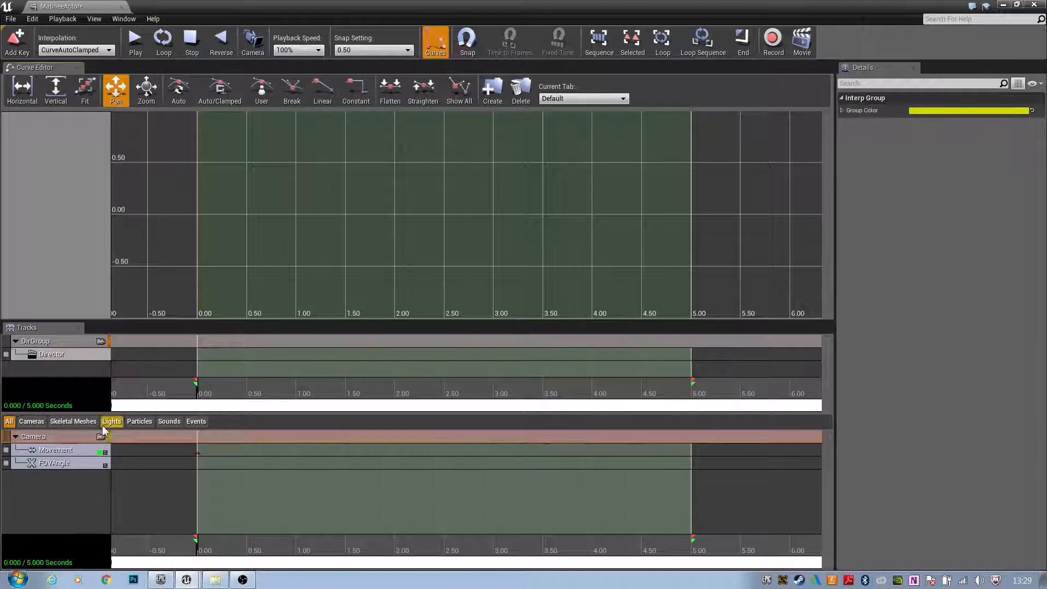
# Add a key at 0.00 seconds on the Director track that cuts to the Camera group.
pyautogui.click(27, 52)
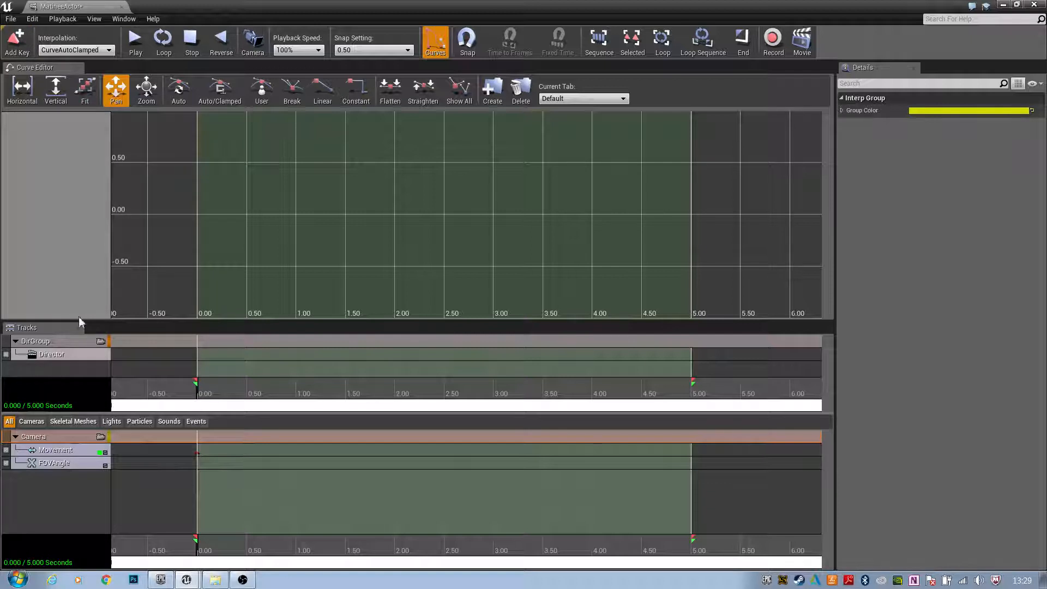
pyautogui.click(67, 355)
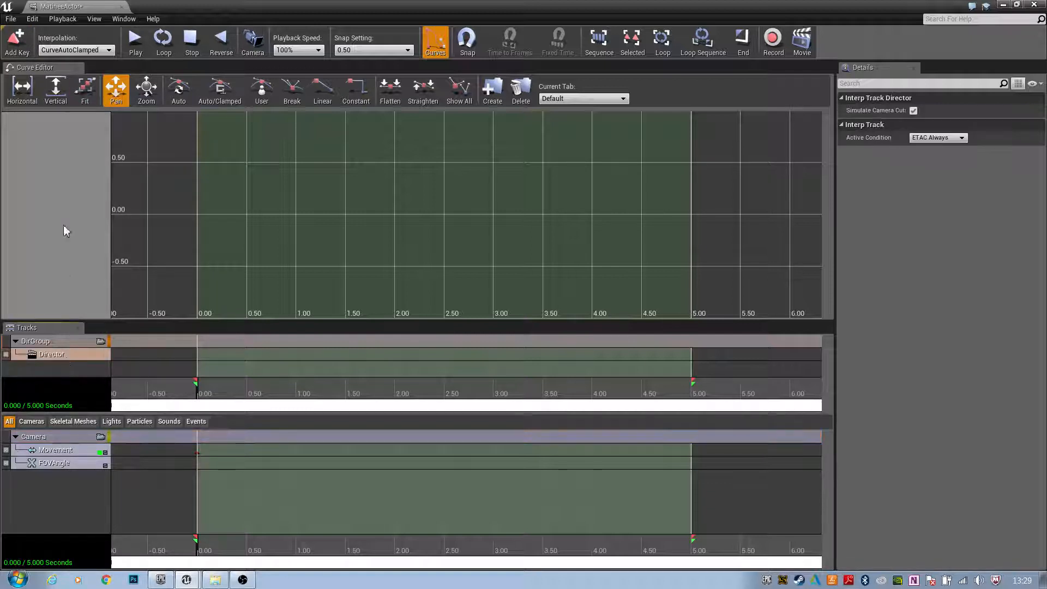
pyautogui.click(30, 53)
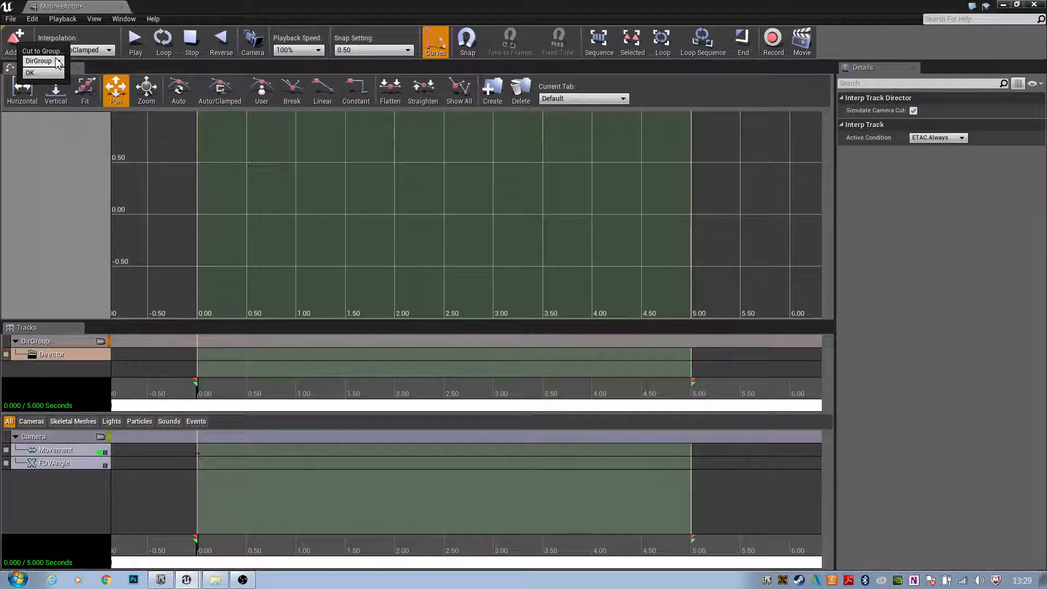
pyautogui.click(58, 62)
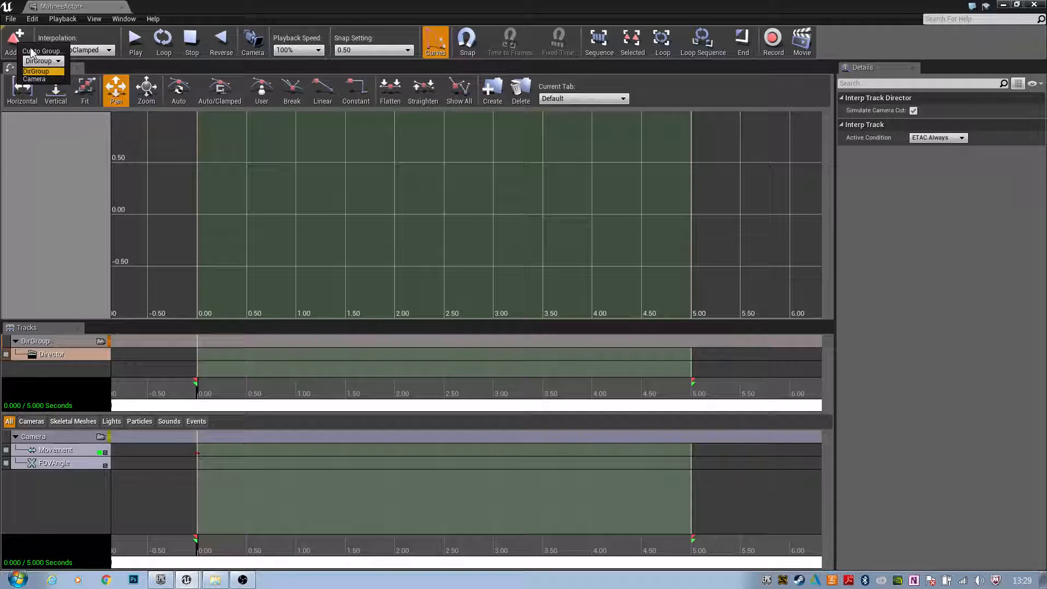
pyautogui.click(42, 79)
pyautogui.click(30, 73)
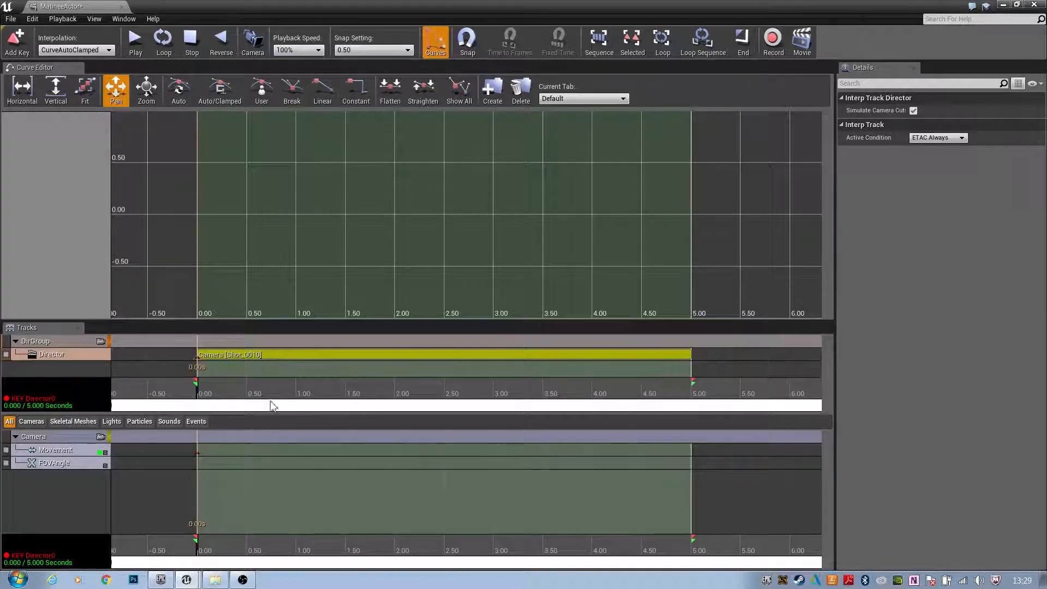
# Shrink the Matinee window and move it aside to uncover the marker and the camera actor in the level viewport.
pyautogui.click(1017, 5)
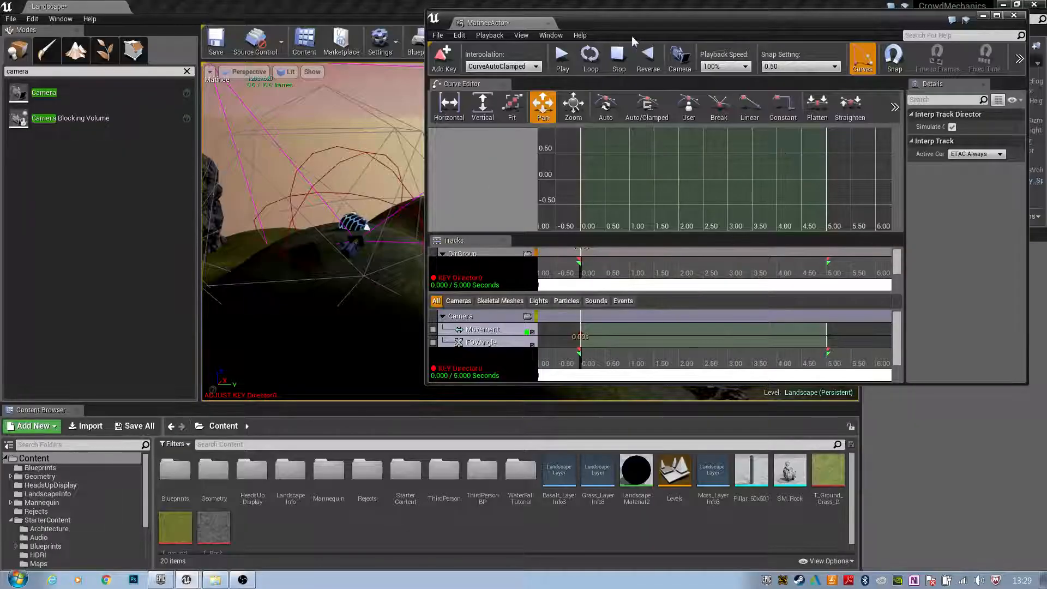
pyautogui.moveTo(669, 22); pyautogui.dragTo(501, 48)
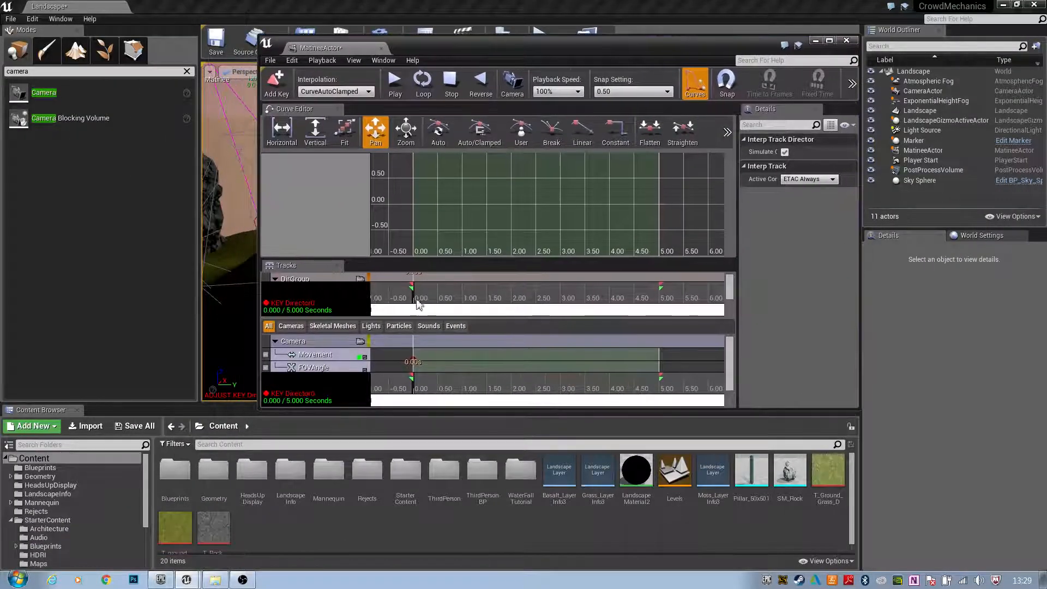
pyautogui.moveTo(416, 389); pyautogui.dragTo(394, 399)
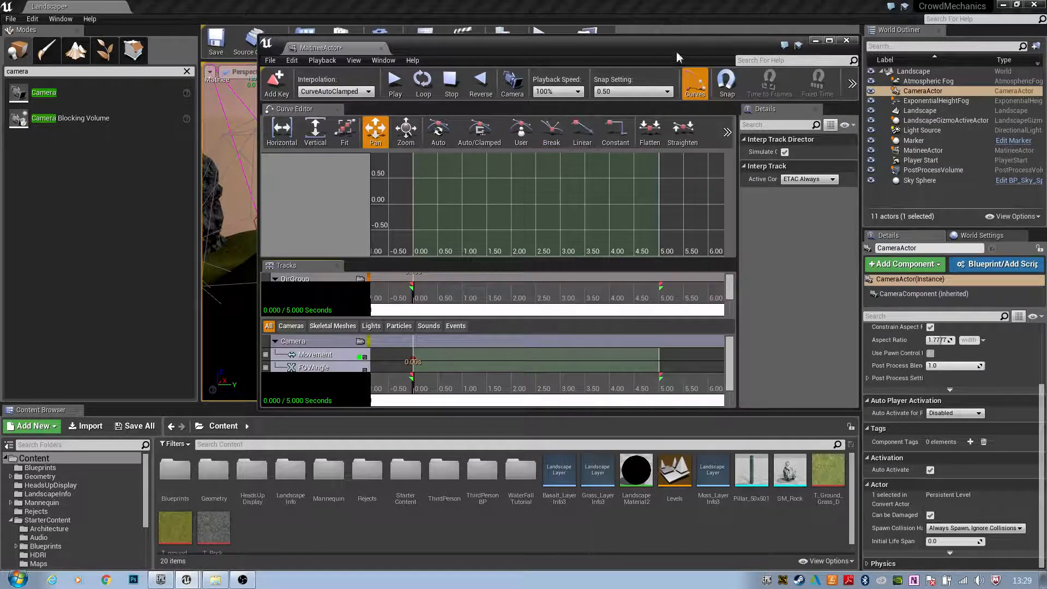
pyautogui.moveTo(677, 57); pyautogui.dragTo(702, 53)
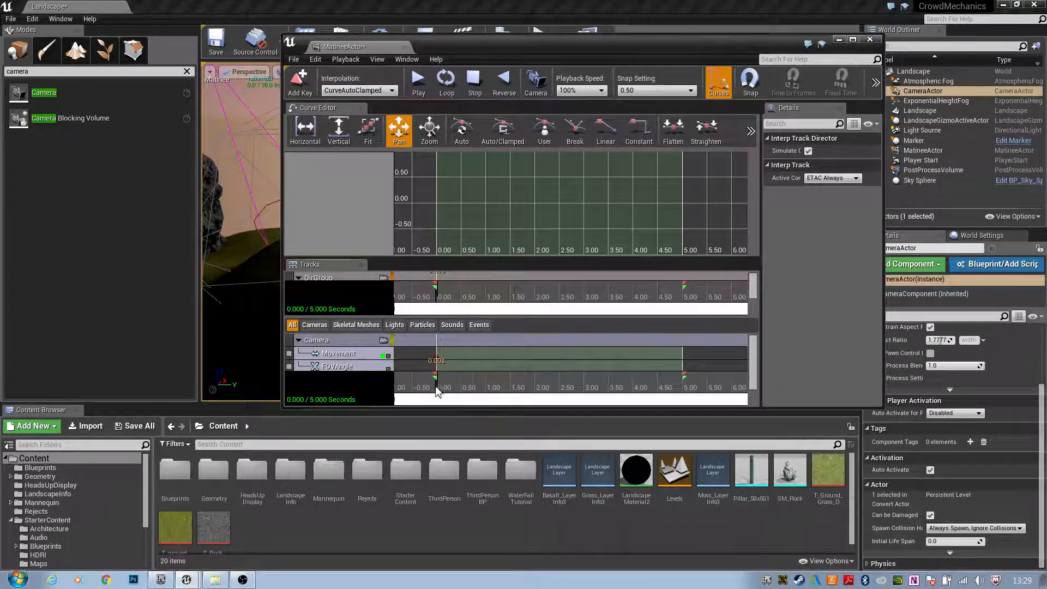
pyautogui.moveTo(594, 43); pyautogui.dragTo(742, 17)
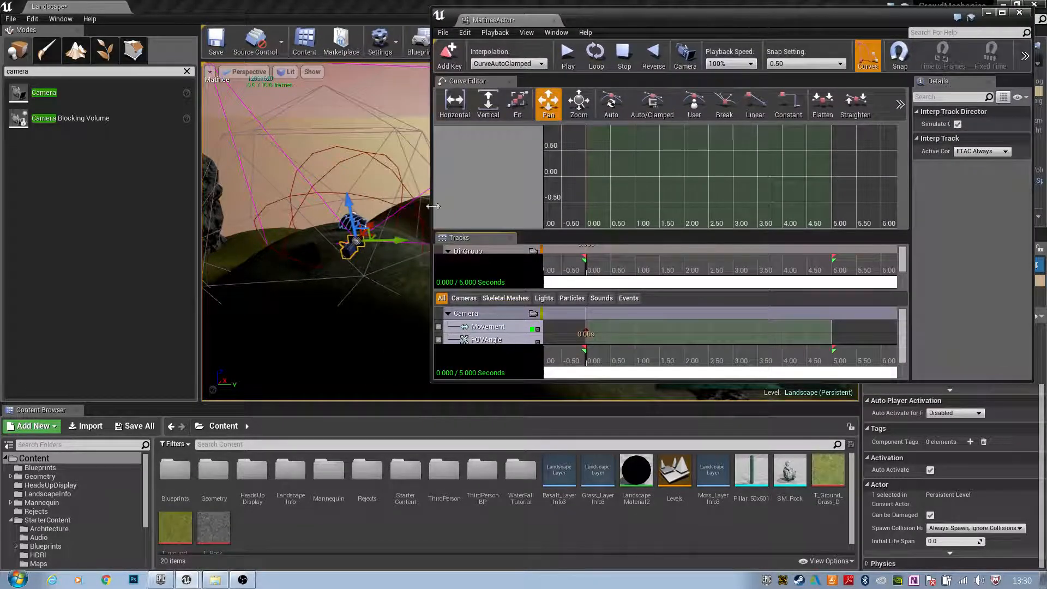
# Add a key on the Camera group's Movement track at about 1.98 seconds.
pyautogui.click(593, 361)
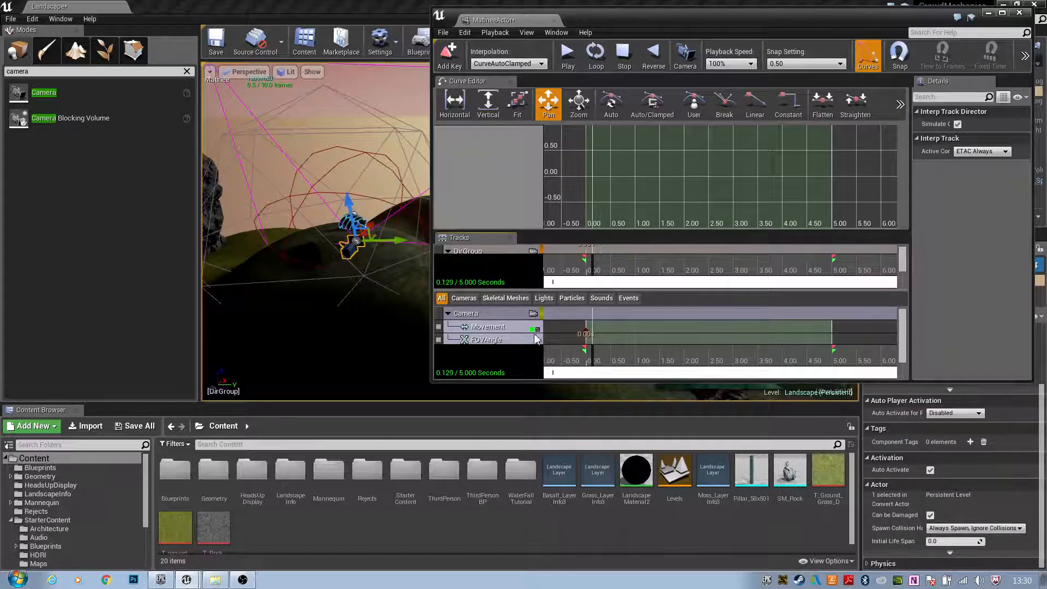
pyautogui.click(489, 326)
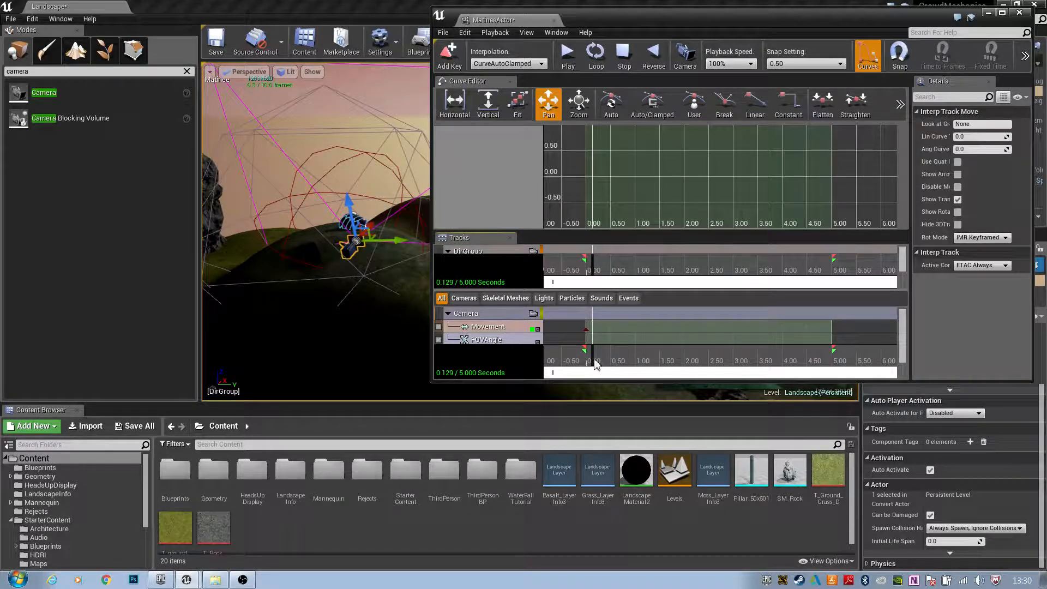
pyautogui.moveTo(596, 364); pyautogui.dragTo(684, 361)
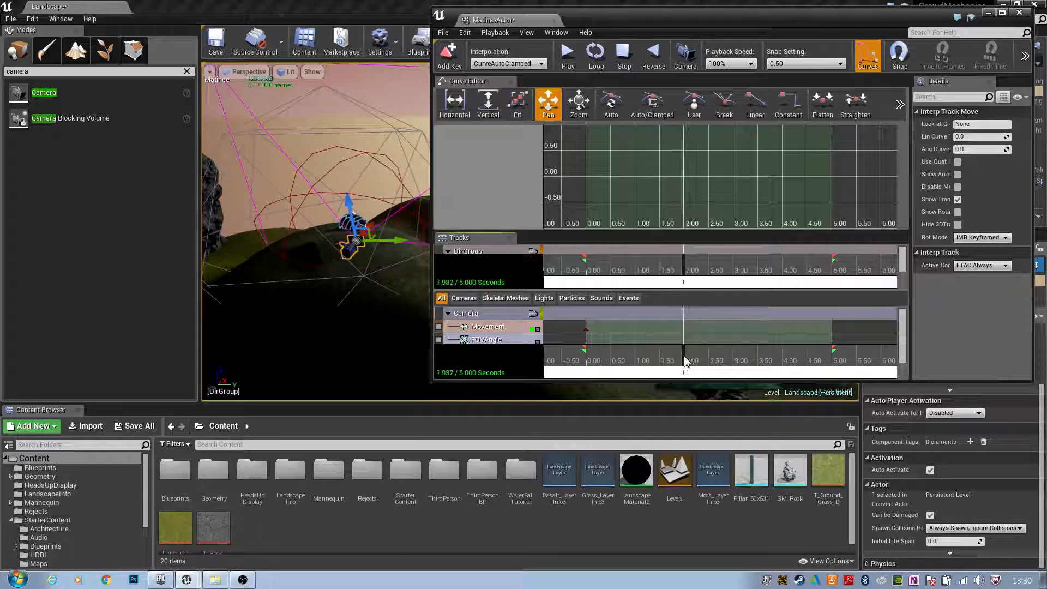
pyautogui.click(448, 56)
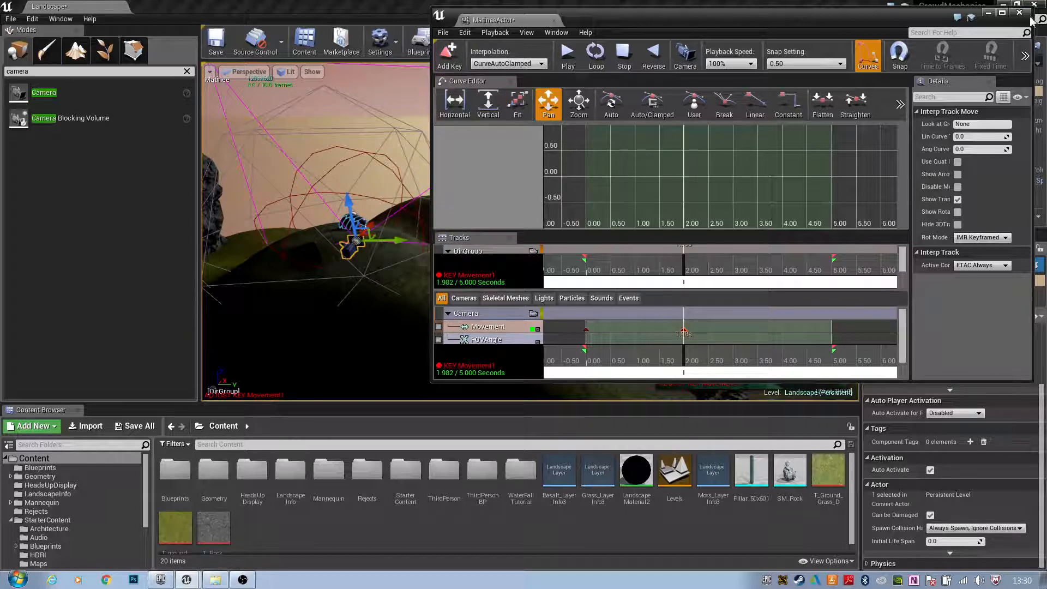
# Move the camera actor up and away from the marker for the second Movement key, and scrub back to about 1.43 seconds.
pyautogui.moveTo(353, 217); pyautogui.dragTo(323, 152)
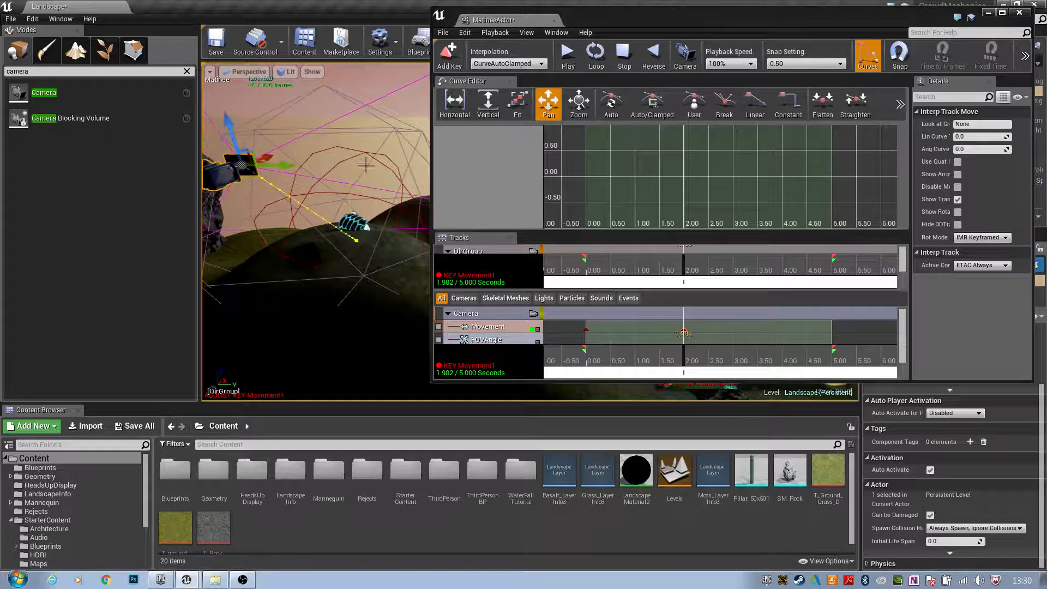
pyautogui.moveTo(366, 165); pyautogui.dragTo(300, 174, button='right')
pyautogui.moveTo(689, 358); pyautogui.dragTo(656, 349)
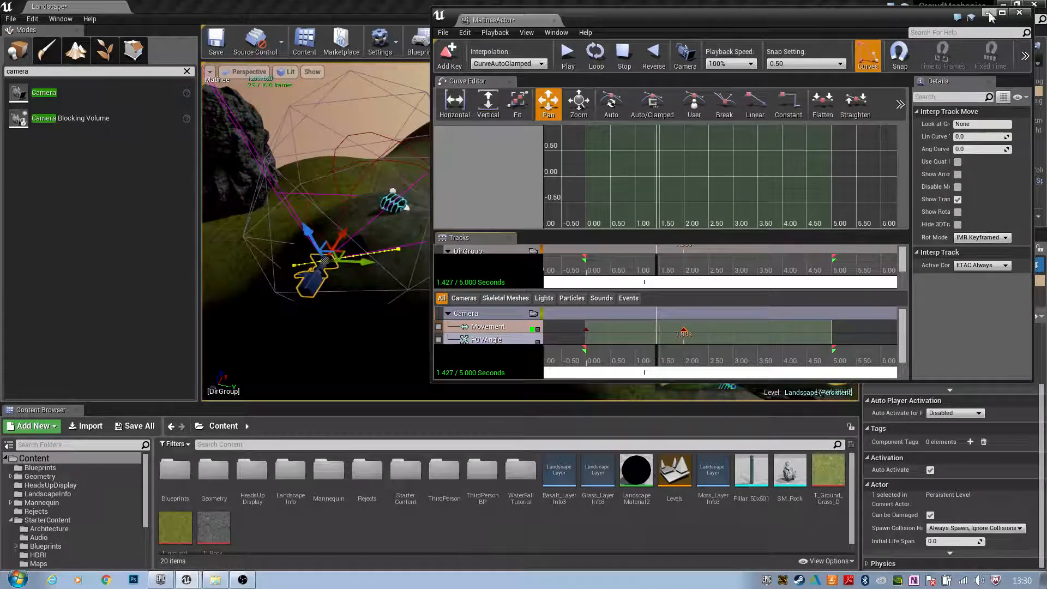
# Reposition the Matinee window over the lower viewport and enlarge the Camera group's track area, keeping the camera path in view.
pyautogui.moveTo(960, 18); pyautogui.dragTo(497, 241)
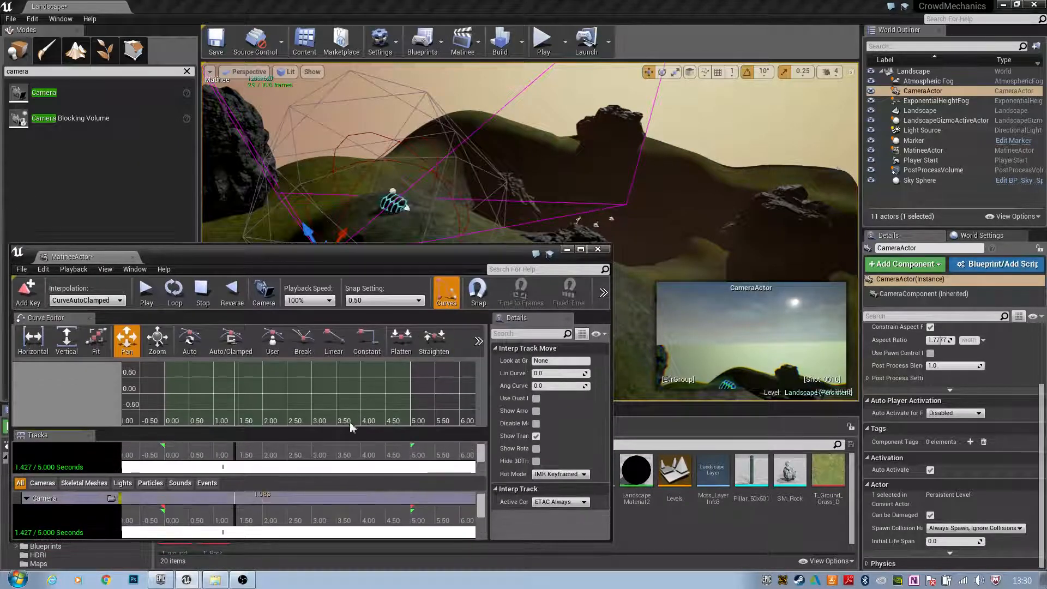
pyautogui.moveTo(317, 413); pyautogui.dragTo(320, 362)
pyautogui.moveTo(457, 263)
pyautogui.mouseDown()
pyautogui.moveTo(468, 282)
pyautogui.moveTo(470, 273)
pyautogui.mouseUp()
pyautogui.moveTo(497, 217); pyautogui.dragTo(474, 233, button='right')
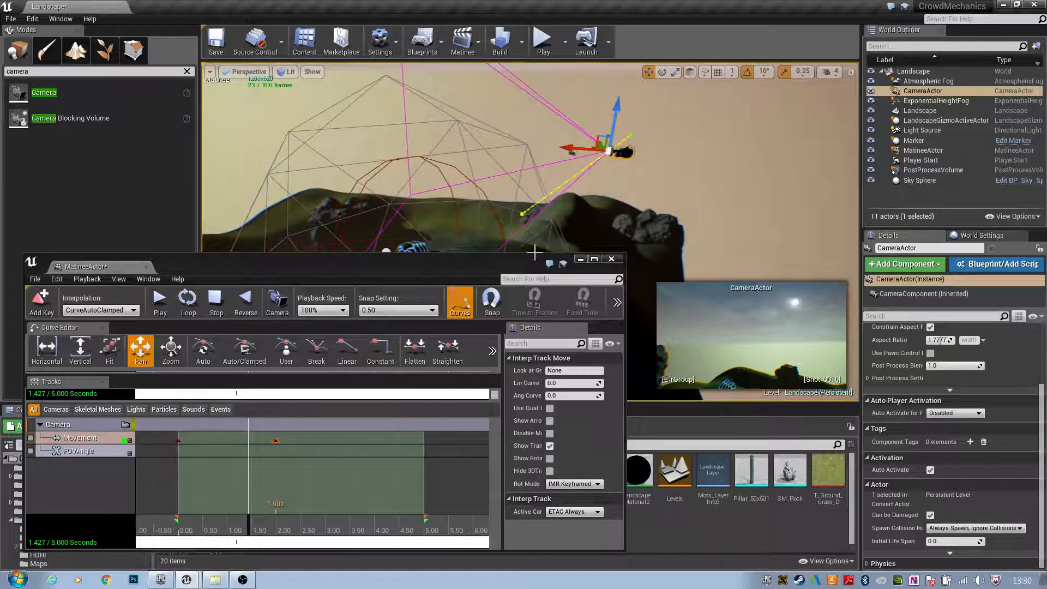
# Delete the Movement key at about 1.98 seconds and select the one at 0.00 seconds.
pyautogui.moveTo(243, 526); pyautogui.dragTo(178, 497)
pyautogui.click(275, 441)
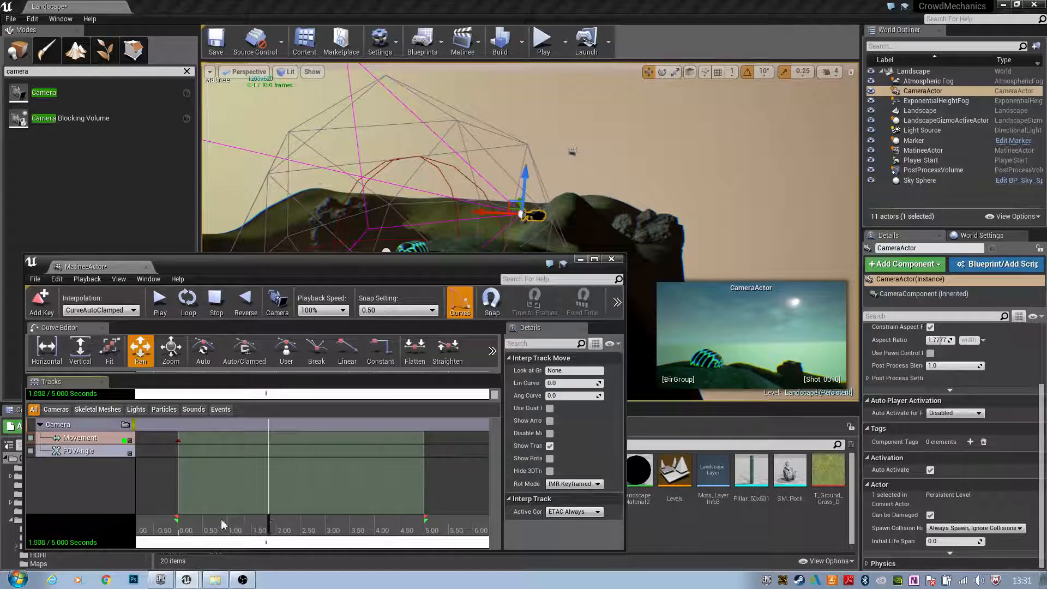
pyautogui.click(178, 441)
pyautogui.click(178, 441)
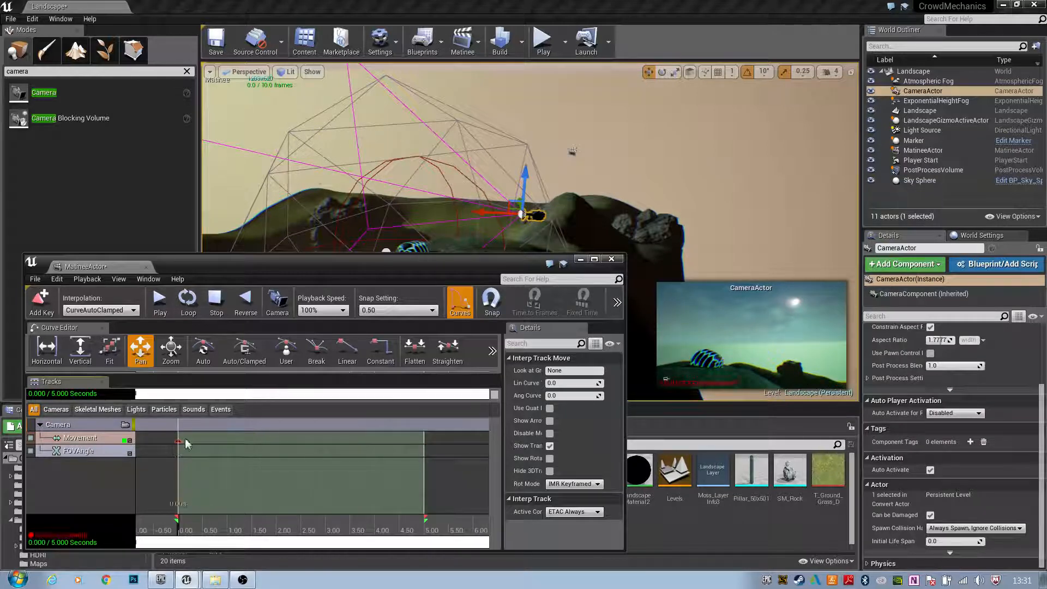
# Switch the level viewport to the CameraActor's view and reposition the Matinee window.
pyautogui.click(245, 72)
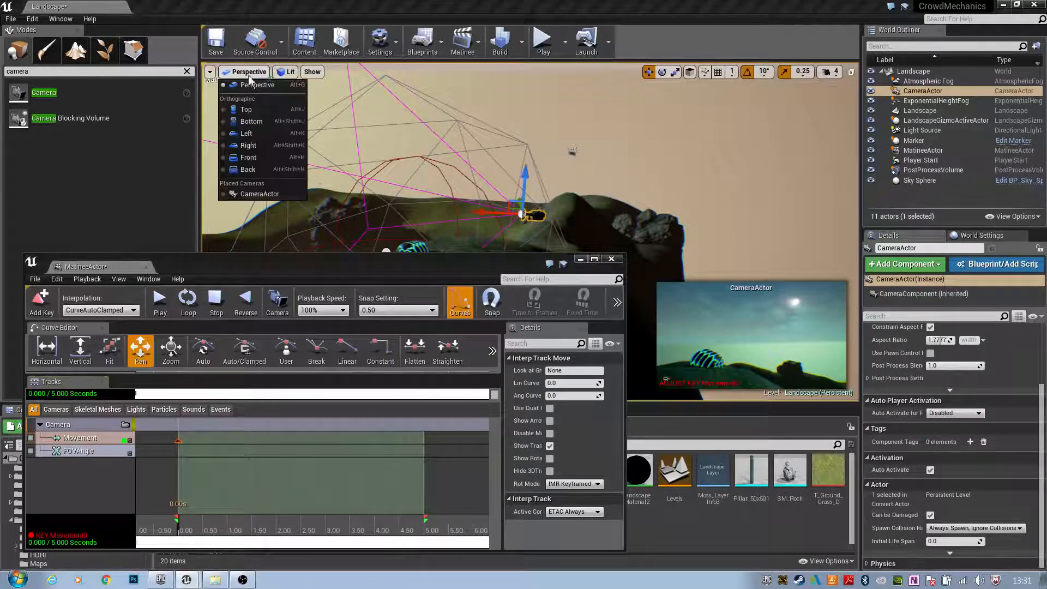
pyautogui.click(260, 195)
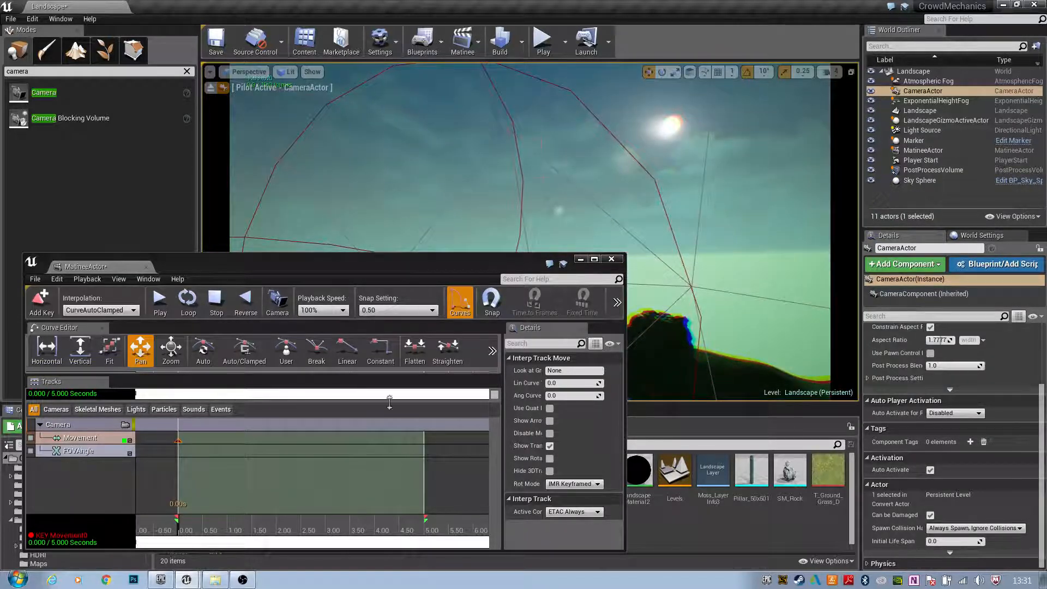
pyautogui.moveTo(362, 265); pyautogui.dragTo(532, 237)
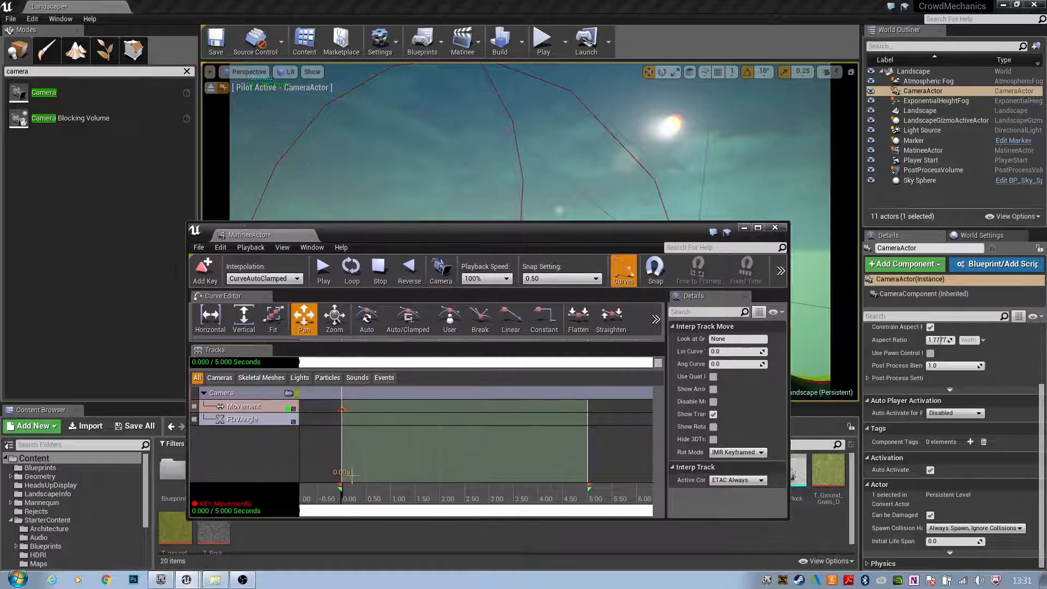
# Add a Movement key at about 1.48 seconds on the Camera group's track.
pyautogui.click(343, 499)
pyautogui.moveTo(421, 490); pyautogui.dragTo(414, 490)
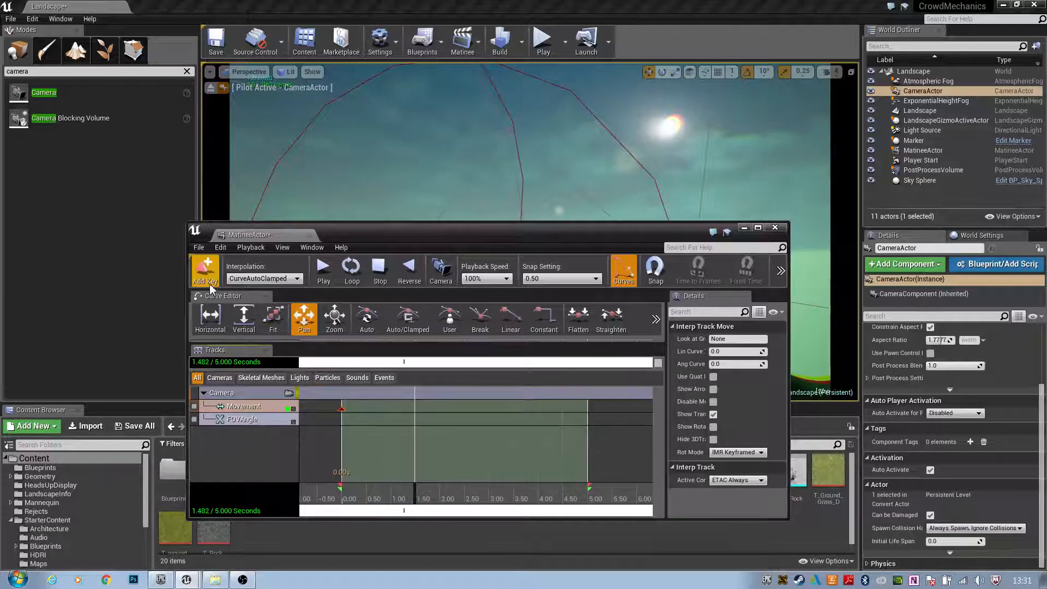
pyautogui.click(204, 270)
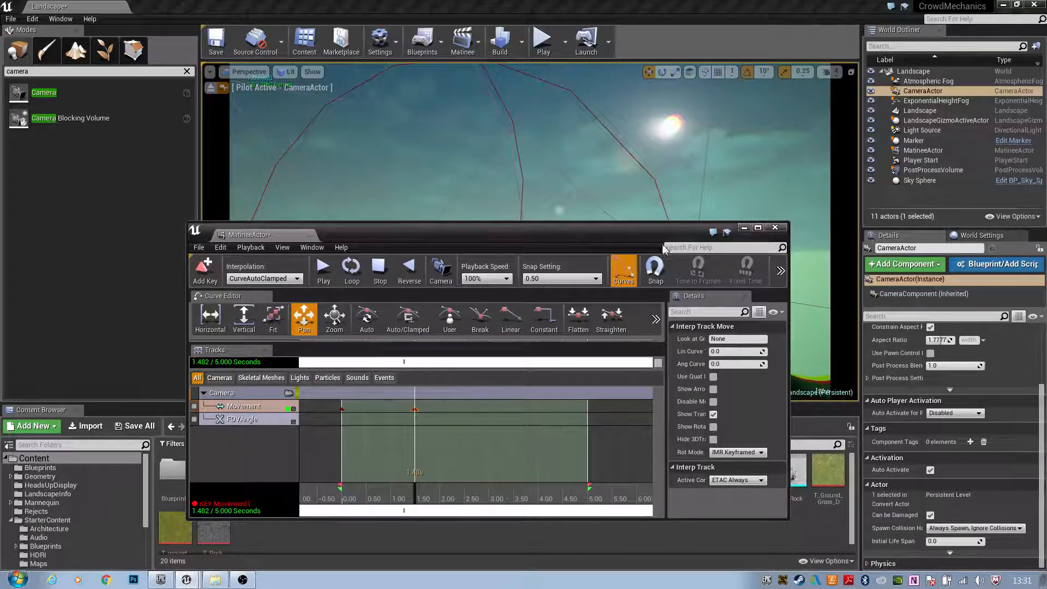
# Fly the piloted camera back from the marker to frame the whole hill for the new key, and bring the Matinee window back.
pyautogui.moveTo(670, 238); pyautogui.dragTo(26, 236)
pyautogui.press('s')
pyautogui.moveTo(569, 290); pyautogui.dragTo(526, 308, button='right')
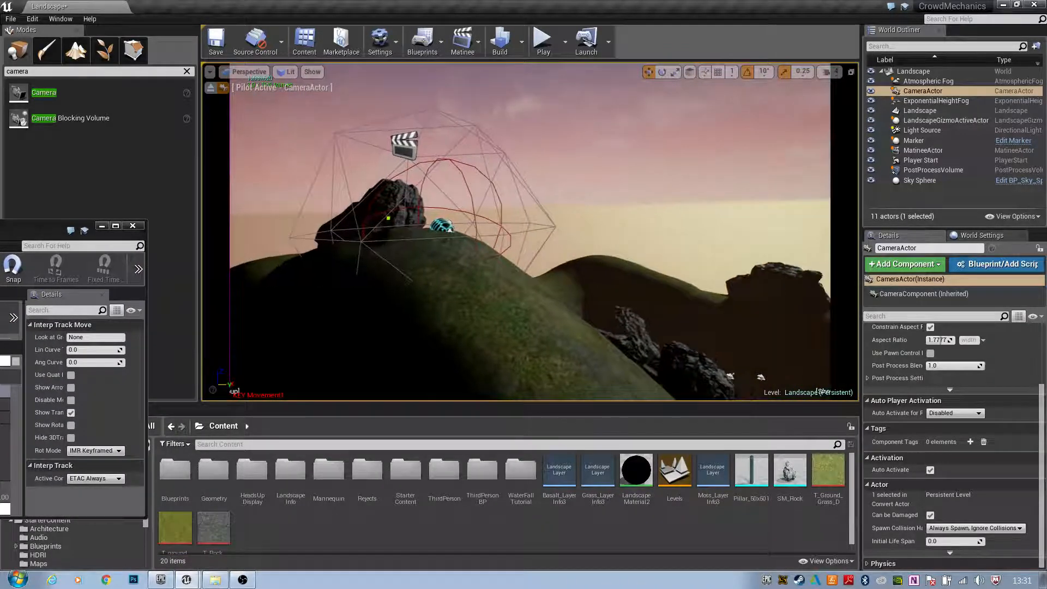
pyautogui.moveTo(21, 221); pyautogui.dragTo(760, 209)
pyautogui.moveTo(574, 225); pyautogui.dragTo(608, 294)
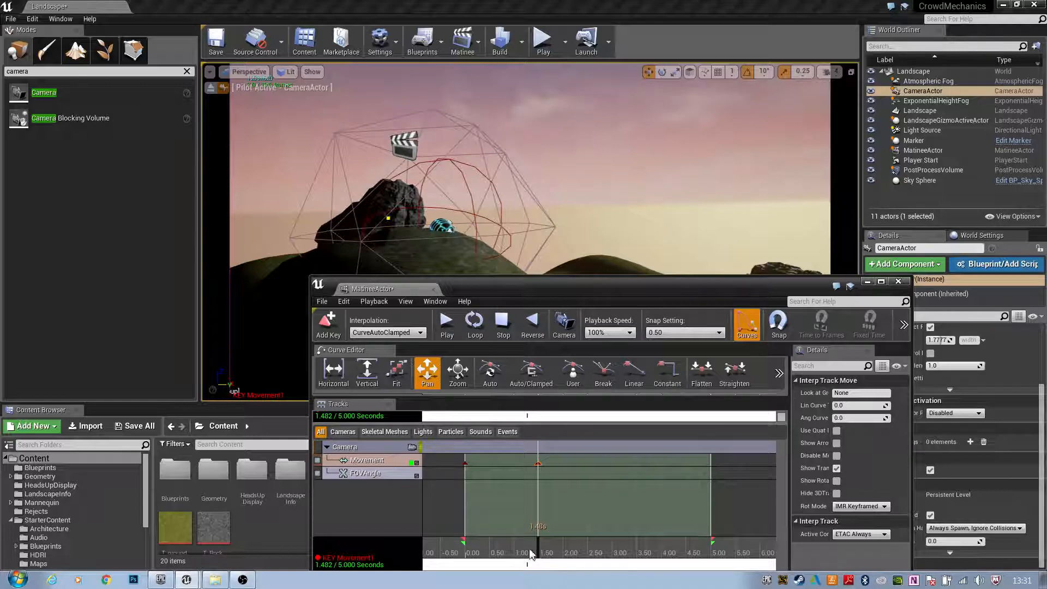
# Move the second Movement key to about 3.01 seconds on the timeline.
pyautogui.moveTo(529, 550); pyautogui.dragTo(680, 507)
pyautogui.click(537, 464)
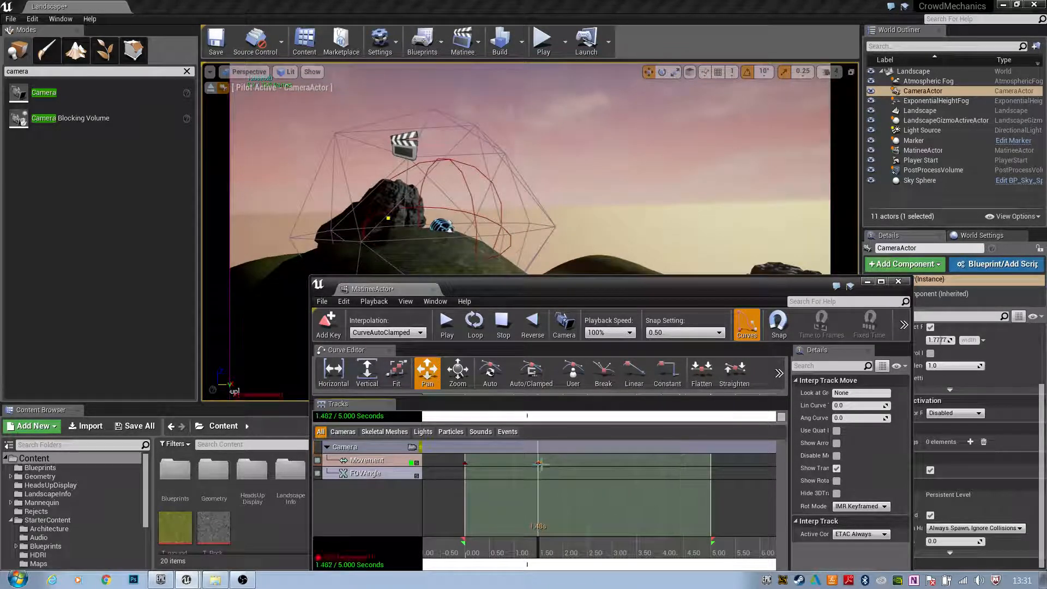
pyautogui.press('Return')
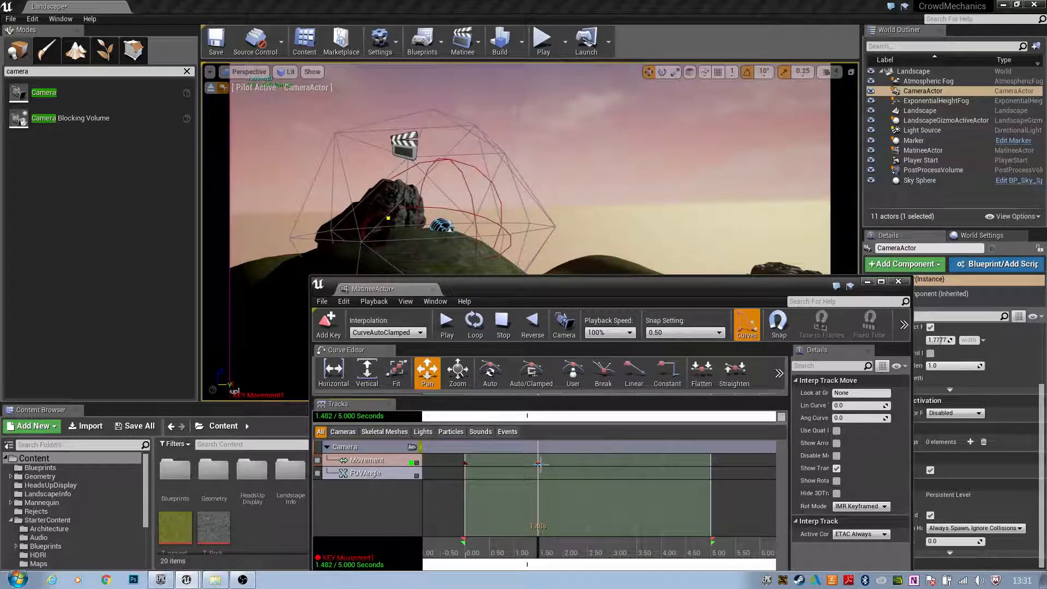
pyautogui.moveTo(538, 464); pyautogui.dragTo(615, 476)
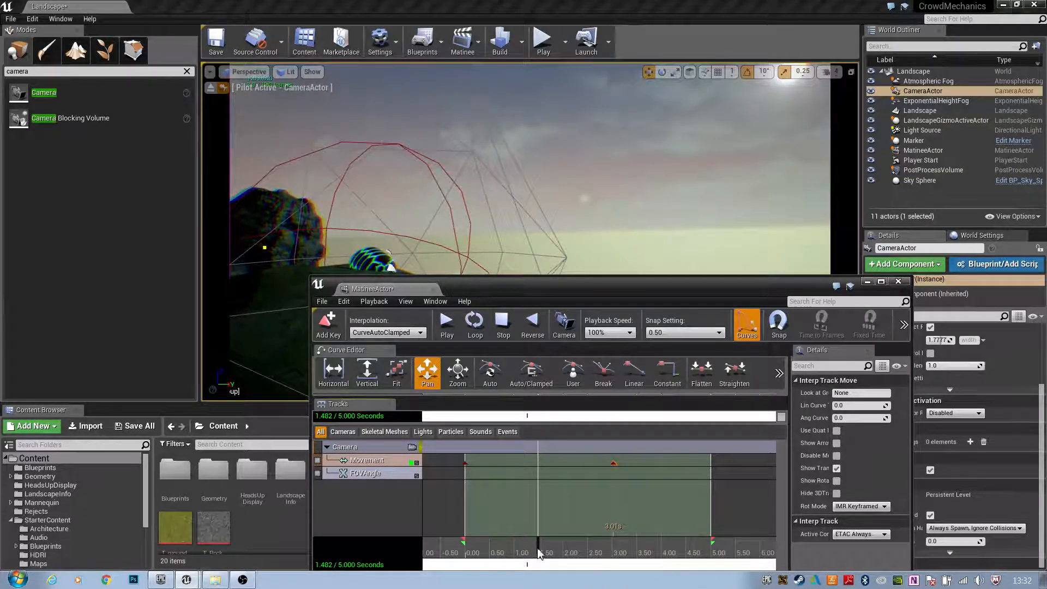
# Scrub through the timeline to preview the camera move between the two Movement keys, ending at about 3.78 seconds.
pyautogui.moveTo(537, 551); pyautogui.dragTo(455, 554)
pyautogui.click(612, 542)
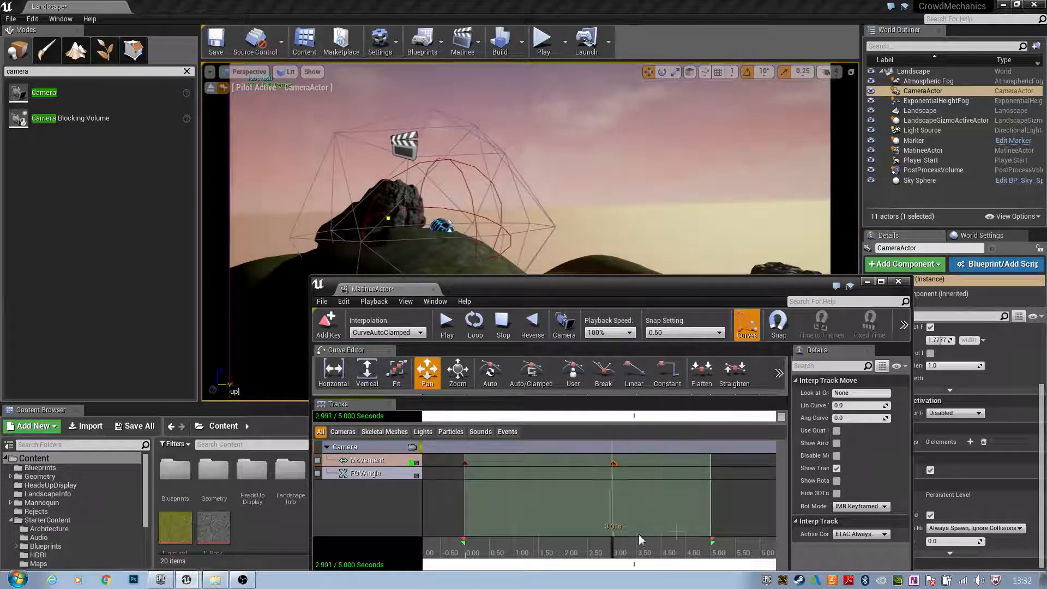
pyautogui.moveTo(639, 540)
pyautogui.mouseDown()
pyautogui.moveTo(682, 543)
pyautogui.moveTo(651, 548)
pyautogui.mouseUp()
pyautogui.scroll(-3, 736, 483)
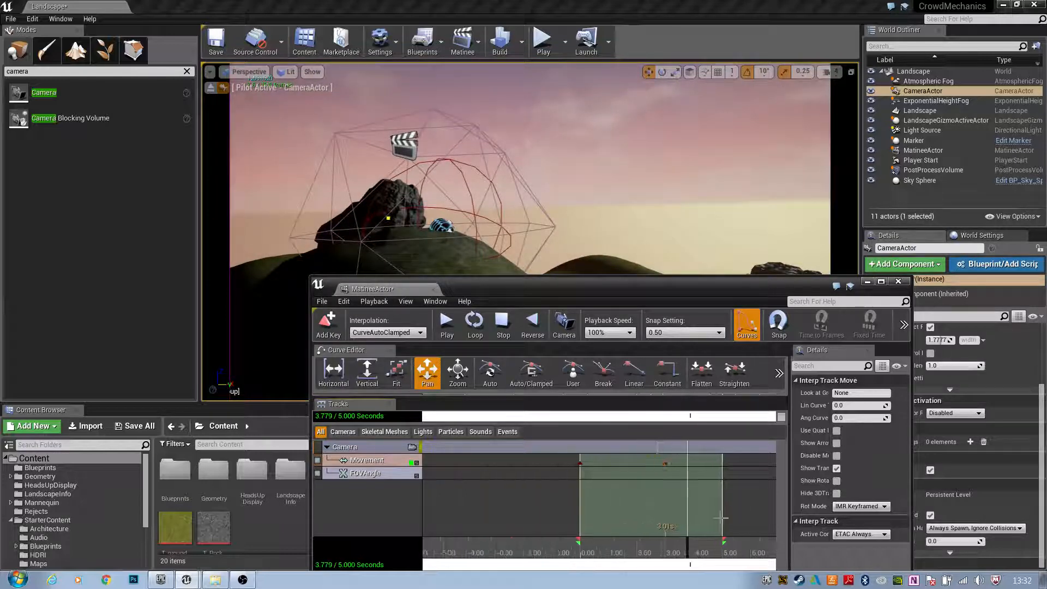
# Extend the Matinee sequence's end and its loop section to about 10.18 seconds.
pyautogui.moveTo(583, 524); pyautogui.dragTo(762, 533)
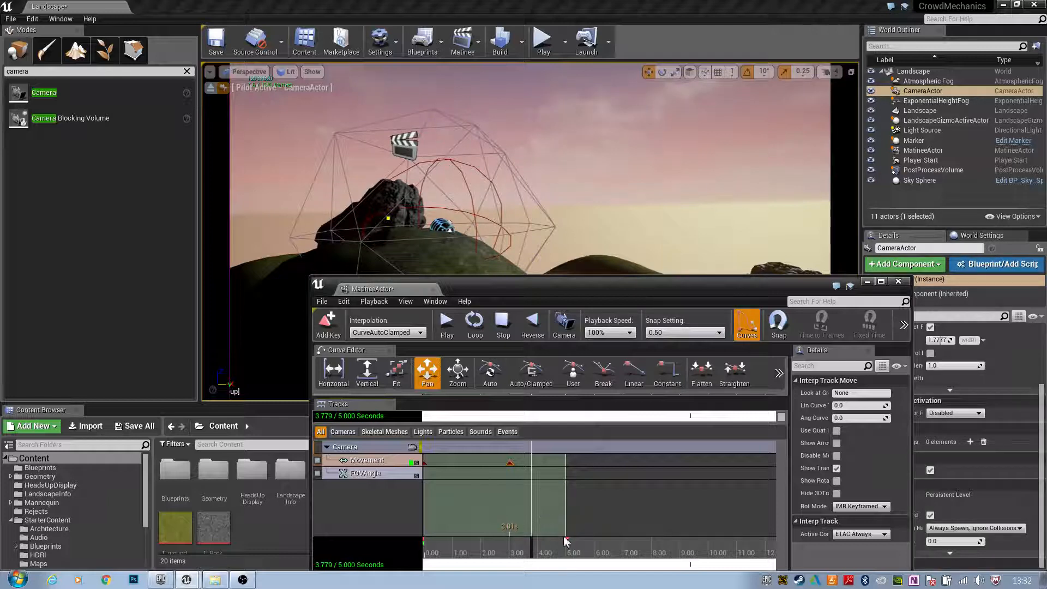
pyautogui.moveTo(568, 539)
pyautogui.mouseDown()
pyautogui.moveTo(736, 543)
pyautogui.moveTo(716, 552)
pyautogui.mouseUp()
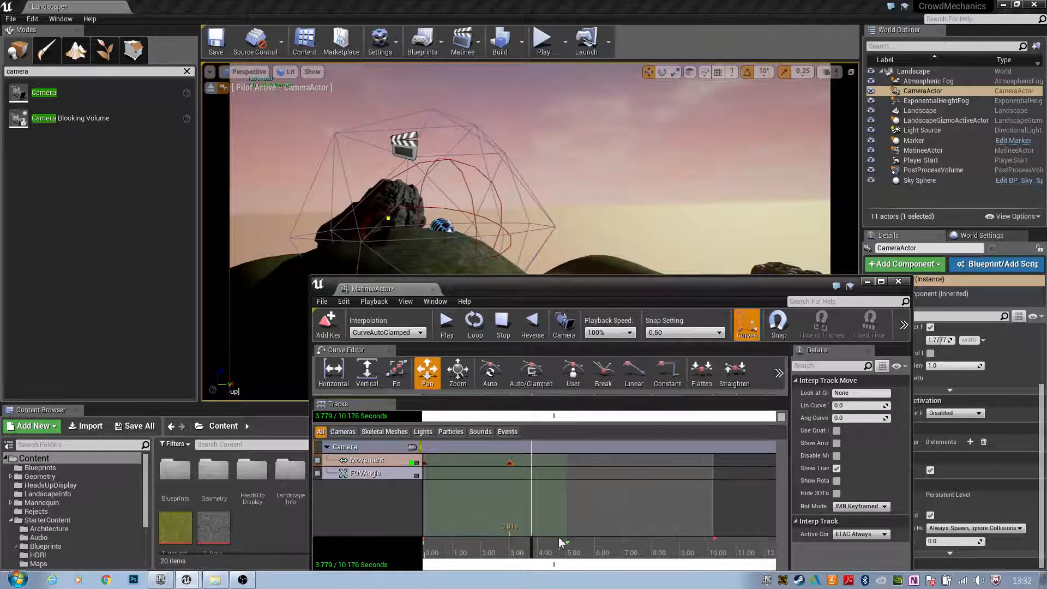
pyautogui.moveTo(568, 543); pyautogui.dragTo(715, 542)
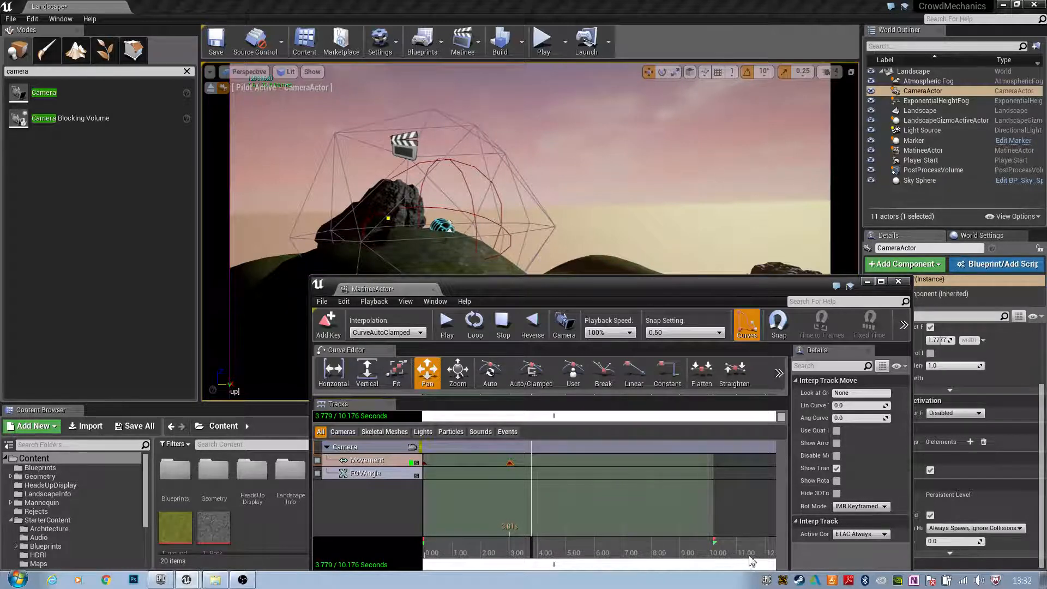
# Add a third Movement key at about 6.71 seconds on the Camera group's track and fly the piloted camera to a new view for it.
pyautogui.moveTo(532, 533); pyautogui.dragTo(601, 532)
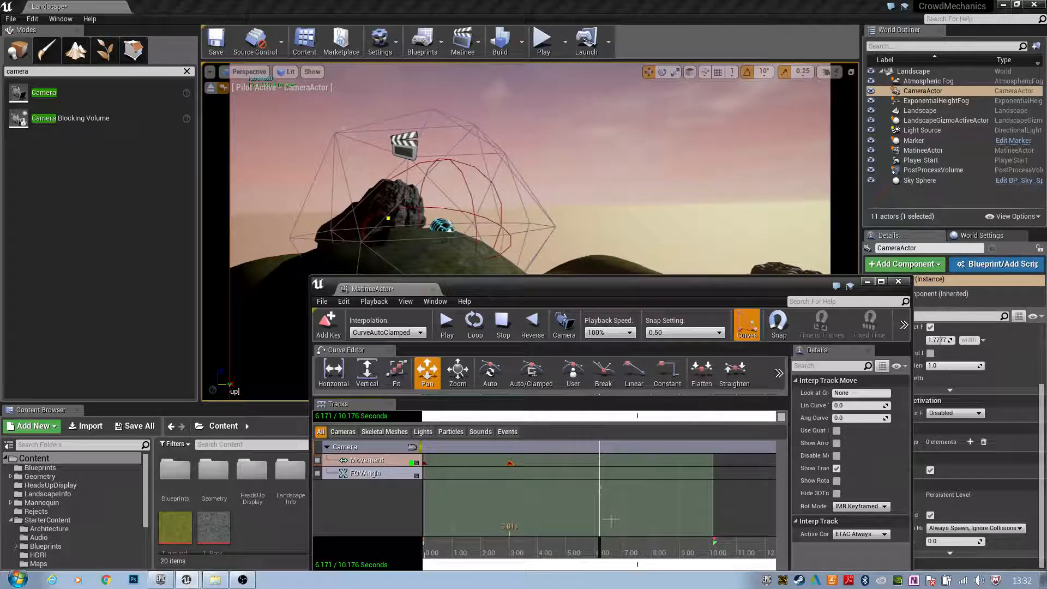
pyautogui.moveTo(600, 562)
pyautogui.mouseDown()
pyautogui.moveTo(574, 551)
pyautogui.moveTo(633, 547)
pyautogui.moveTo(615, 554)
pyautogui.mouseUp()
pyautogui.click(328, 324)
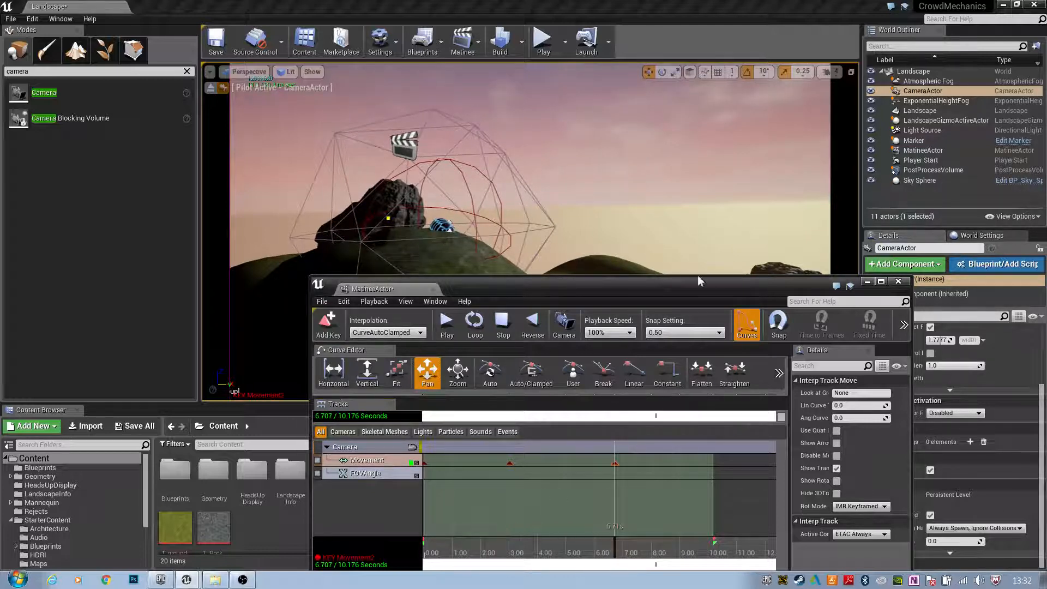
pyautogui.moveTo(751, 200)
pyautogui.mouseDown(button='right')
pyautogui.moveTo(723, 232)
pyautogui.moveTo(707, 224)
pyautogui.moveTo(720, 228)
pyautogui.moveTo(750, 205)
pyautogui.mouseUp(button='right')
# Add a Movement key at about 10.18 seconds with the piloted camera framing the hill from afar, and return the timeline to 0 seconds.
pyautogui.moveTo(614, 553); pyautogui.dragTo(731, 556)
pyautogui.moveTo(719, 188); pyautogui.dragTo(719, 188, button='right')
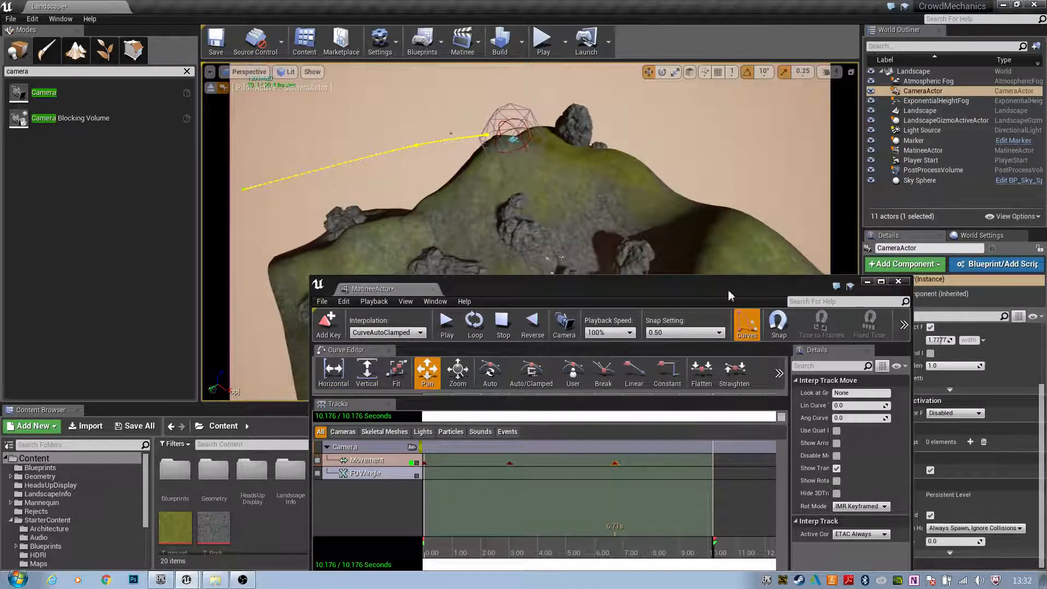
pyautogui.moveTo(717, 557); pyautogui.dragTo(731, 515)
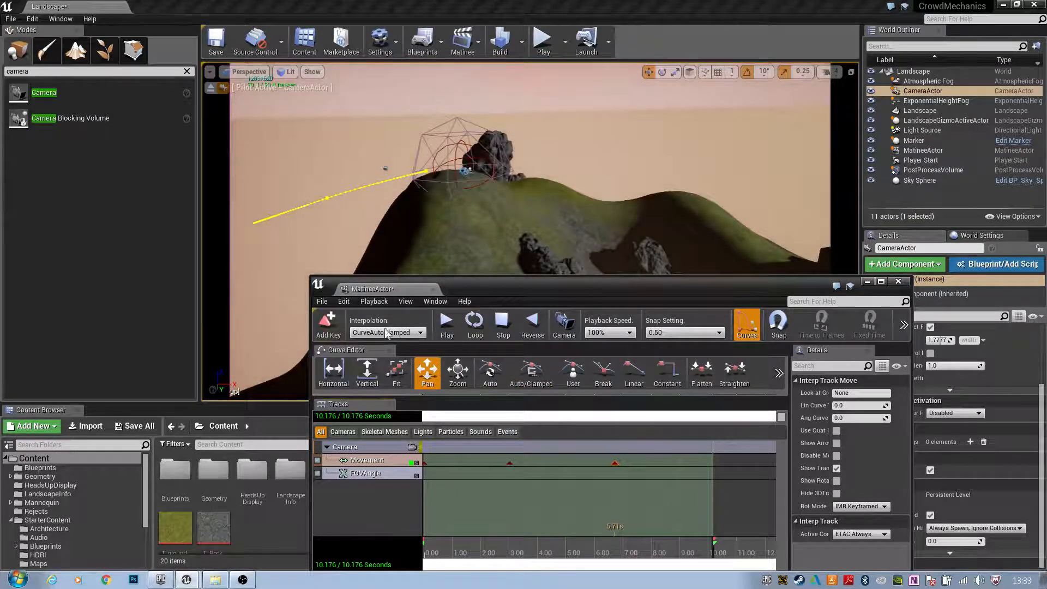
pyautogui.moveTo(642, 175)
pyautogui.mouseDown(button='right')
pyautogui.moveTo(612, 178)
pyautogui.moveTo(626, 180)
pyautogui.mouseUp(button='right')
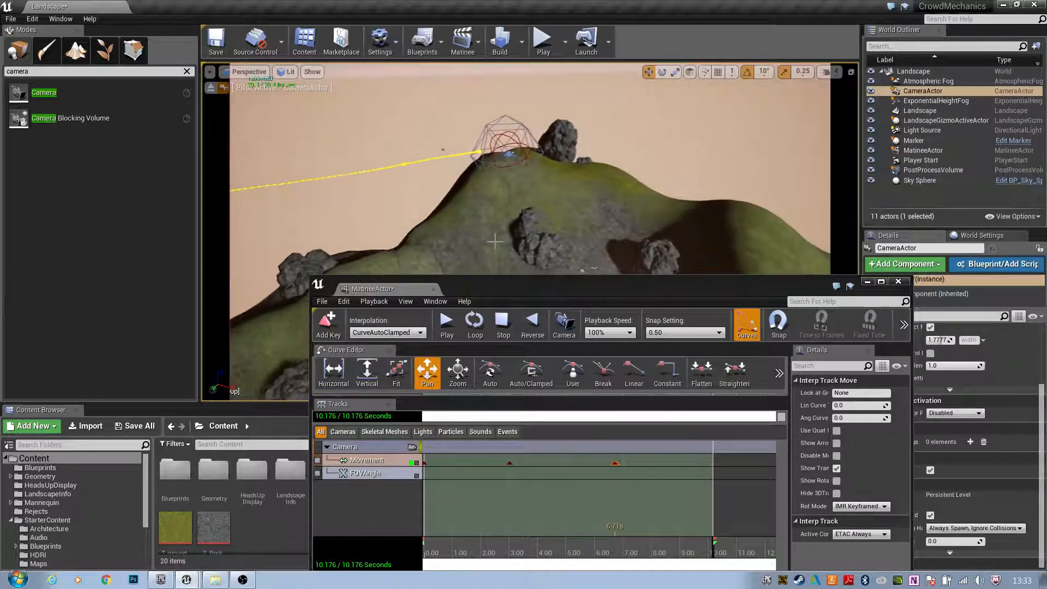
pyautogui.moveTo(573, 274); pyautogui.dragTo(537, 274, button='right')
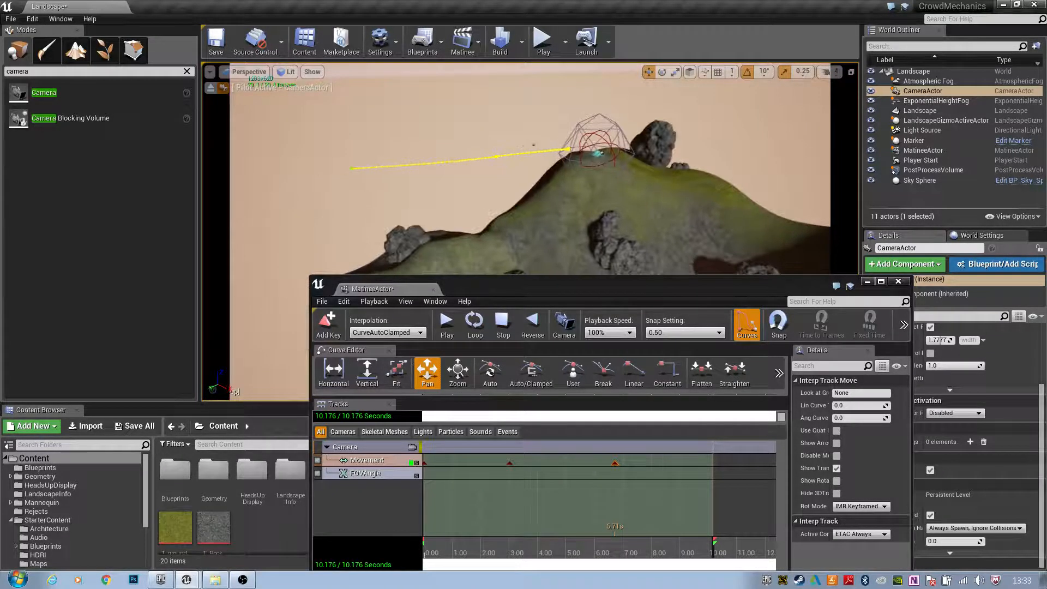
pyautogui.moveTo(607, 231); pyautogui.dragTo(630, 244, button='right')
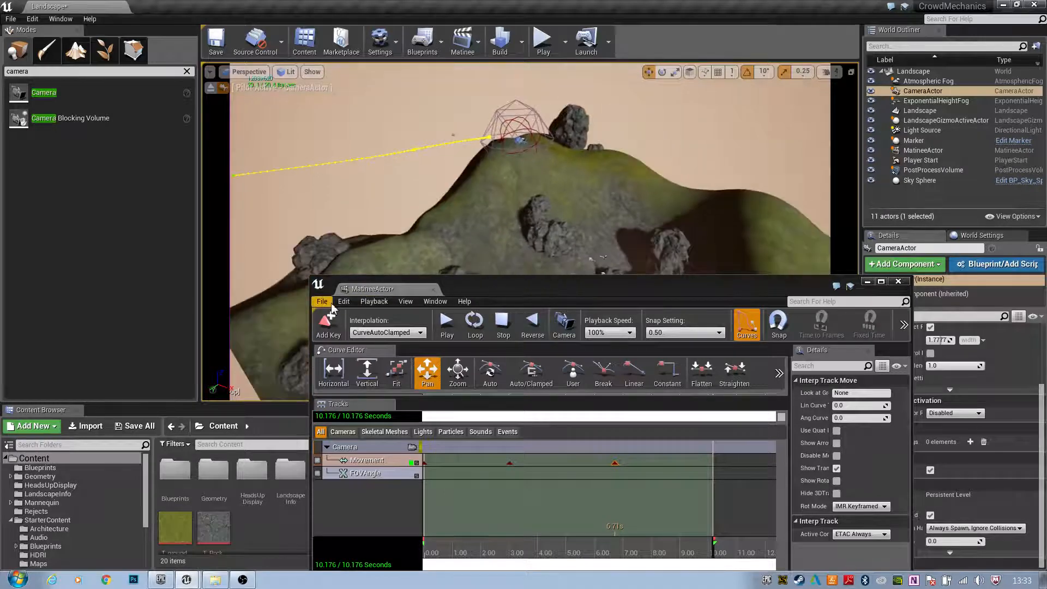
pyautogui.click(327, 323)
pyautogui.moveTo(724, 562); pyautogui.dragTo(421, 484)
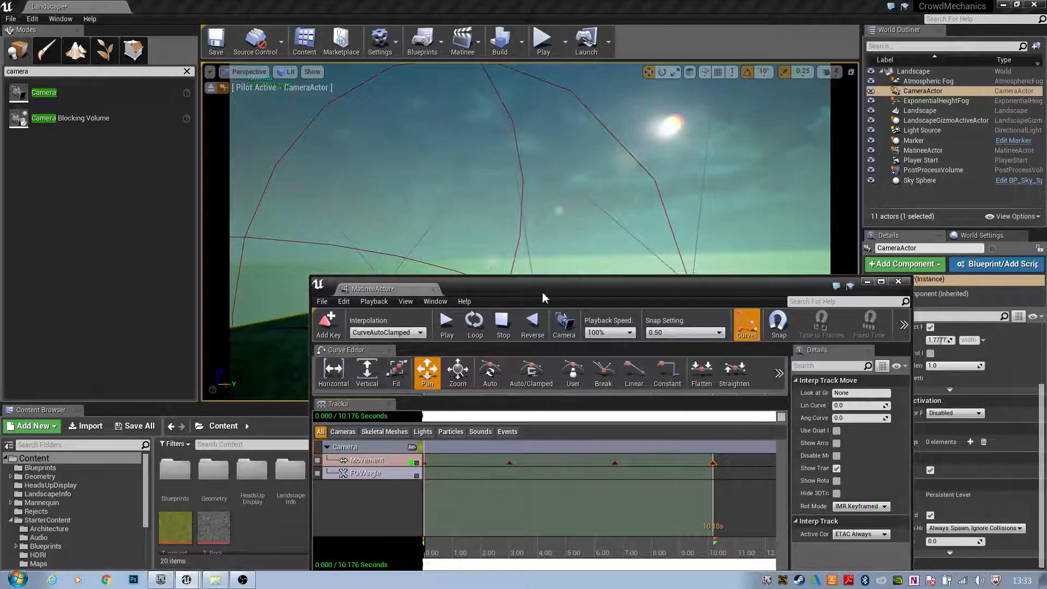
# Maximize the Matinee window, enlarge the curve editor and show the Movement track's curves in it.
pyautogui.moveTo(480, 283); pyautogui.dragTo(394, 239)
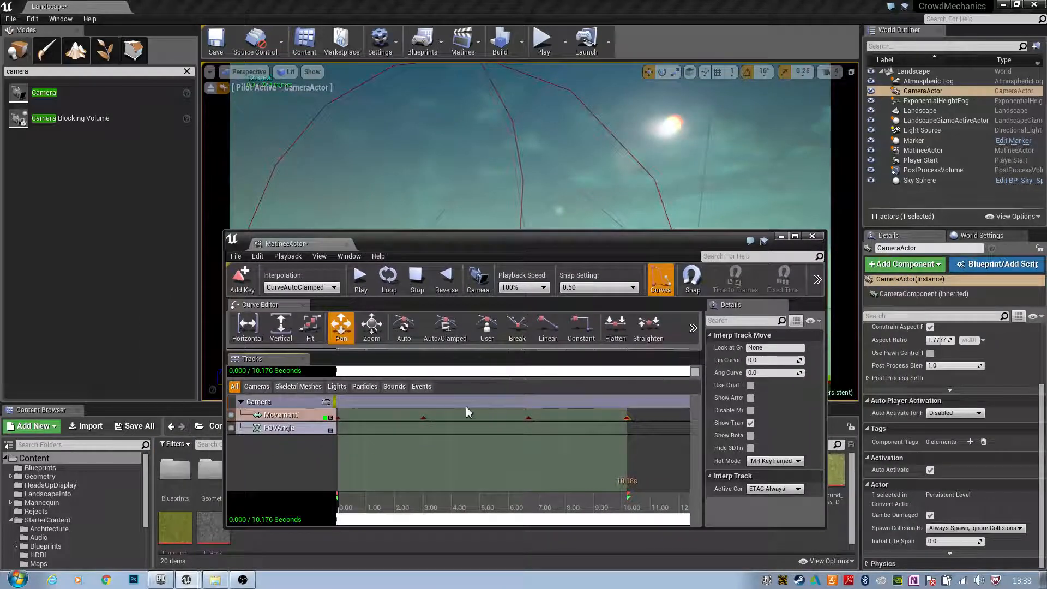
pyautogui.click(794, 236)
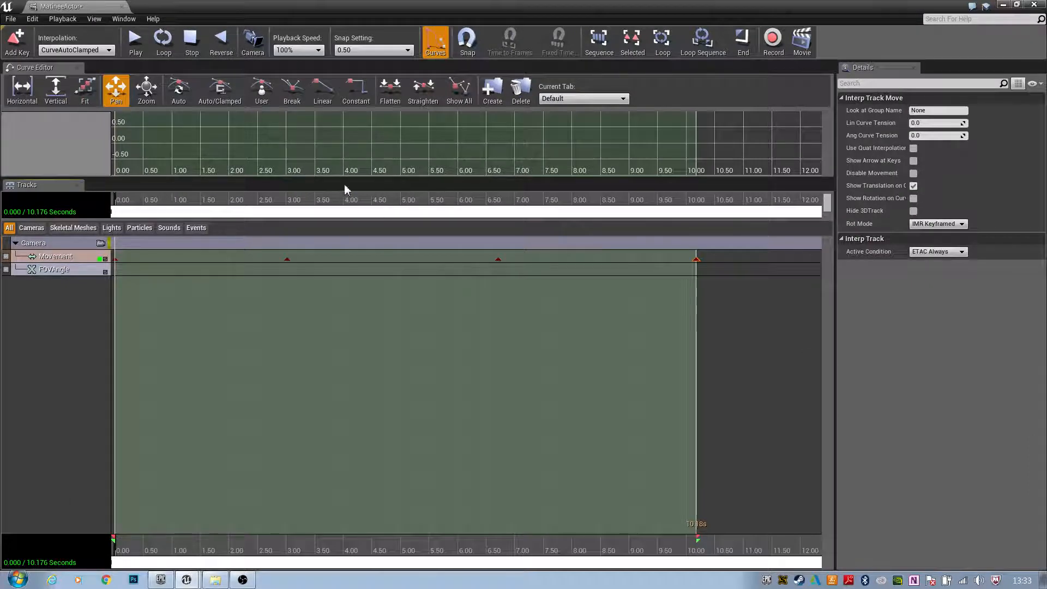
pyautogui.moveTo(351, 180); pyautogui.dragTo(267, 319)
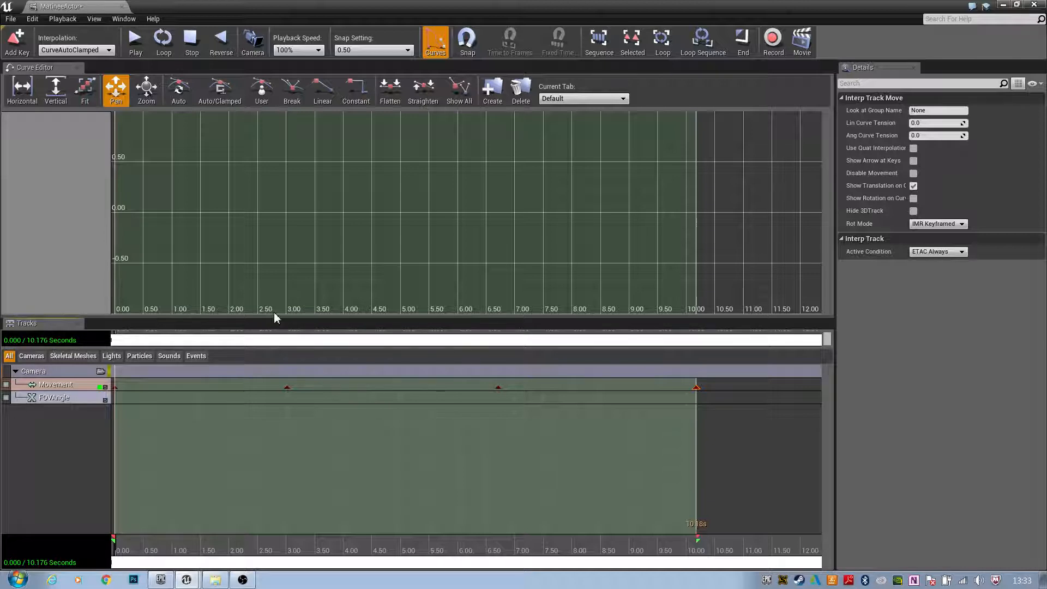
pyautogui.click(105, 389)
# Fit the Movement curves horizontally and vertically in the curve editor.
pyautogui.scroll(-4, 319, 243)
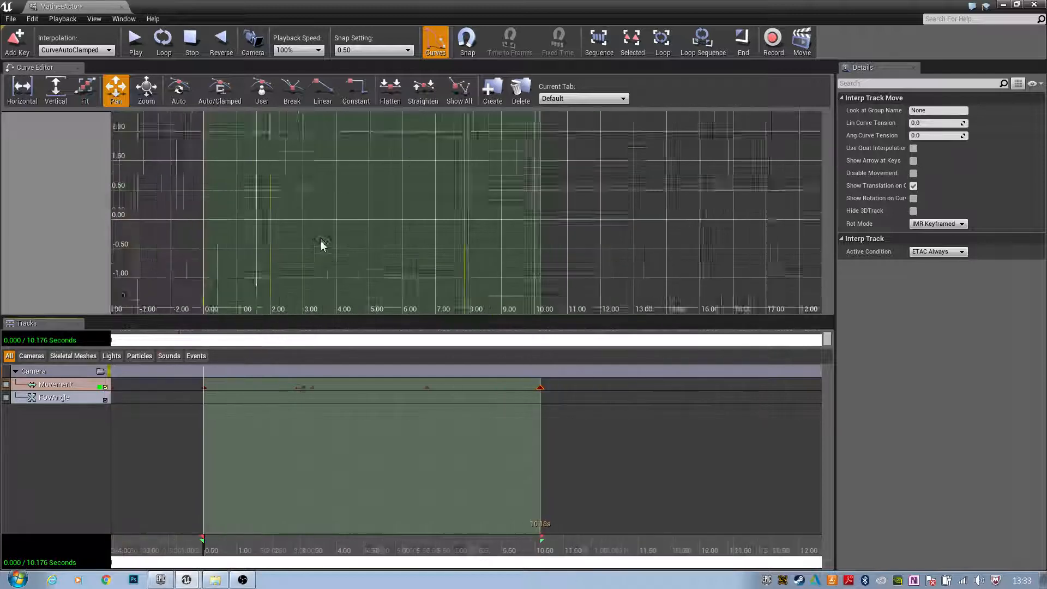
pyautogui.scroll(3, 319, 243)
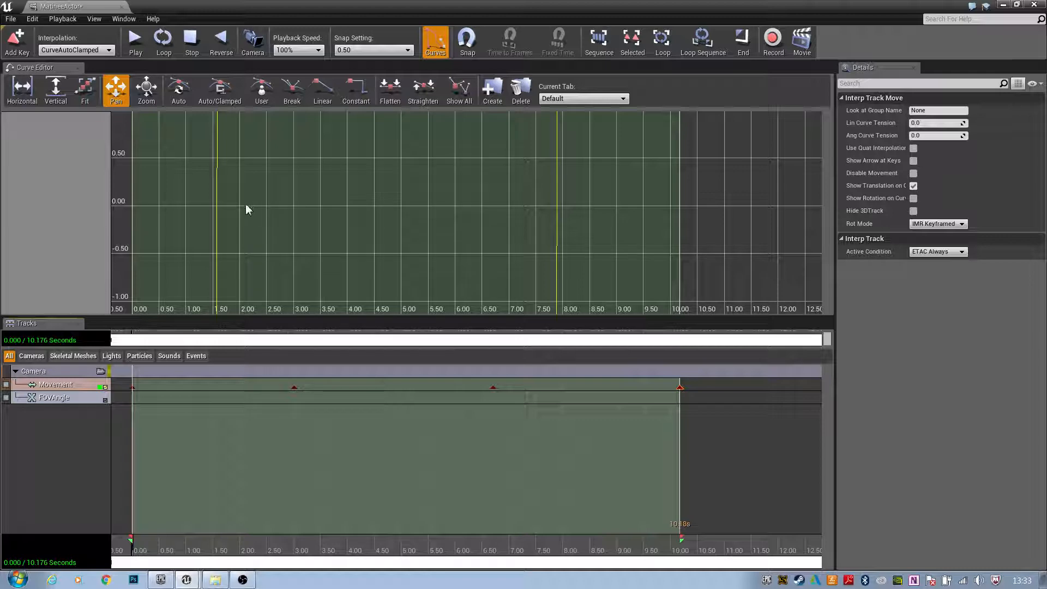
pyautogui.scroll(-12, 521, 196)
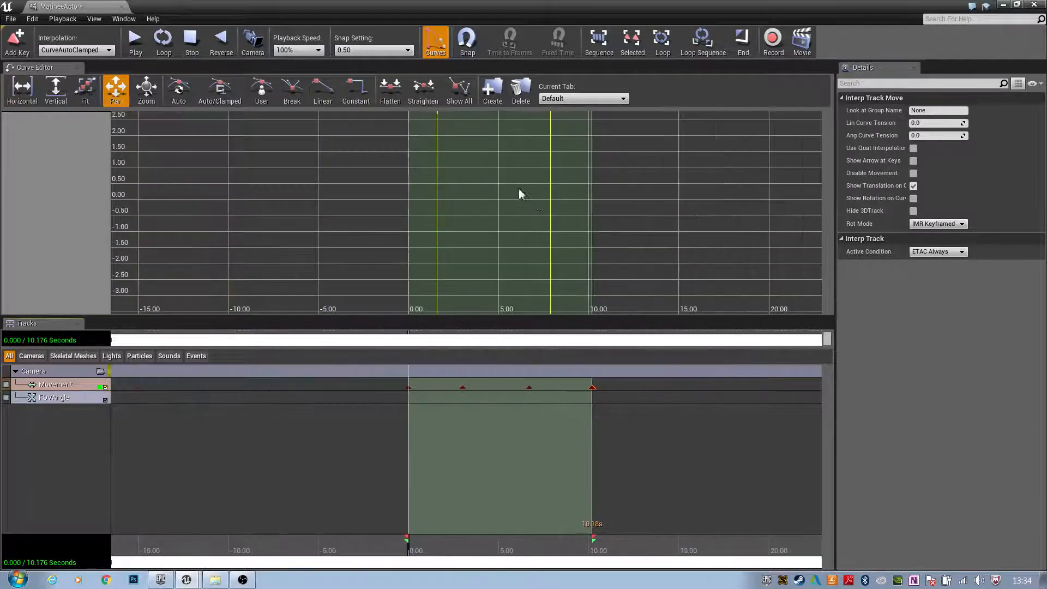
pyautogui.scroll(-6, 525, 211)
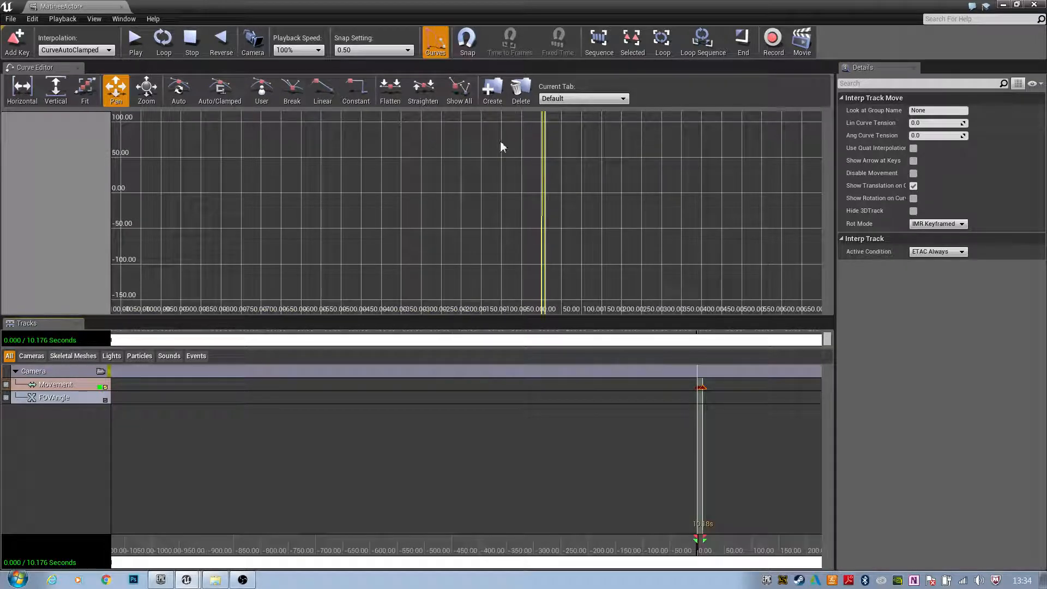
pyautogui.scroll(-3, 537, 174)
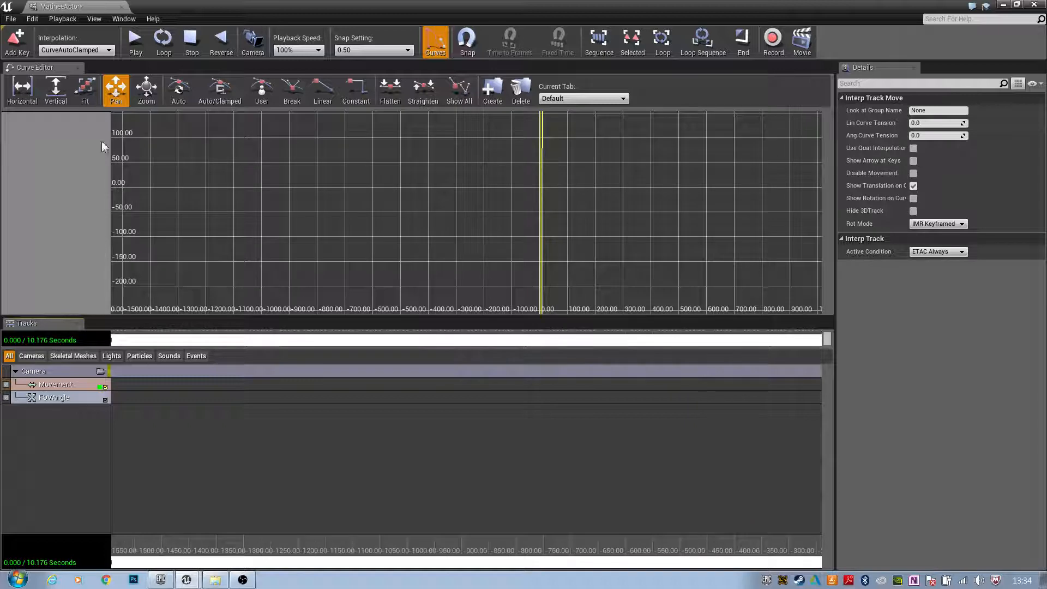
pyautogui.scroll(-4, 276, 237)
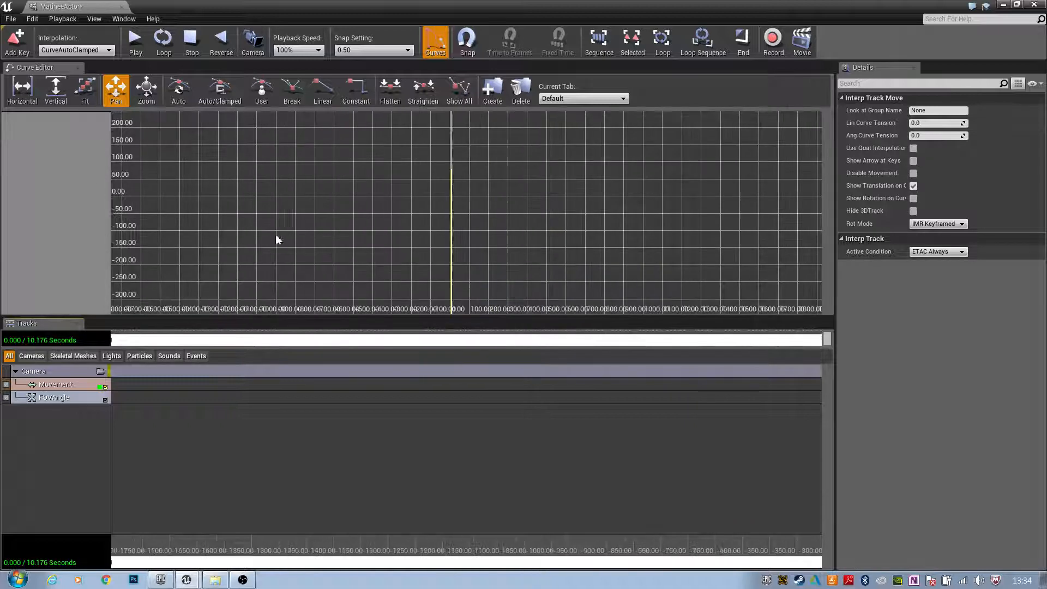
pyautogui.scroll(-5, 360, 226)
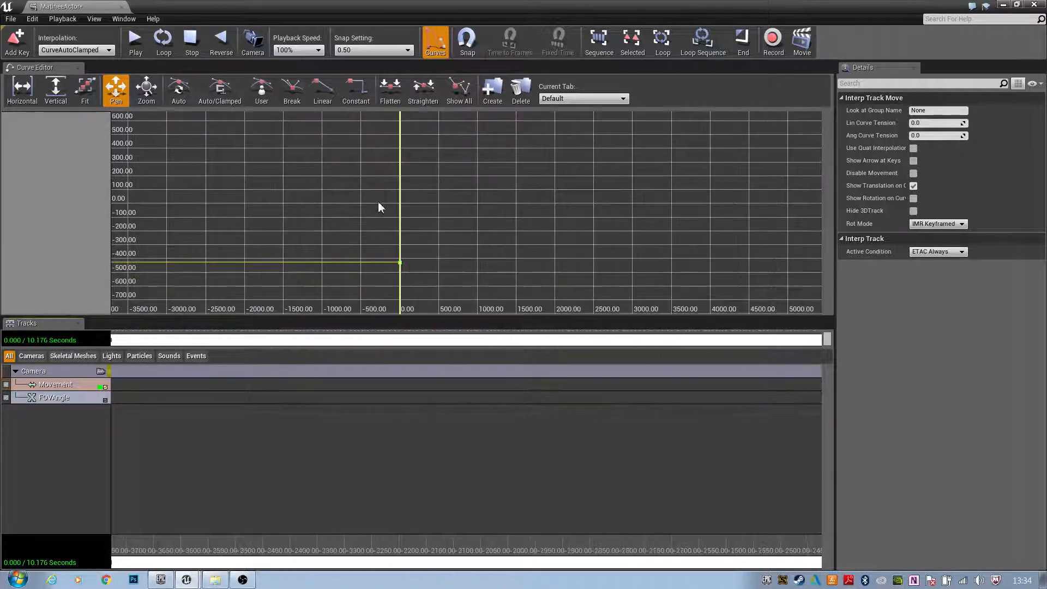
pyautogui.scroll(4, 384, 166)
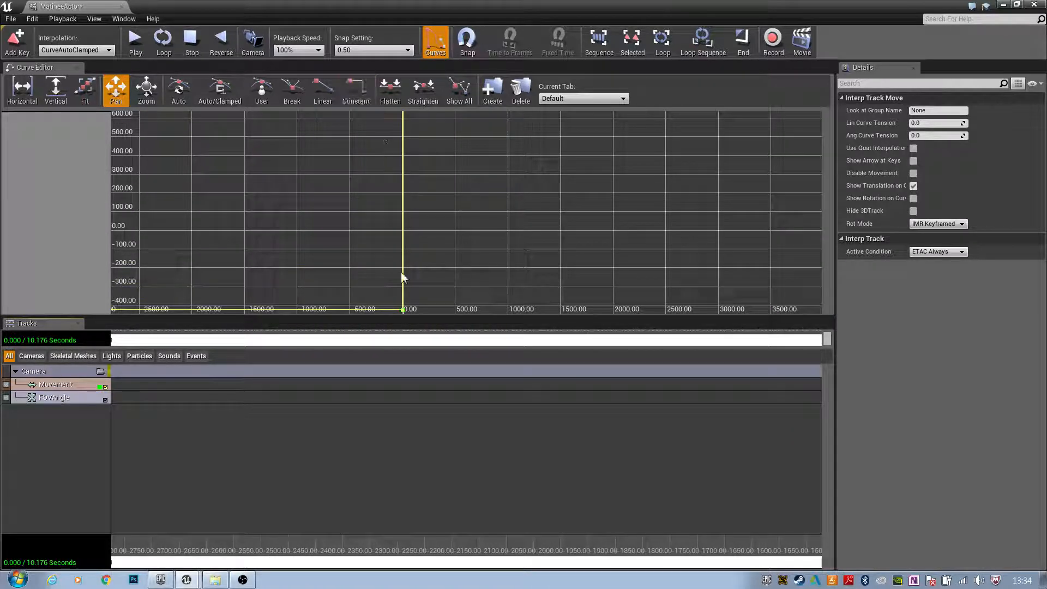
pyautogui.click(23, 93)
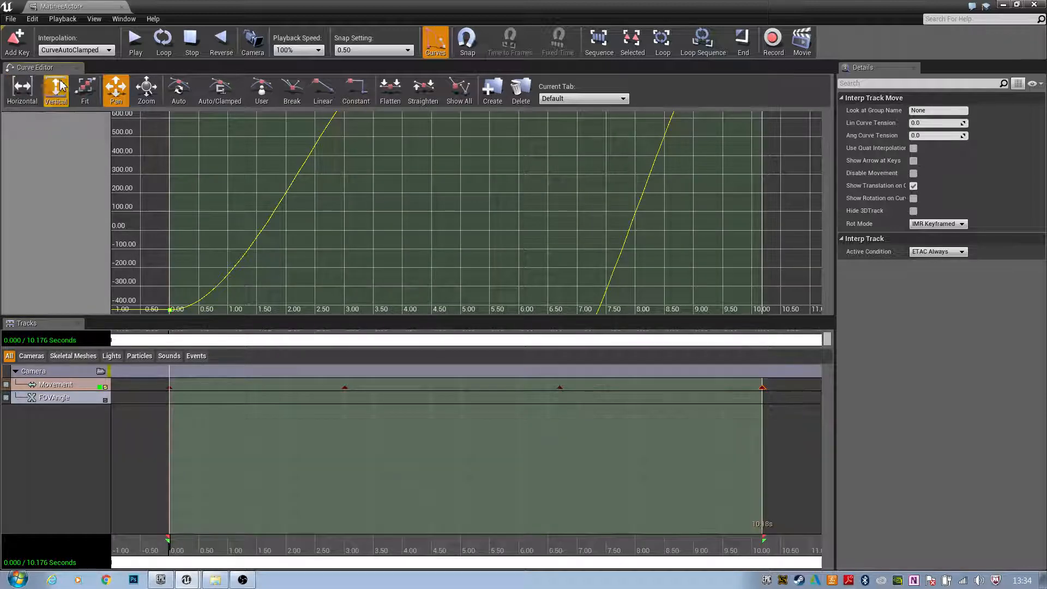
pyautogui.click(56, 90)
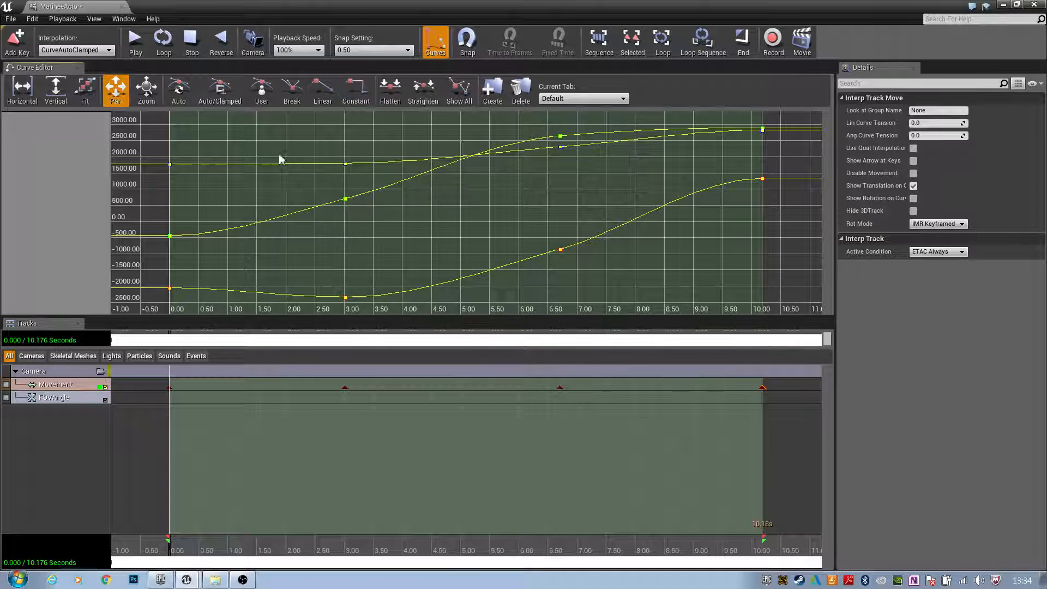
# Set all three curve points of the Movement key at about 3.01 seconds to Constant interpolation, restoring the Matinee window to its smaller size.
pyautogui.click(347, 166)
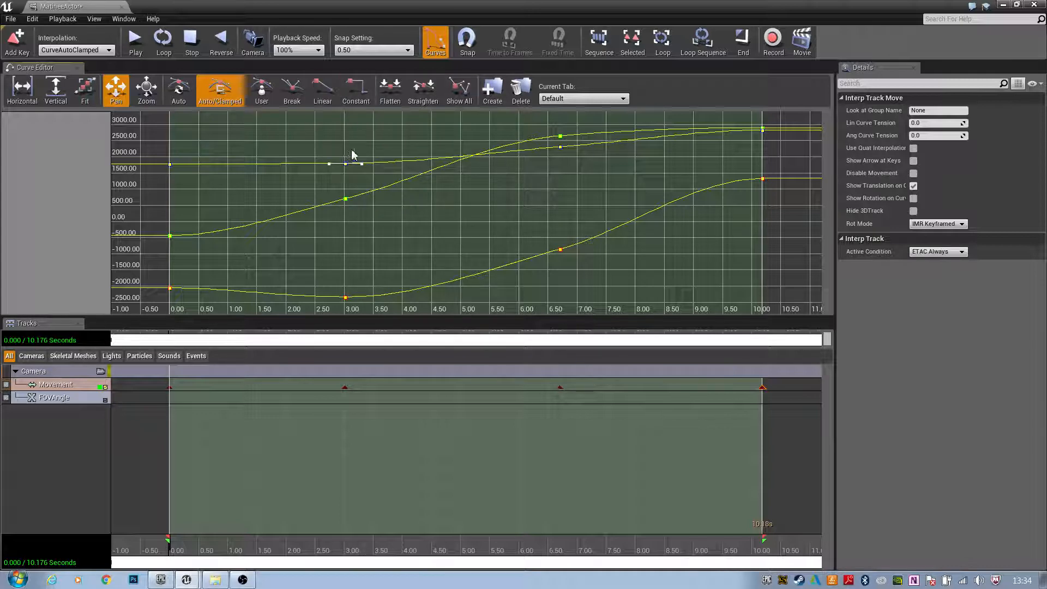
pyautogui.moveTo(153, 127); pyautogui.dragTo(184, 134)
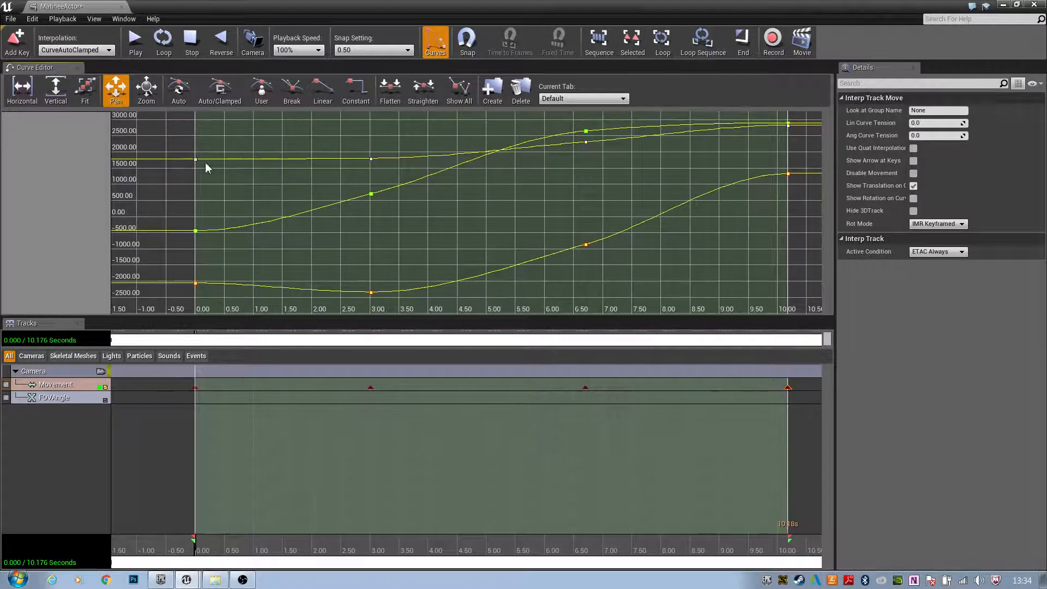
pyautogui.click(371, 159)
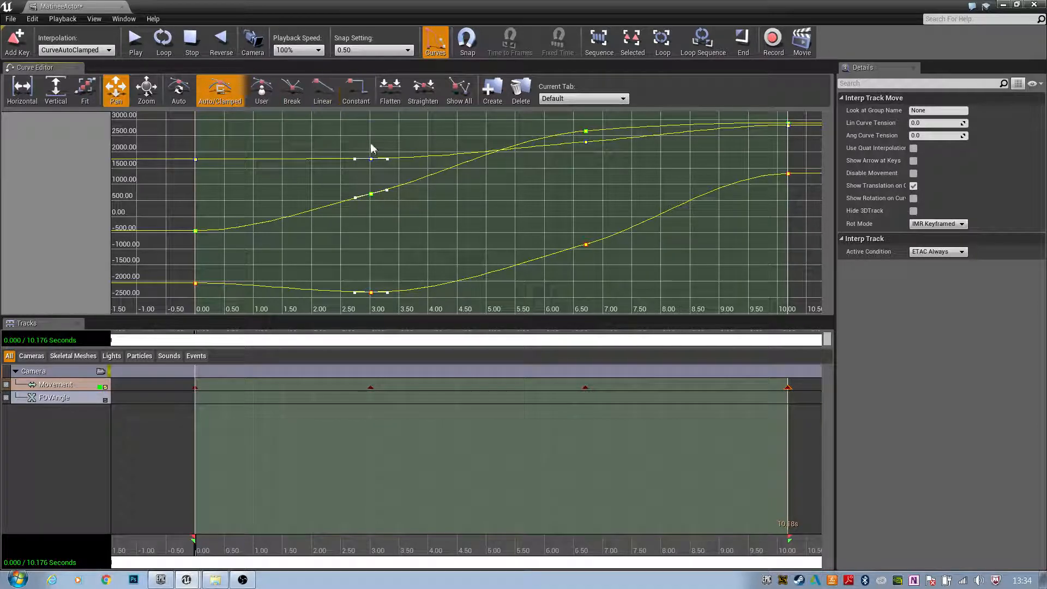
pyautogui.click(1016, 6)
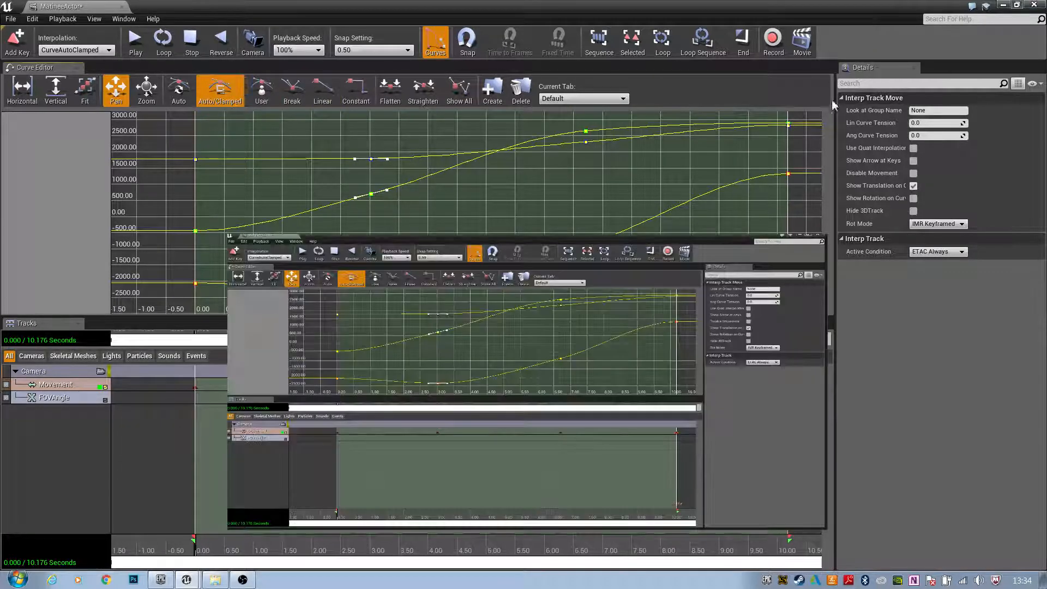
pyautogui.moveTo(485, 222); pyautogui.dragTo(373, 16)
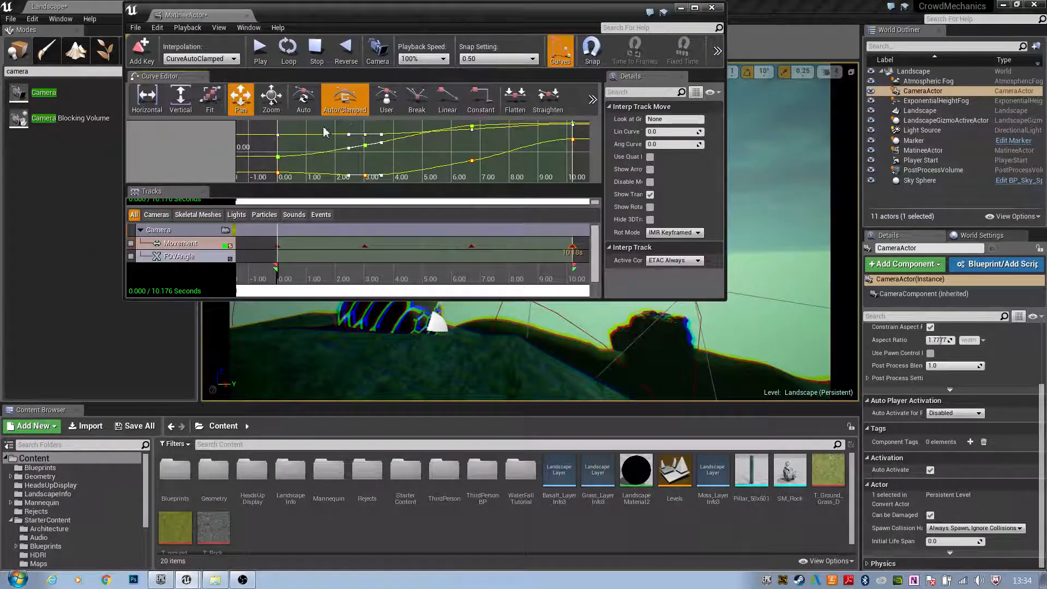
pyautogui.click(479, 100)
# Set the curve points of the Movement keys at about 6.71 seconds and at 0 seconds to Constant interpolation.
pyautogui.click(472, 127)
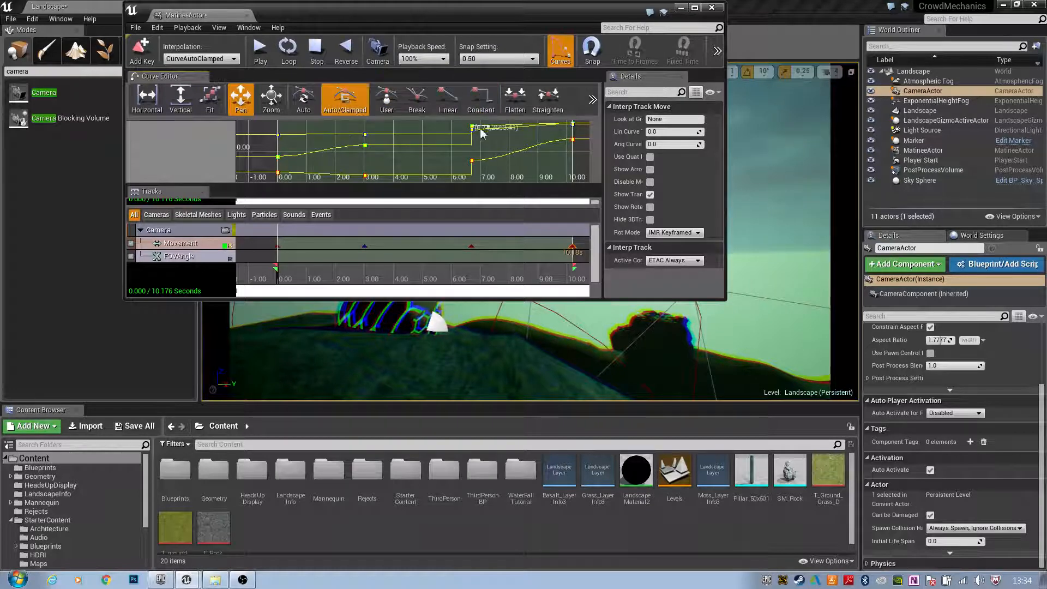
pyautogui.click(480, 98)
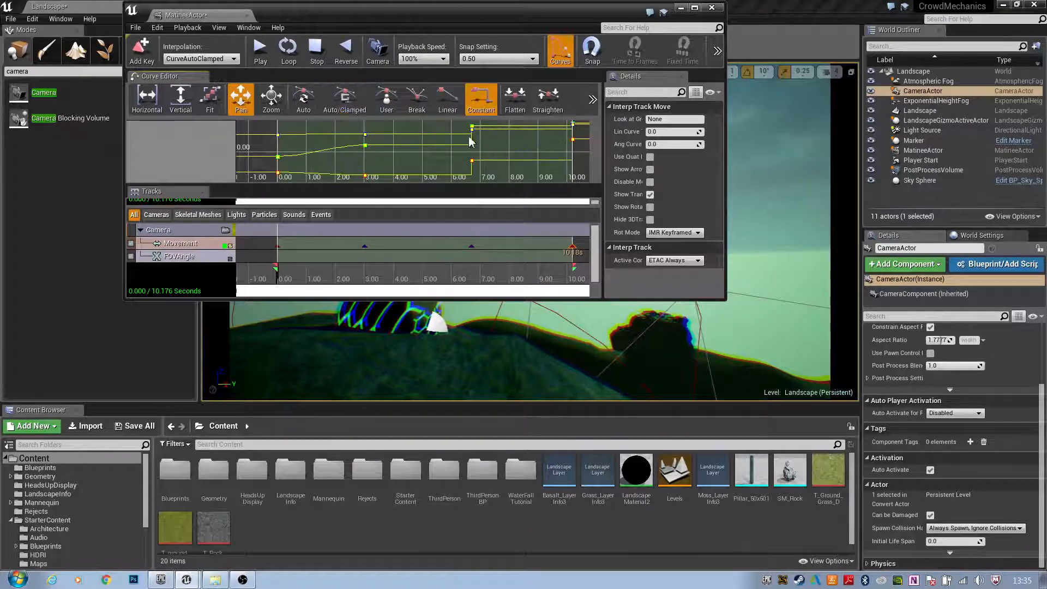
pyautogui.click(278, 136)
pyautogui.click(481, 98)
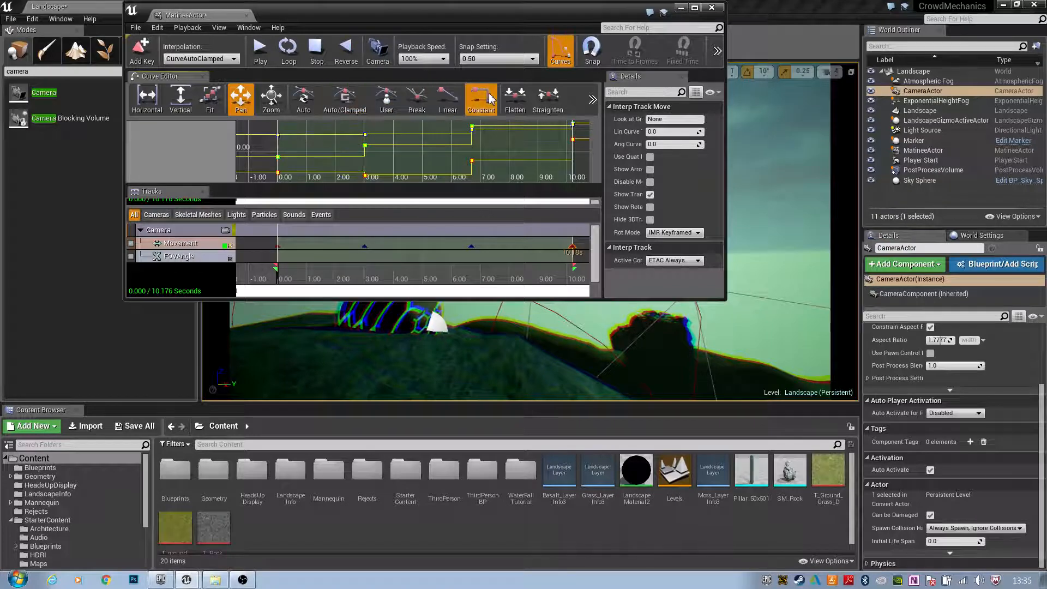
pyautogui.rightClick(495, 149)
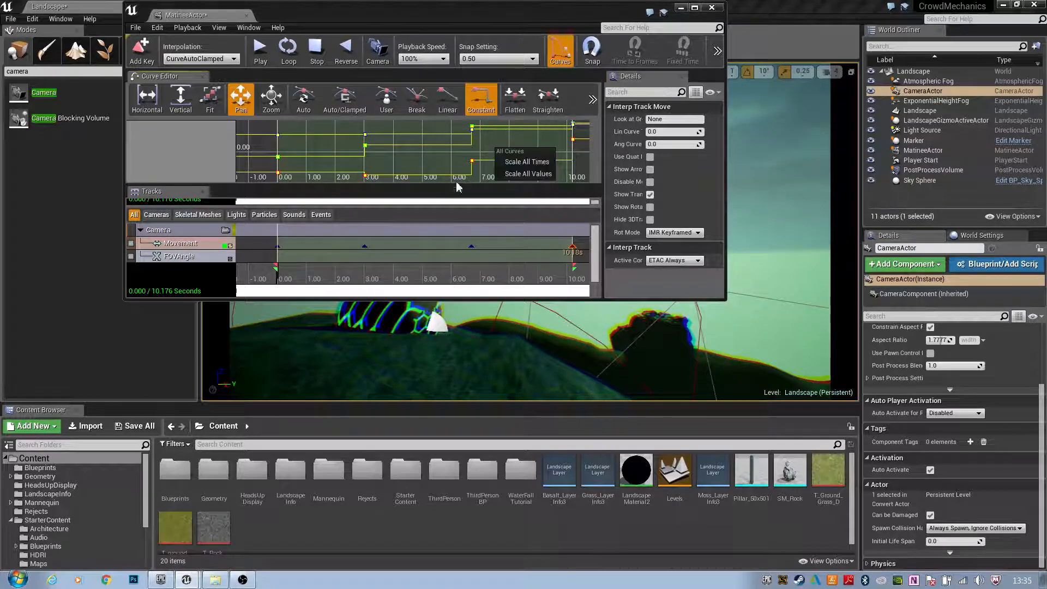
pyautogui.moveTo(360, 293); pyautogui.dragTo(589, 242)
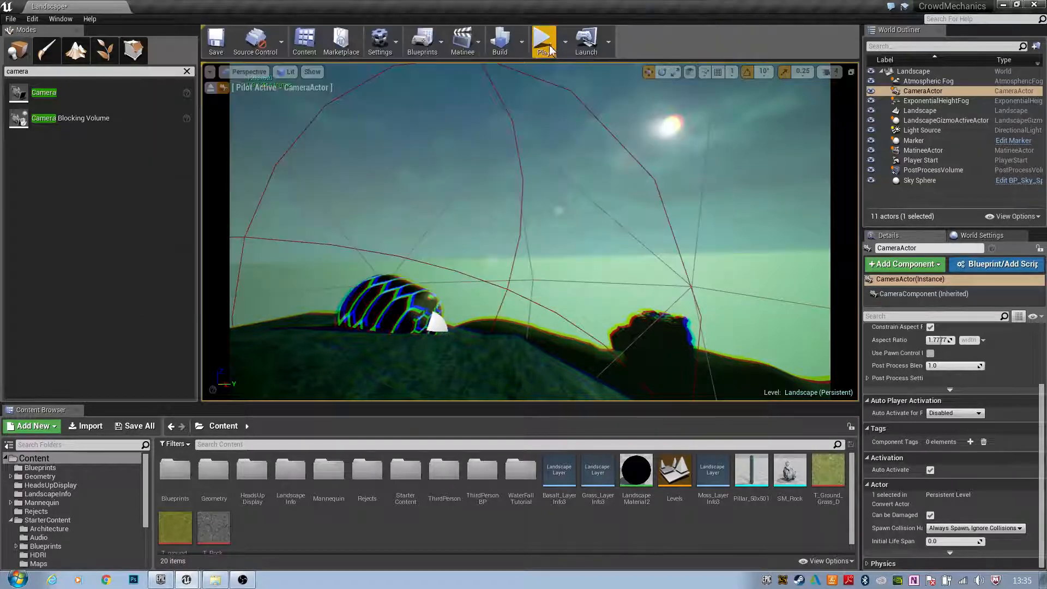
pyautogui.click(242, 581)
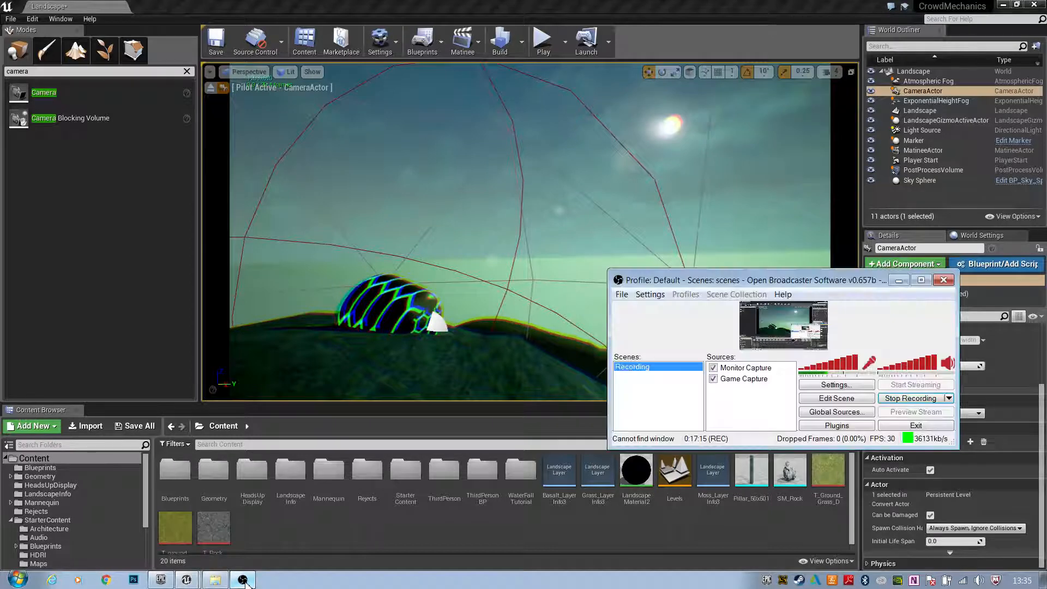
# Preview the full Matinee camera sequence in the viewport, moving the Matinee window aside to see the shots.
pyautogui.click(244, 581)
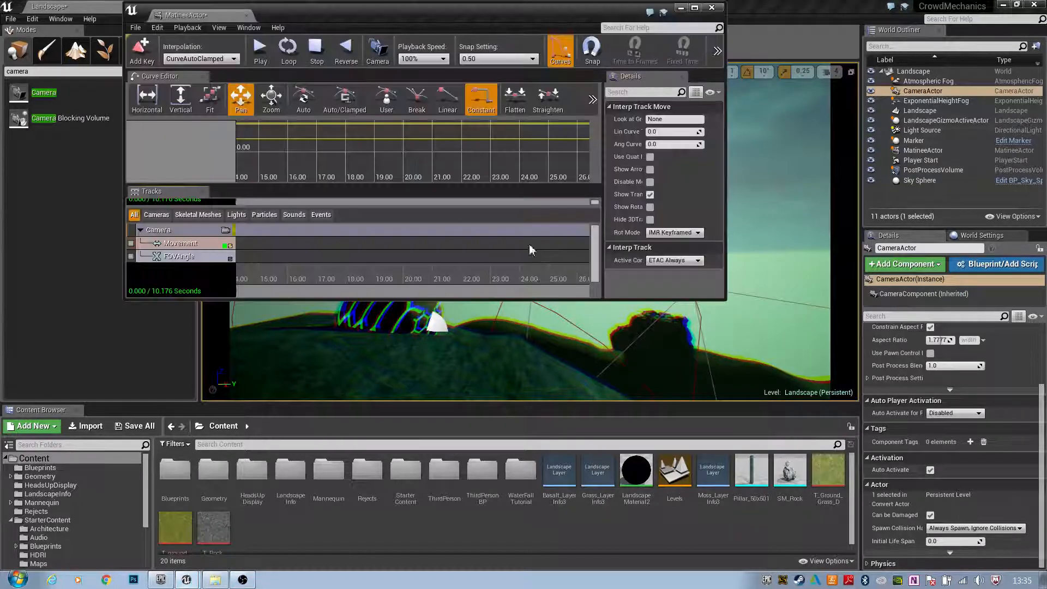
pyautogui.click(482, 98)
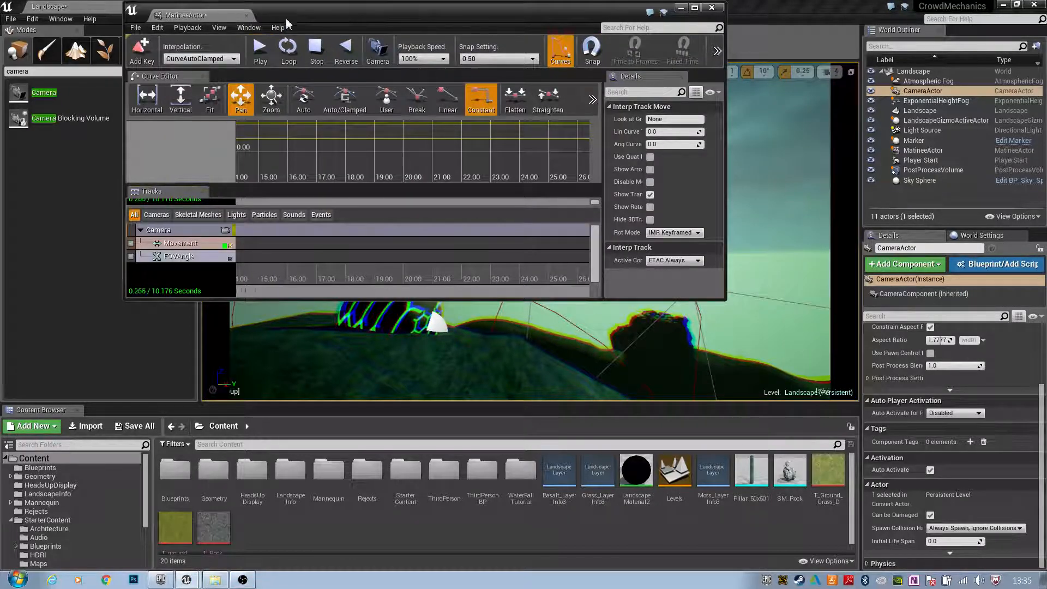
pyautogui.moveTo(287, 20); pyautogui.dragTo(865, 136)
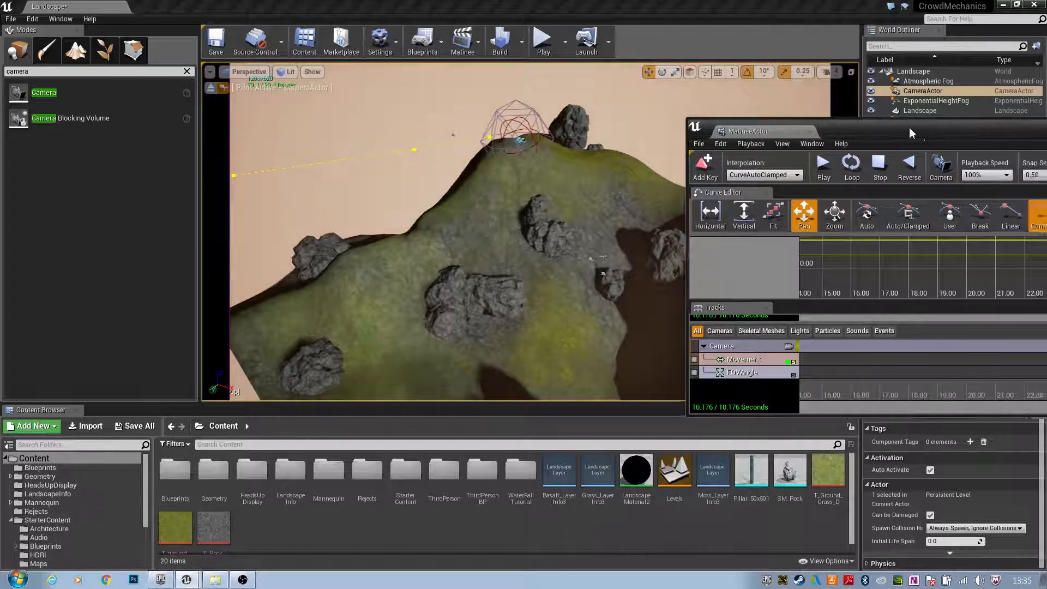
pyautogui.moveTo(942, 133); pyautogui.dragTo(576, 130)
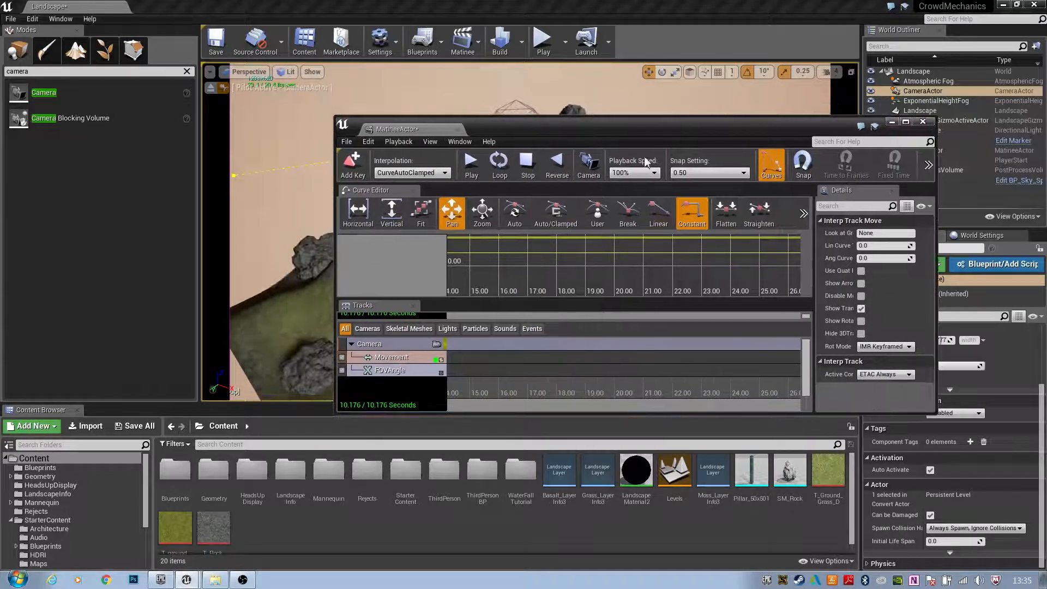
# Maximize the Matinee window, undo the Constant interpolation changes on the Movement curves, and select the upper curve point at 0 seconds.
pyautogui.click(907, 123)
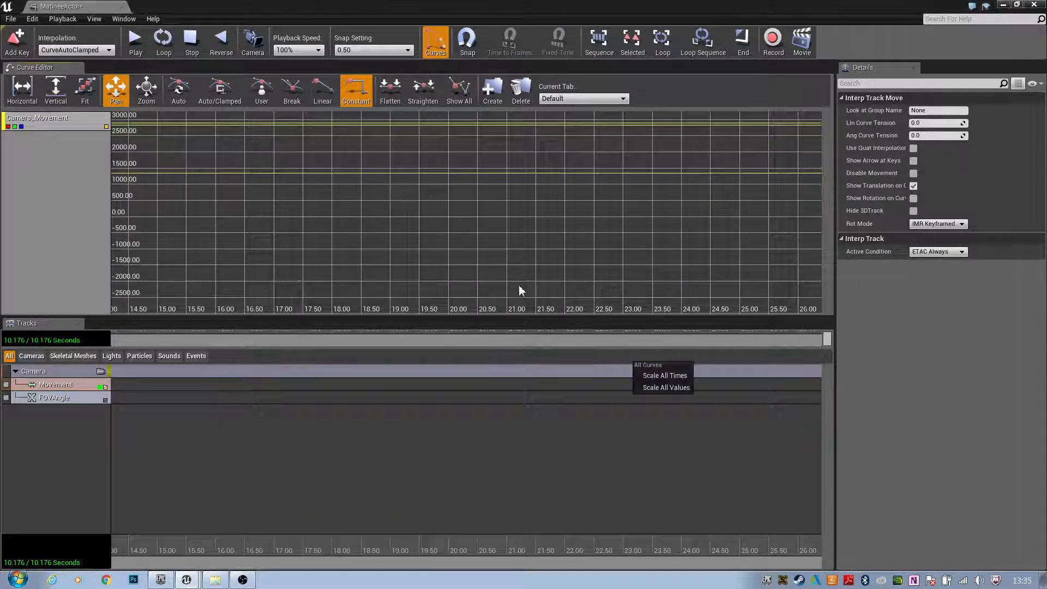
pyautogui.moveTo(289, 213); pyautogui.dragTo(795, 245)
pyautogui.moveTo(586, 238); pyautogui.dragTo(821, 151)
pyautogui.moveTo(346, 203); pyautogui.dragTo(606, 207)
pyautogui.hotkey('ctrl', 'z')
pyautogui.hotkey('ctrl', 'z')
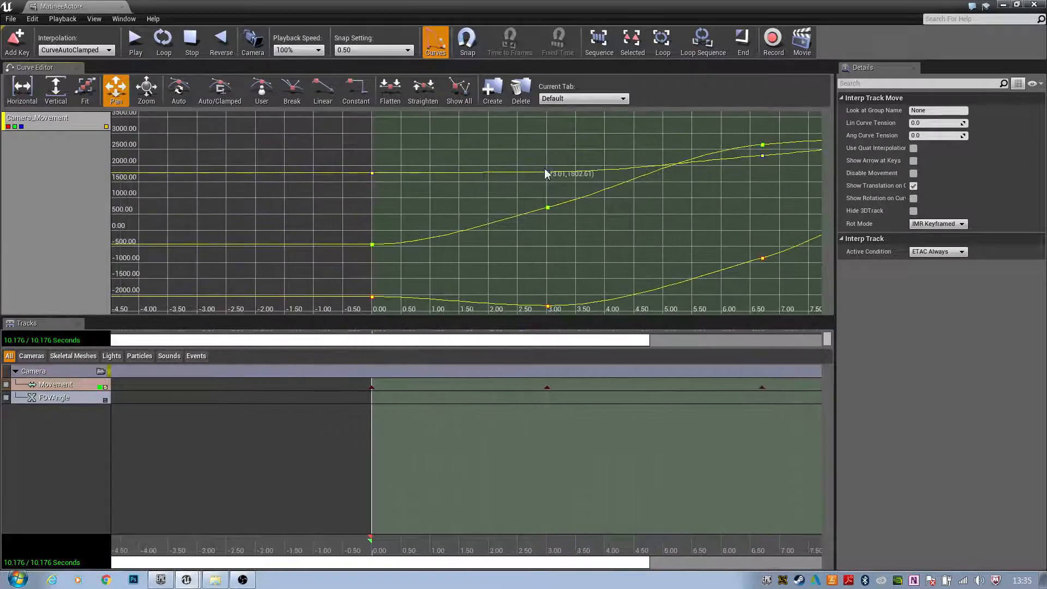
pyautogui.click(372, 174)
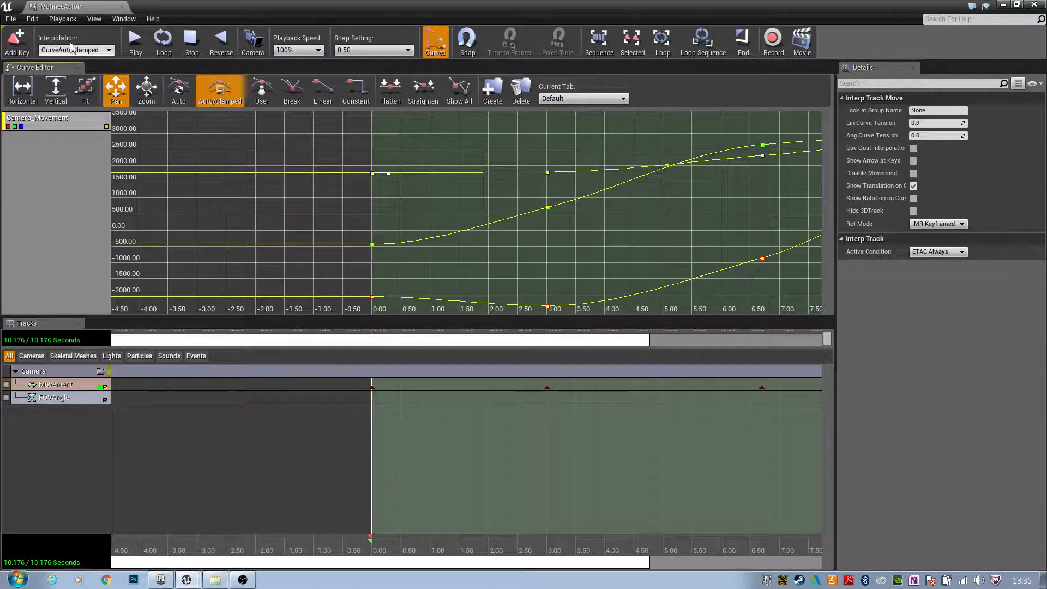
# Save the Landscape level, agreeing to close Matinee first, and stop piloting the CameraActor.
pyautogui.hotkey('ctrl', 's')
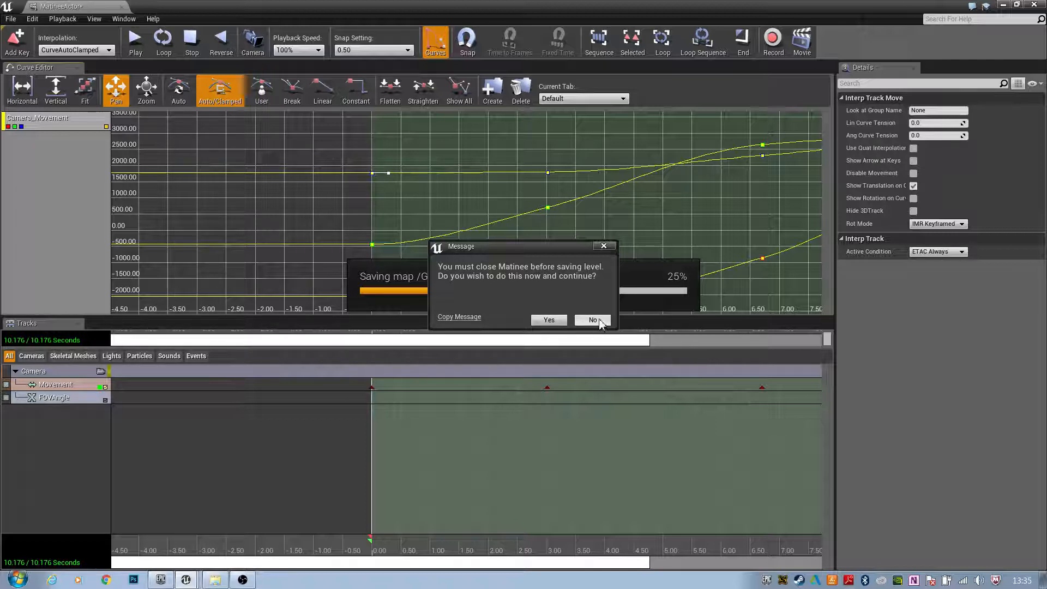
pyautogui.click(547, 320)
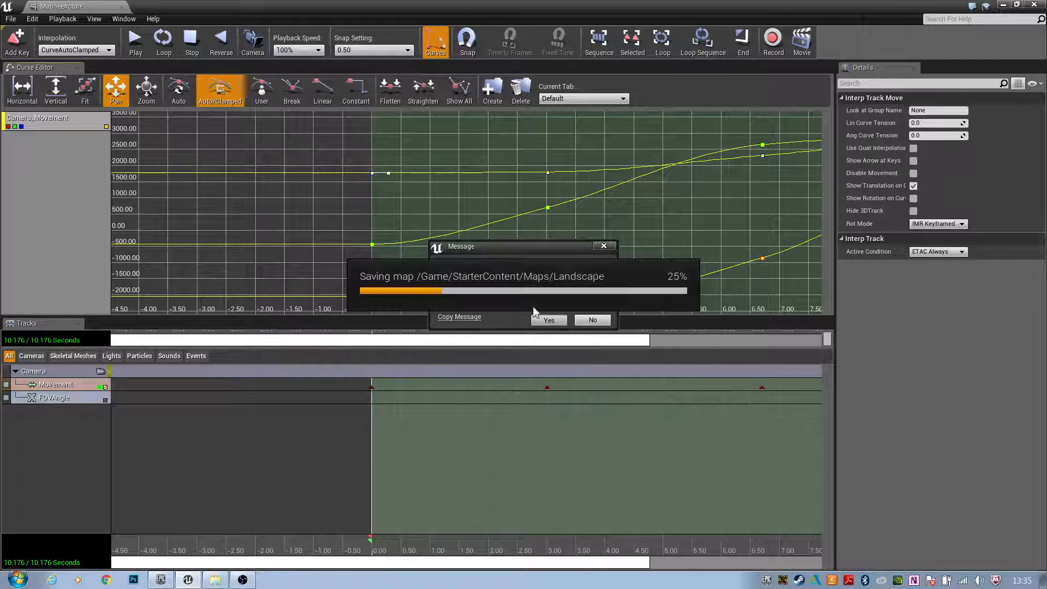
pyautogui.moveTo(614, 259); pyautogui.dragTo(633, 272, button='right')
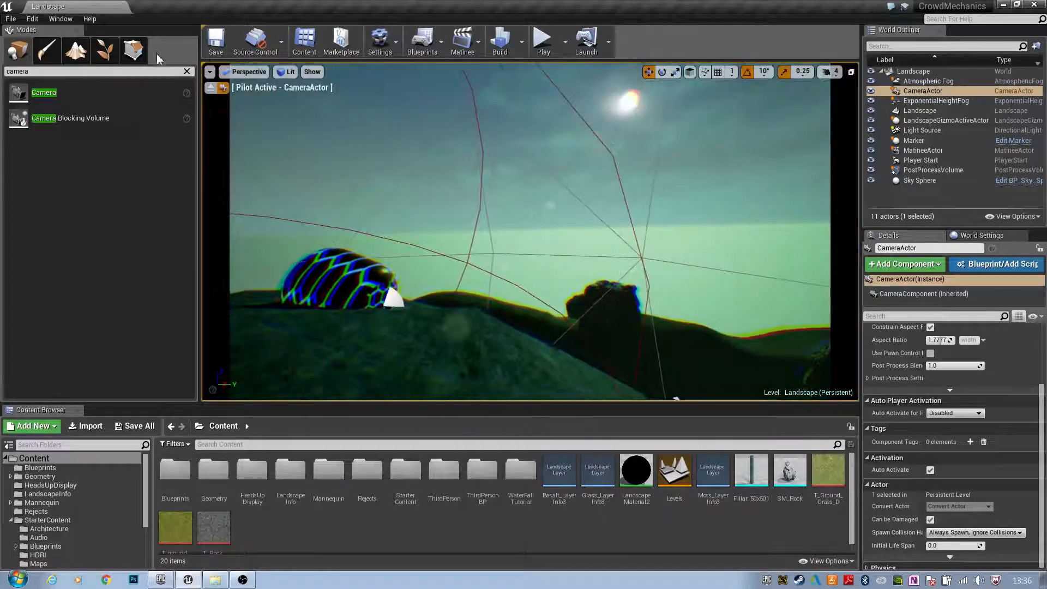
pyautogui.click(211, 87)
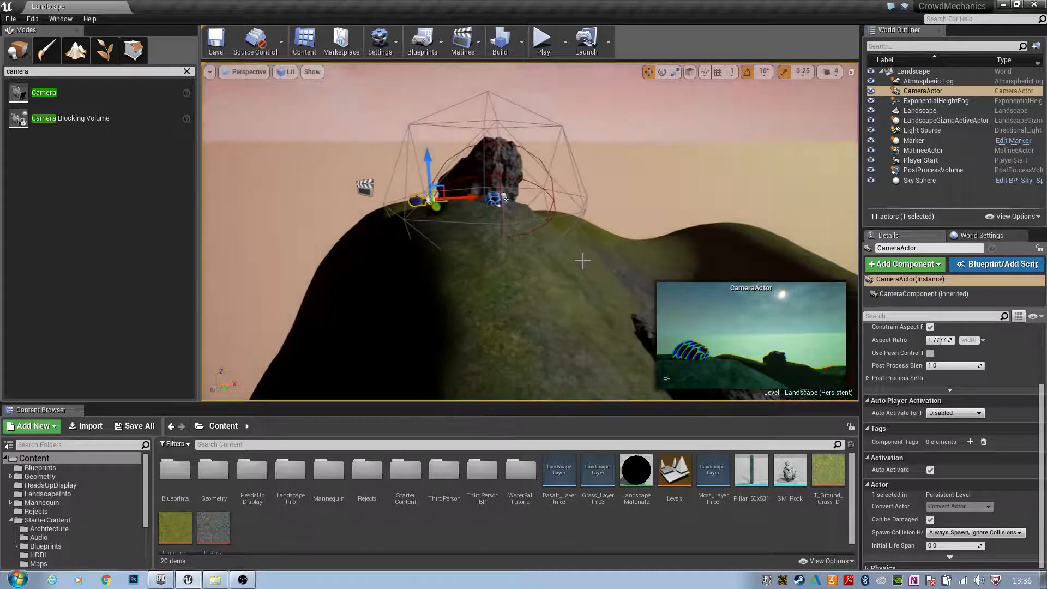
# Play the level, run the character up the hill to the cache marker, and stop the play session.
pyautogui.click(543, 41)
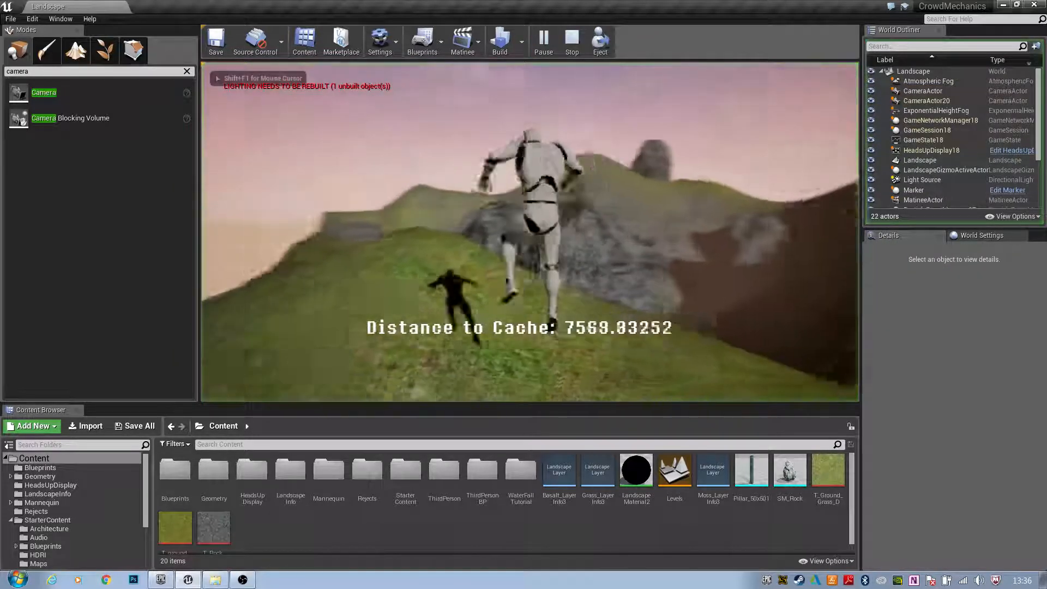
pyautogui.press('w')
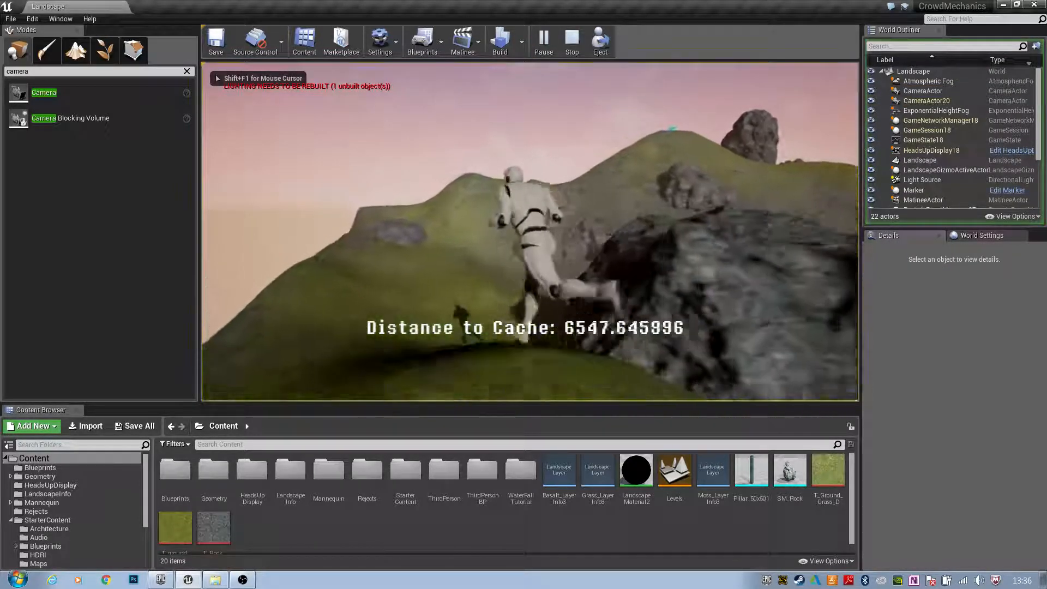
pyautogui.press('w')
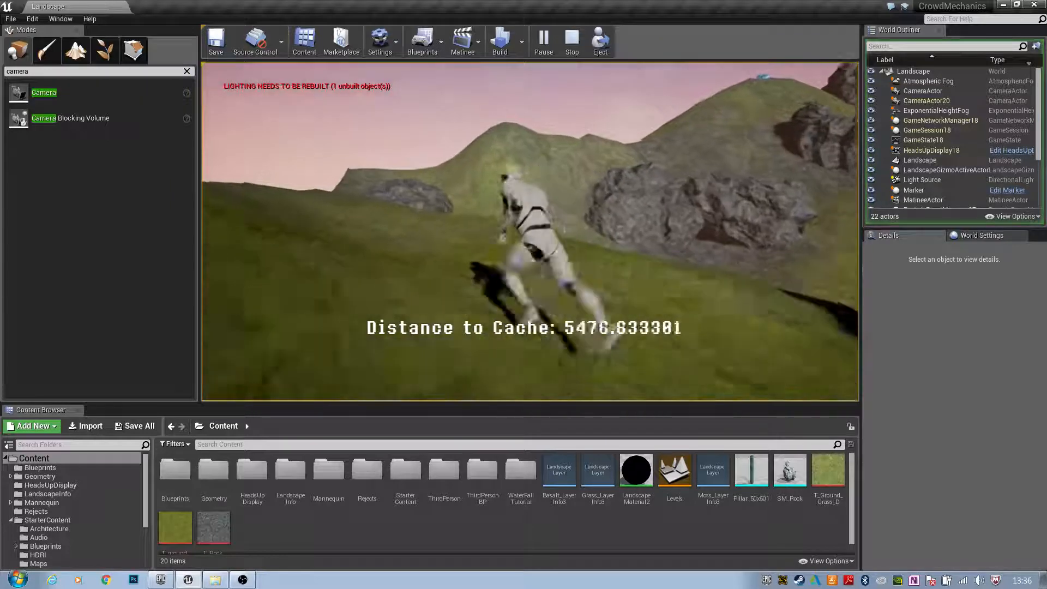
pyautogui.press('w')
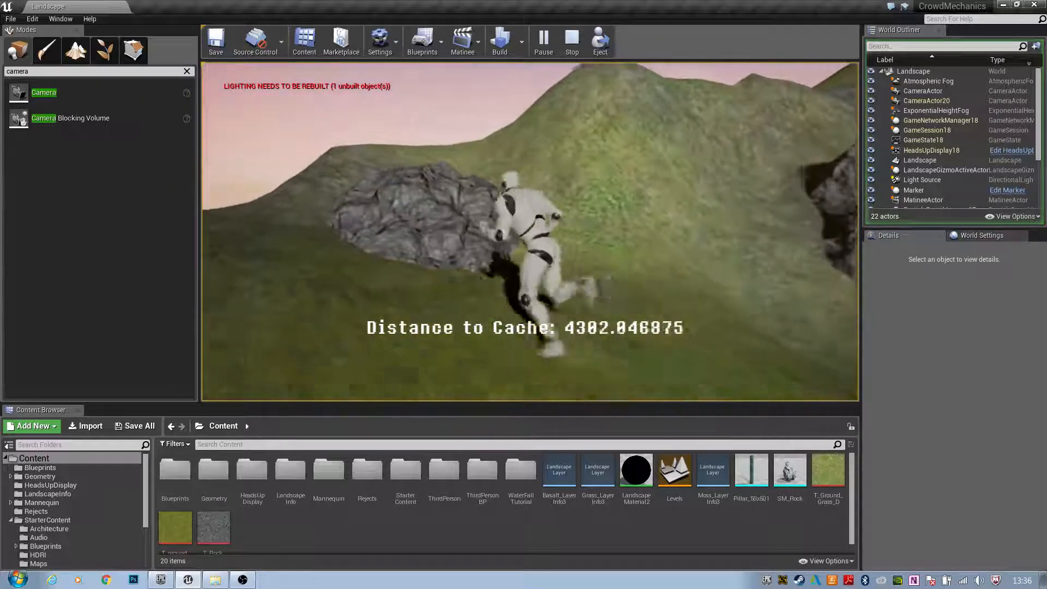
pyautogui.press('w')
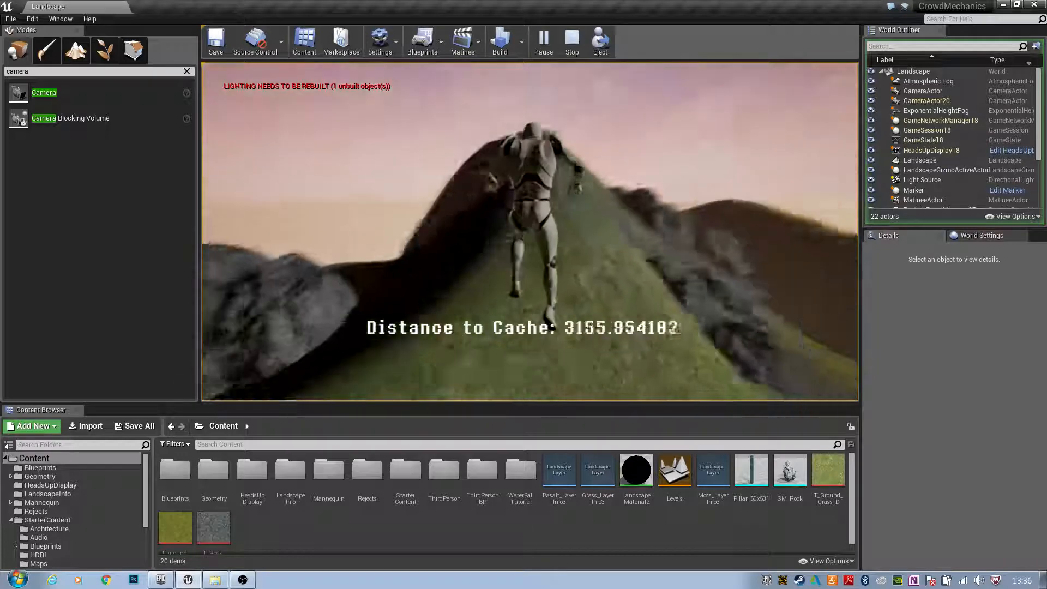
pyautogui.press('w')
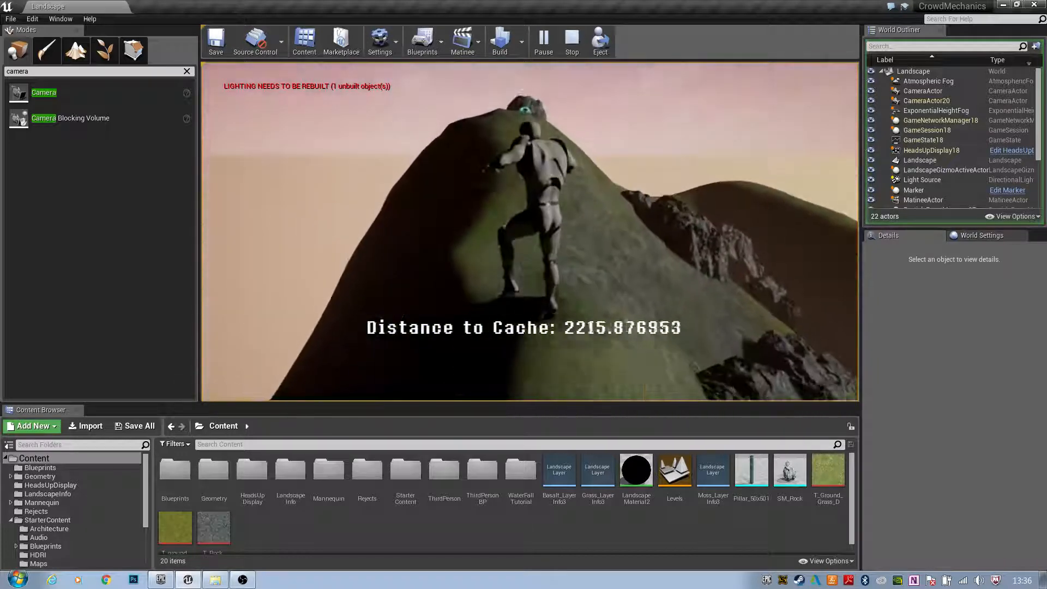
pyautogui.press('w')
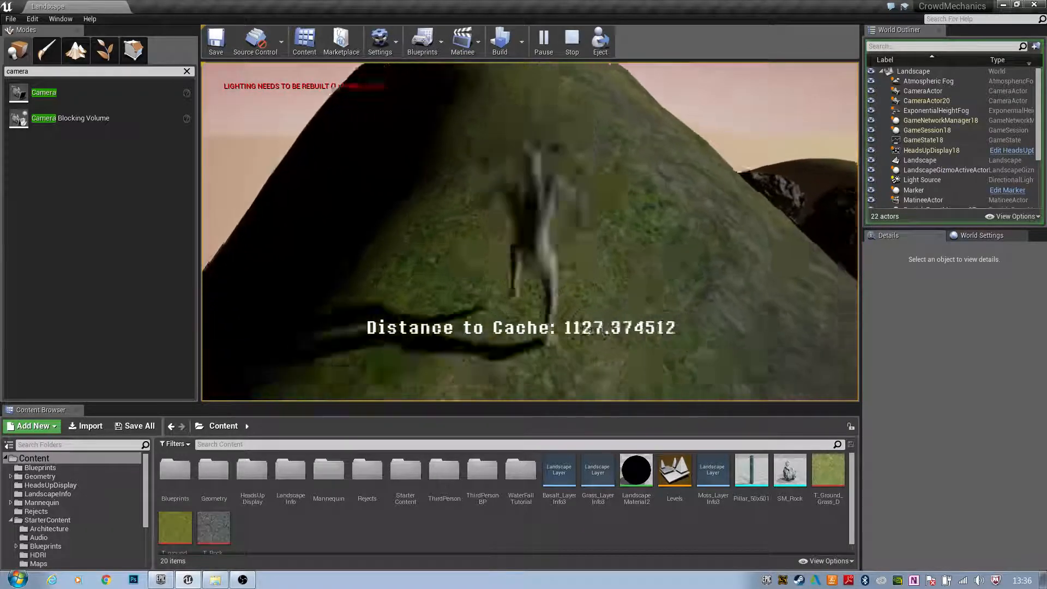
pyautogui.press('w')
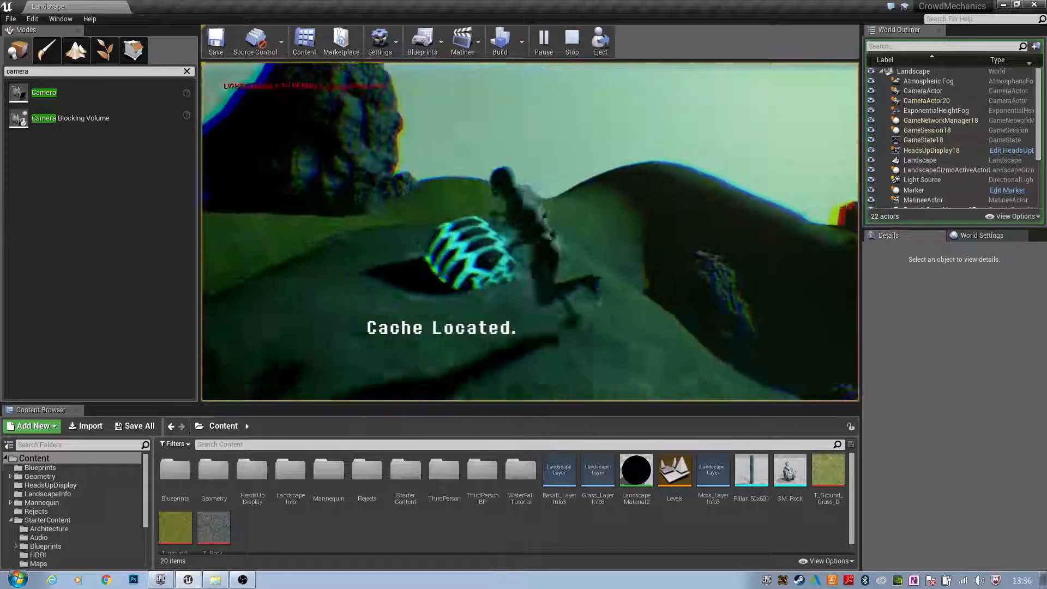
pyautogui.press('Escape')
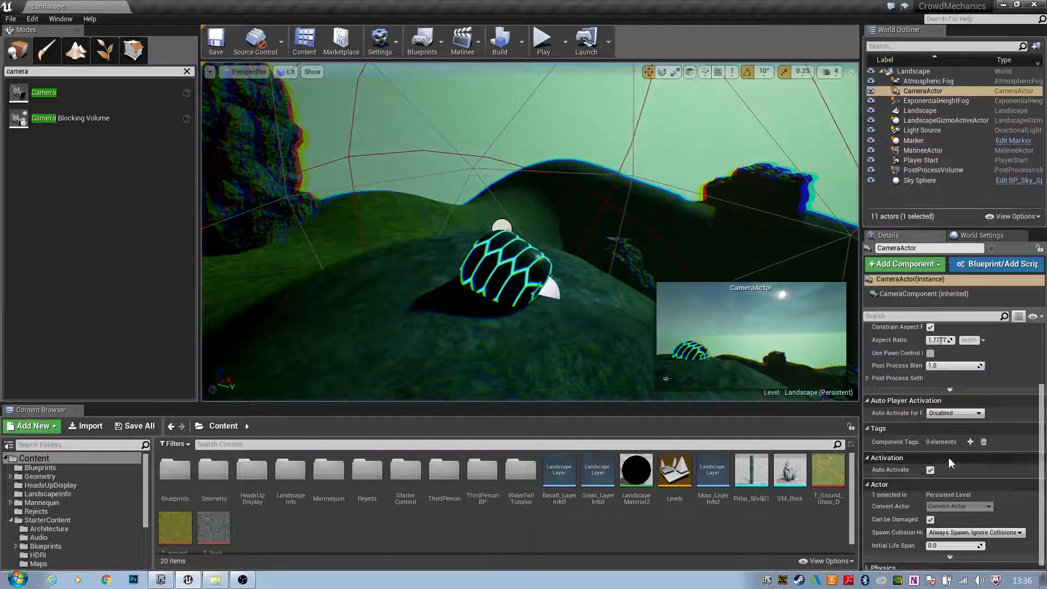
# Select the cache Marker in the scene and assign MatineeActor to its Matinee variable.
pyautogui.click(516, 280)
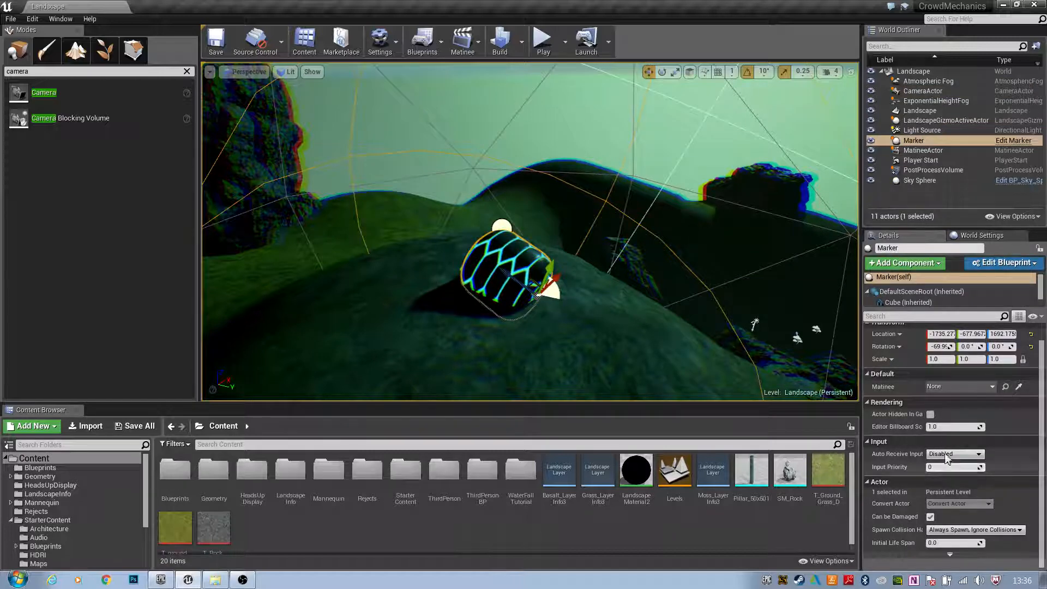
pyautogui.click(971, 385)
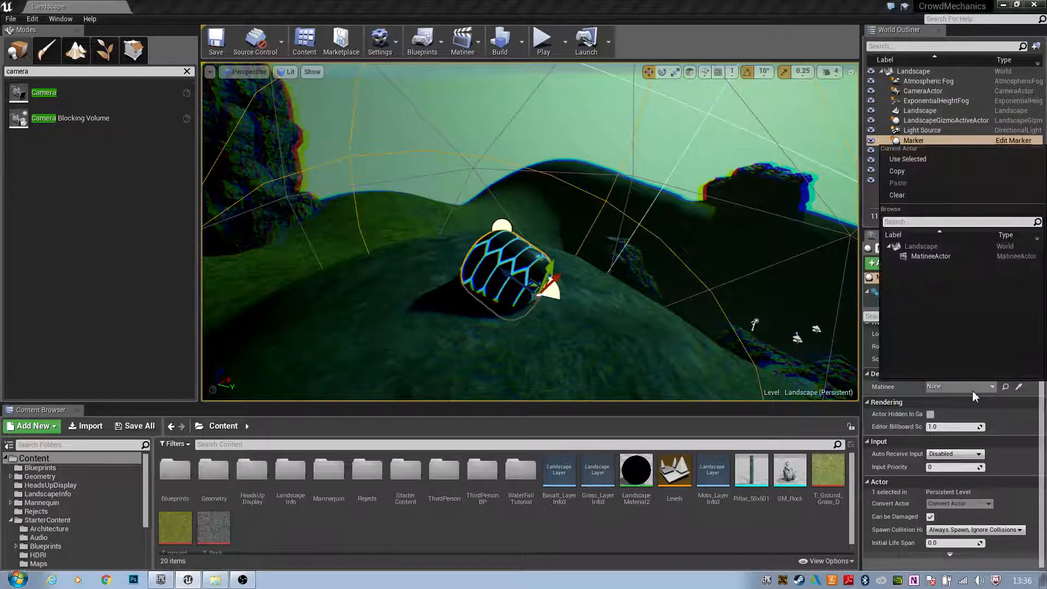
pyautogui.click(973, 390)
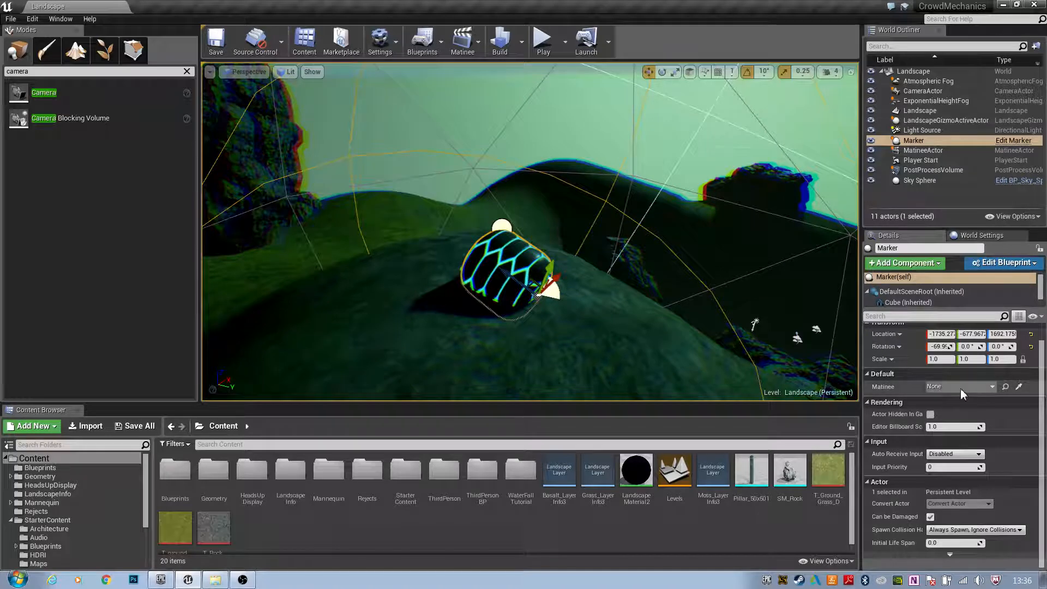
pyautogui.click(983, 387)
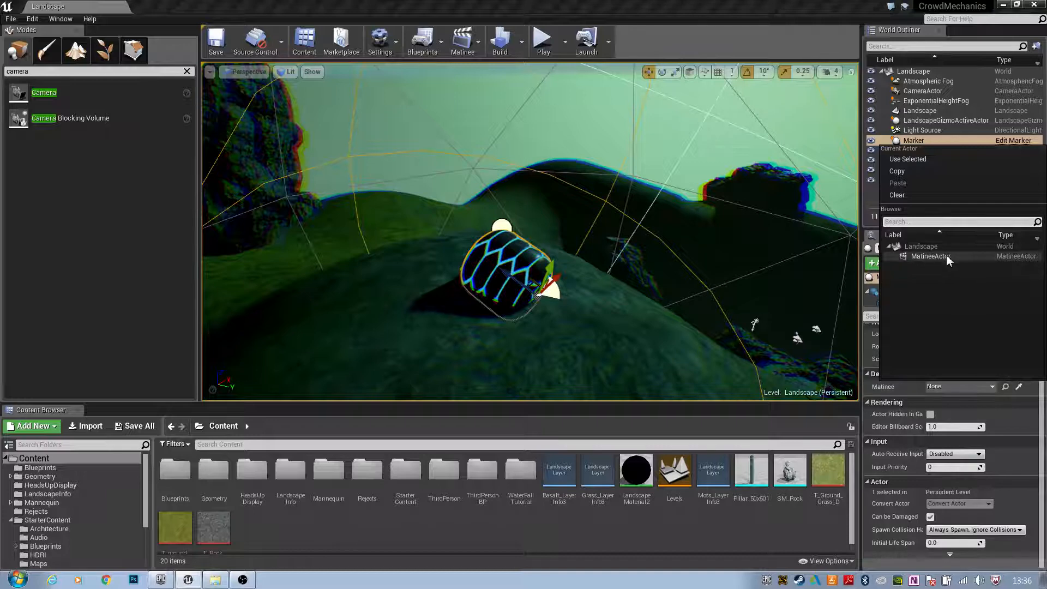
pyautogui.click(930, 257)
# Play-test the level with the assigned Matinee, running and jumping the character towards the cache.
pyautogui.click(543, 41)
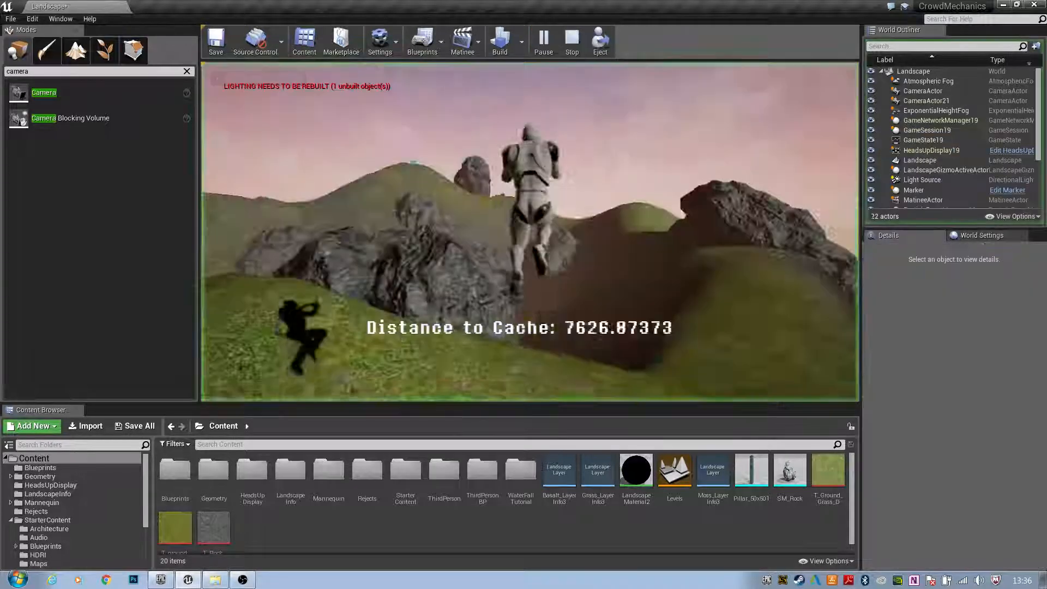
pyautogui.press('w')
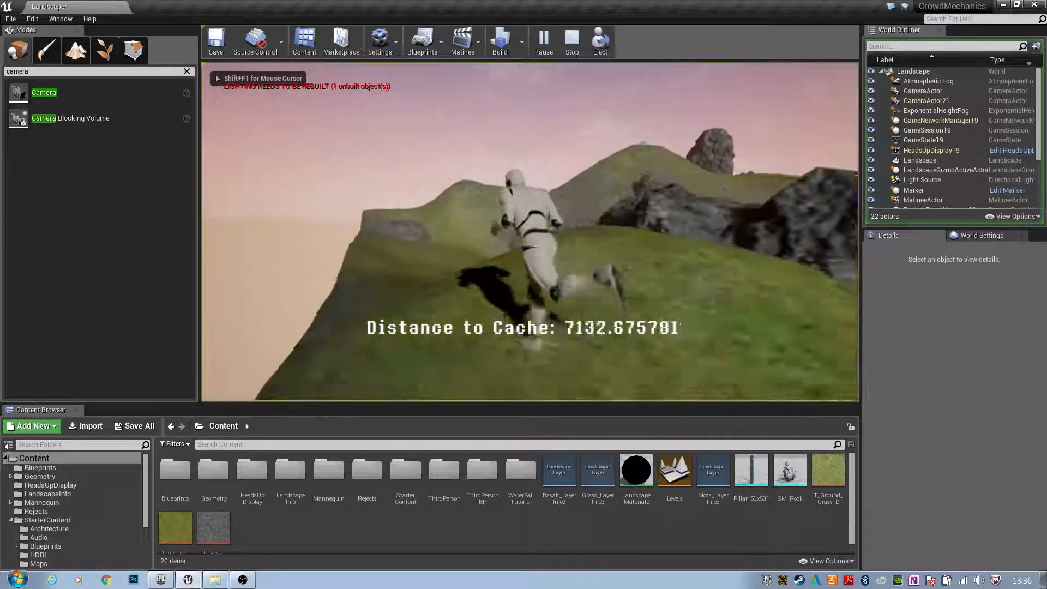
pyautogui.press('space')
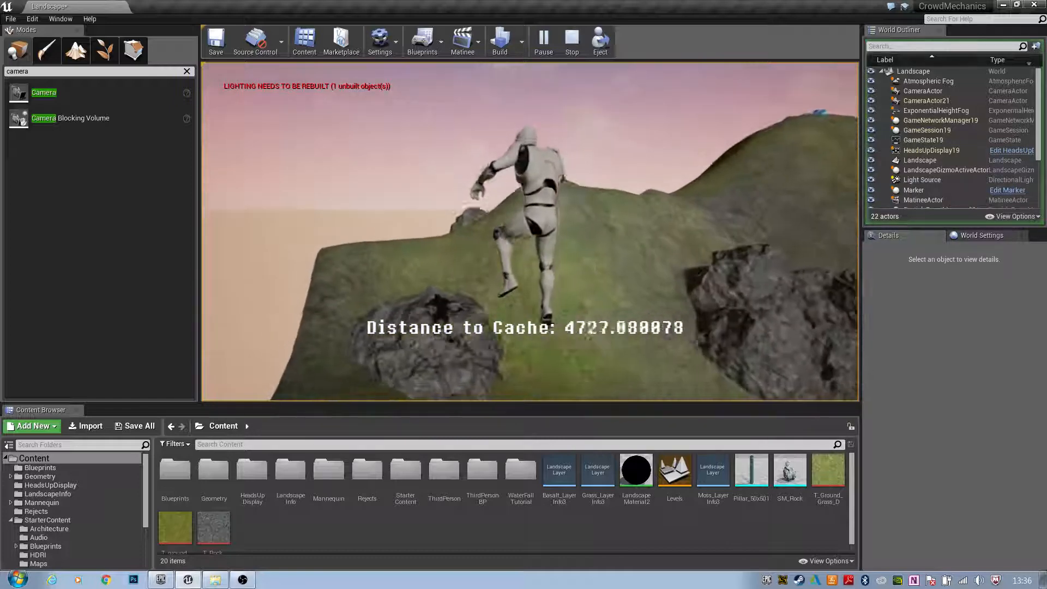
pyautogui.press('space')
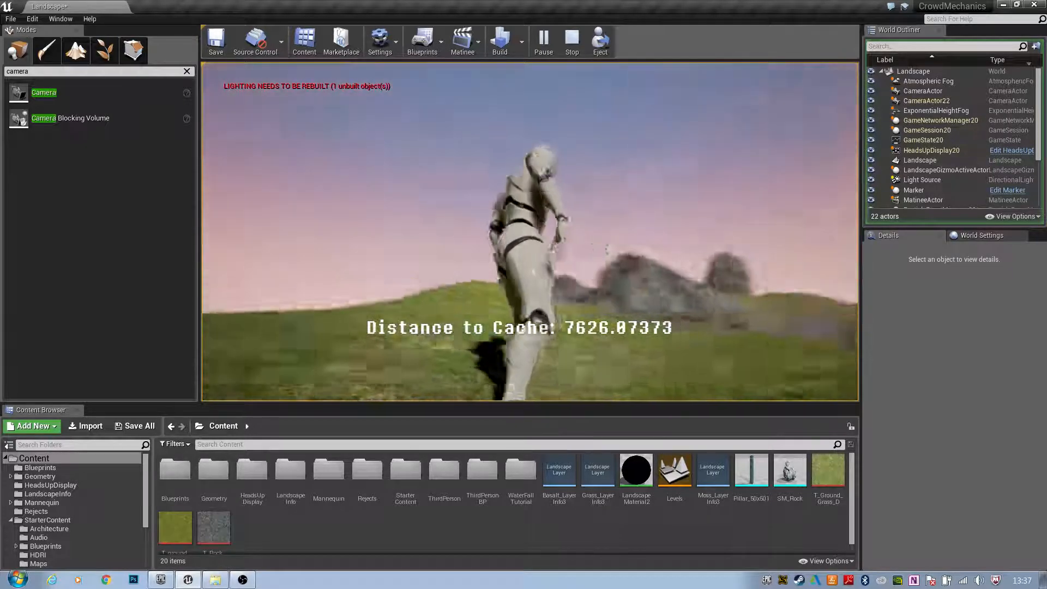
# Run the character across the landscape and up the hill to the cache again in a new play session.
pyautogui.press('w')
pyautogui.press('w')
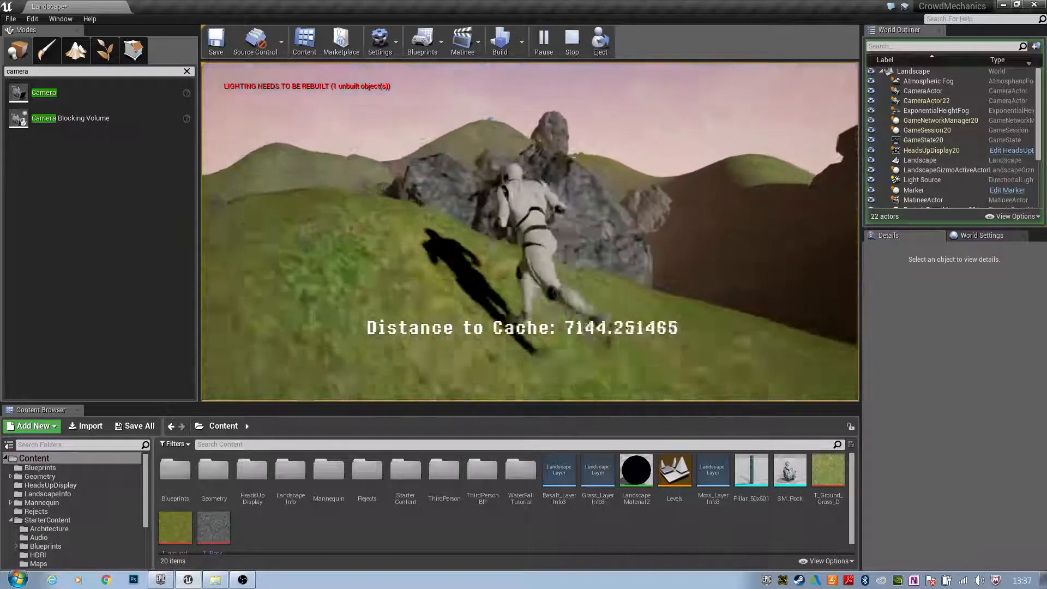
pyautogui.press('w')
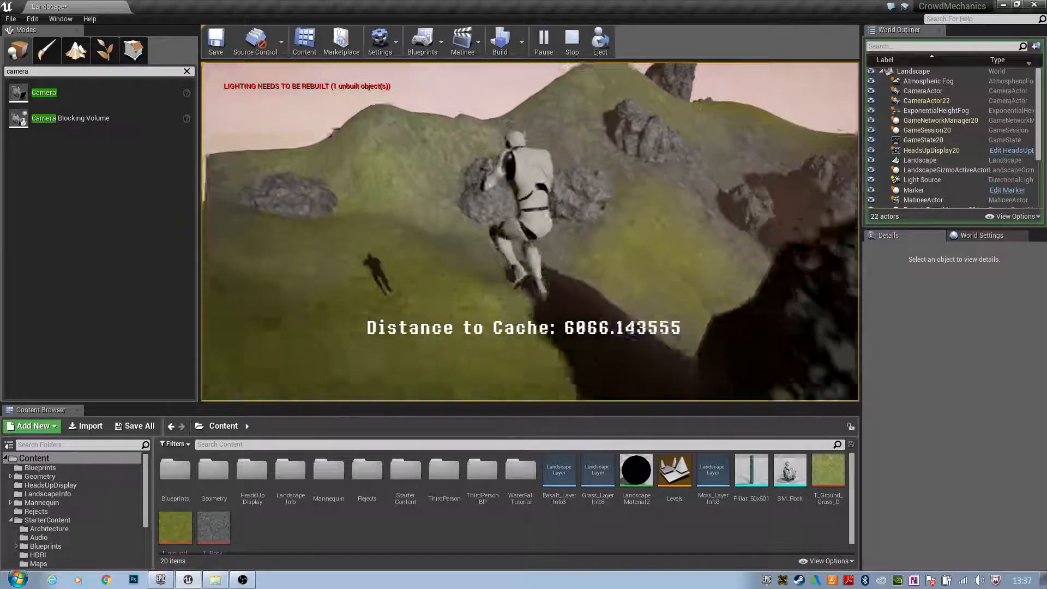
pyautogui.press('w')
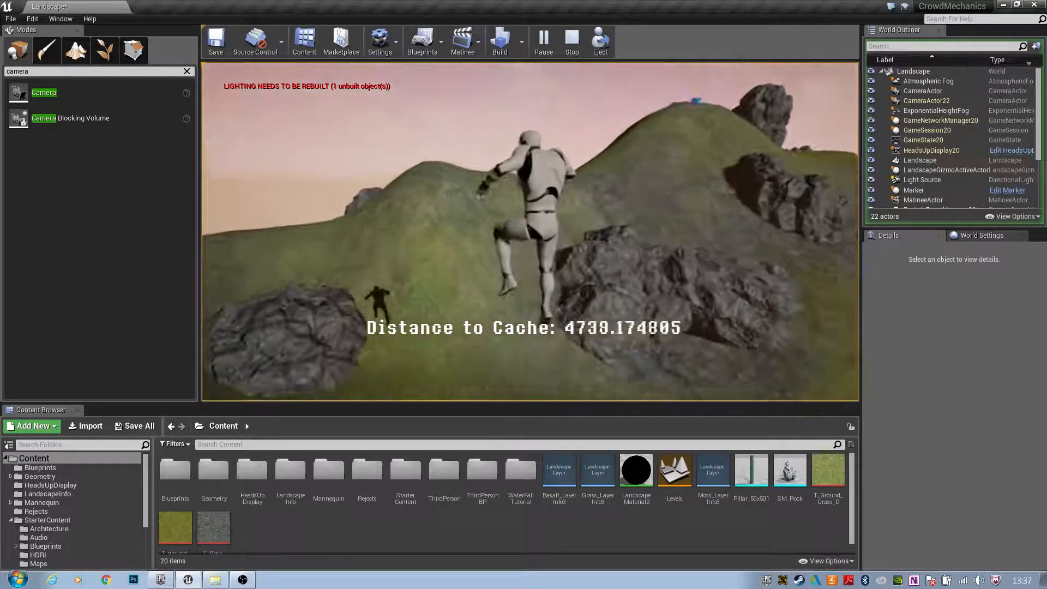
pyautogui.press('w')
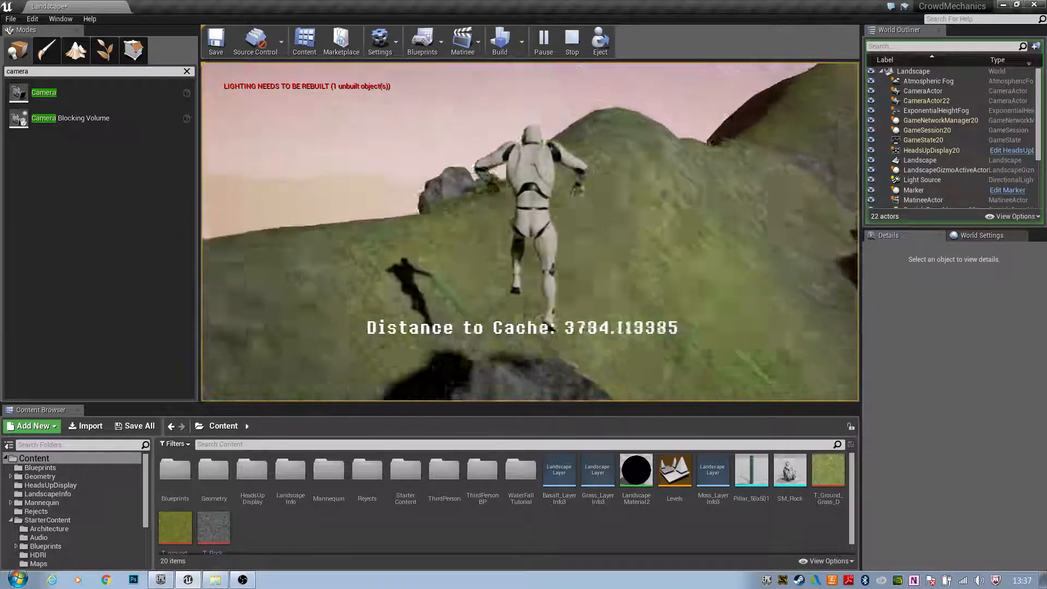
pyautogui.press('w')
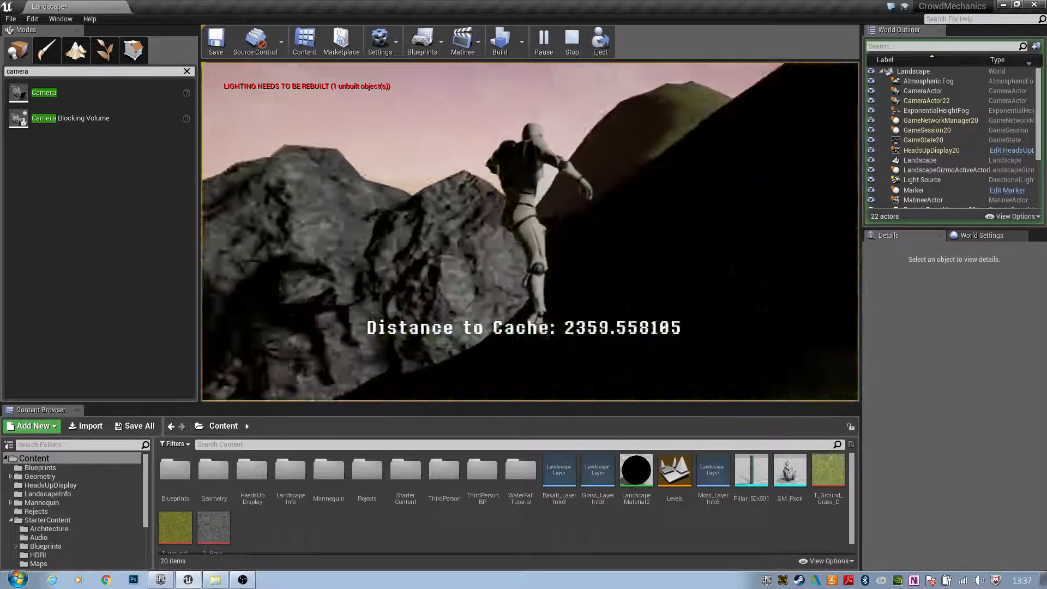
pyautogui.press('w')
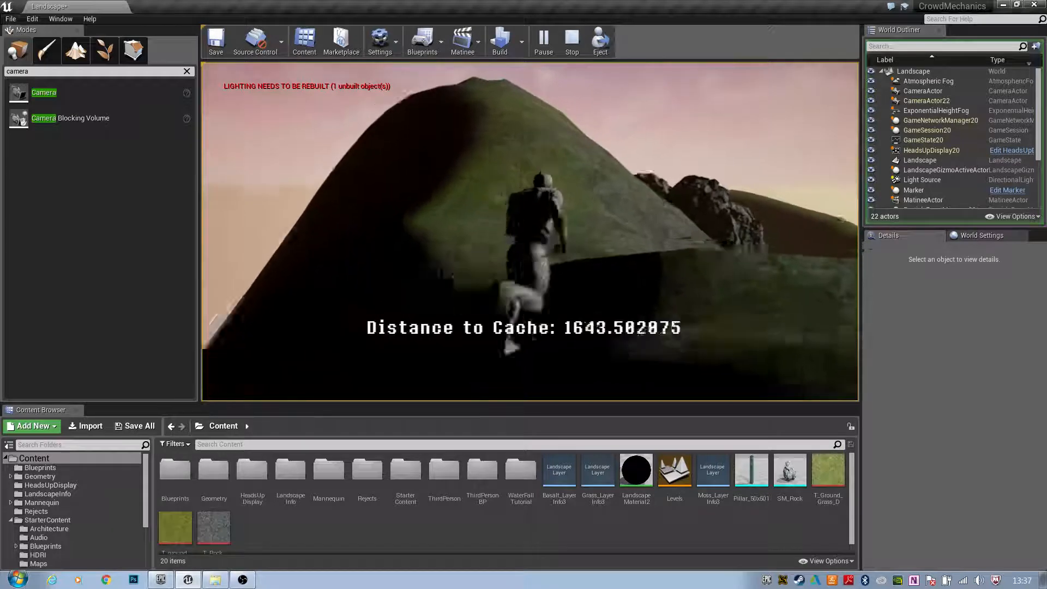
pyautogui.press('w')
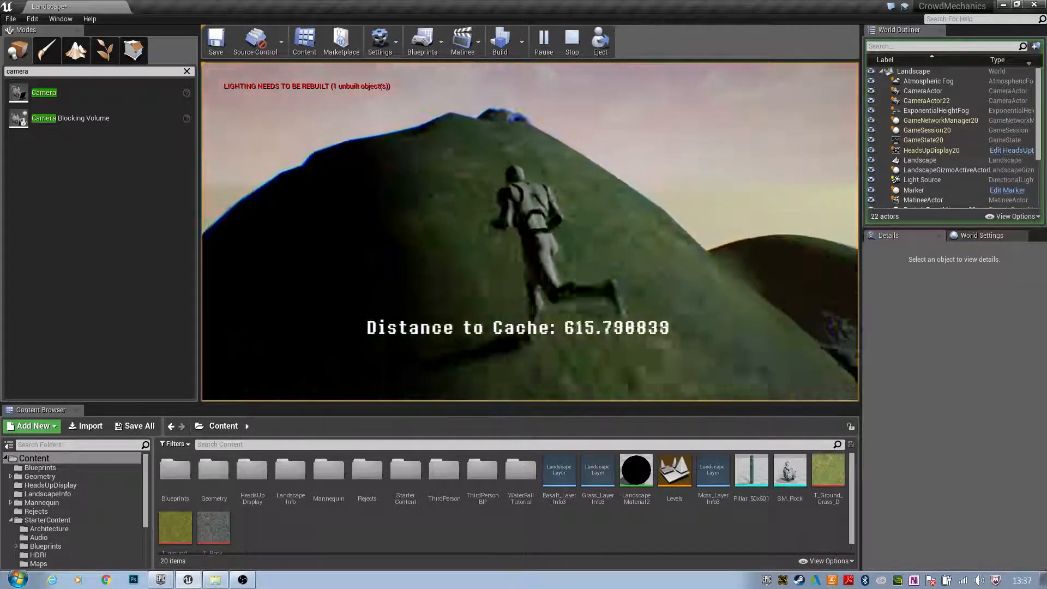